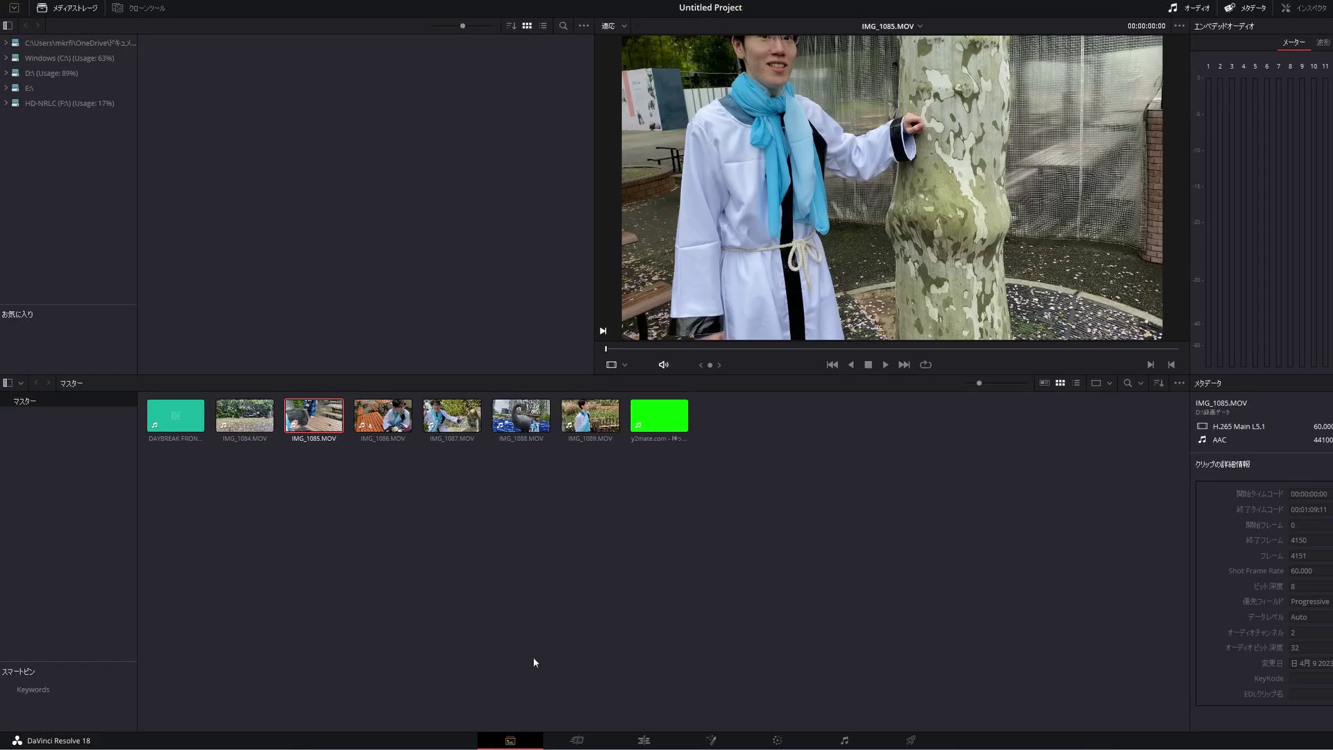
Place the IMG_1084.MOV clip from the media pool on a new timeline in the Edit page
left_click(644, 740)
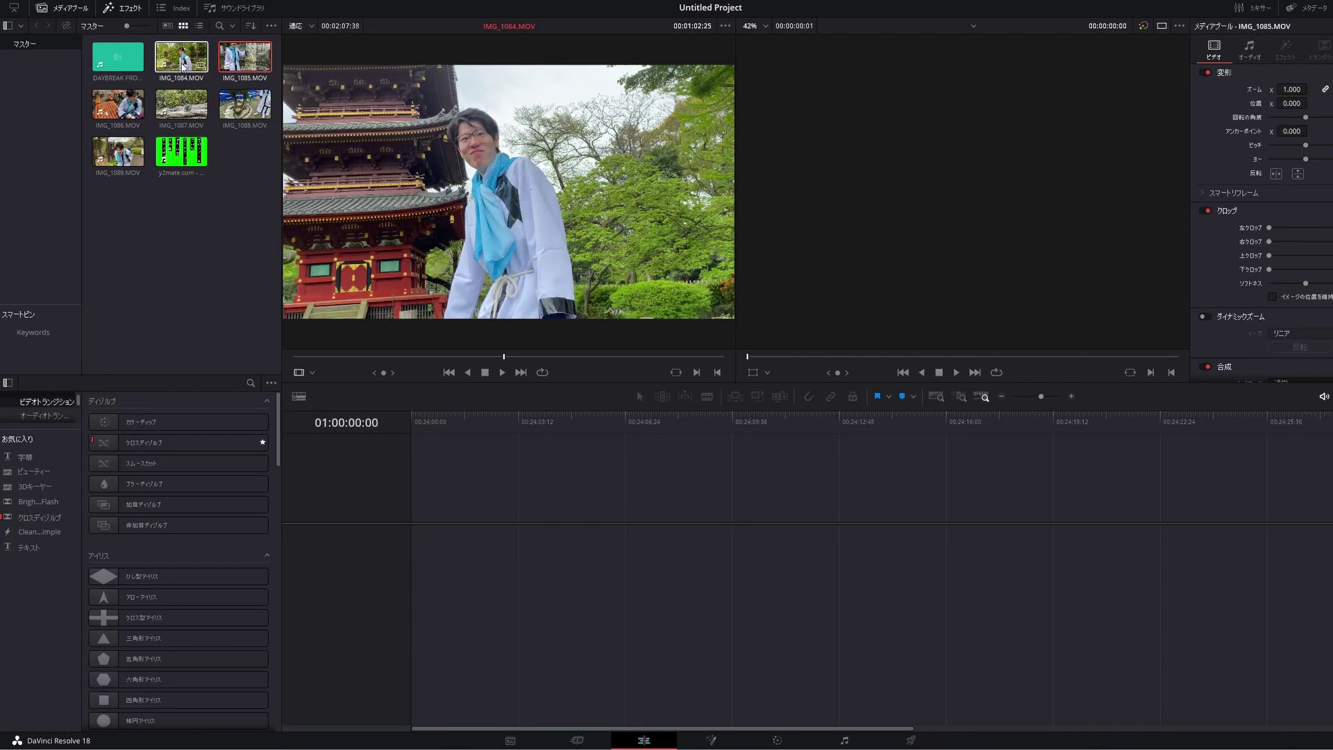
left_click_drag(183, 66, 459, 550)
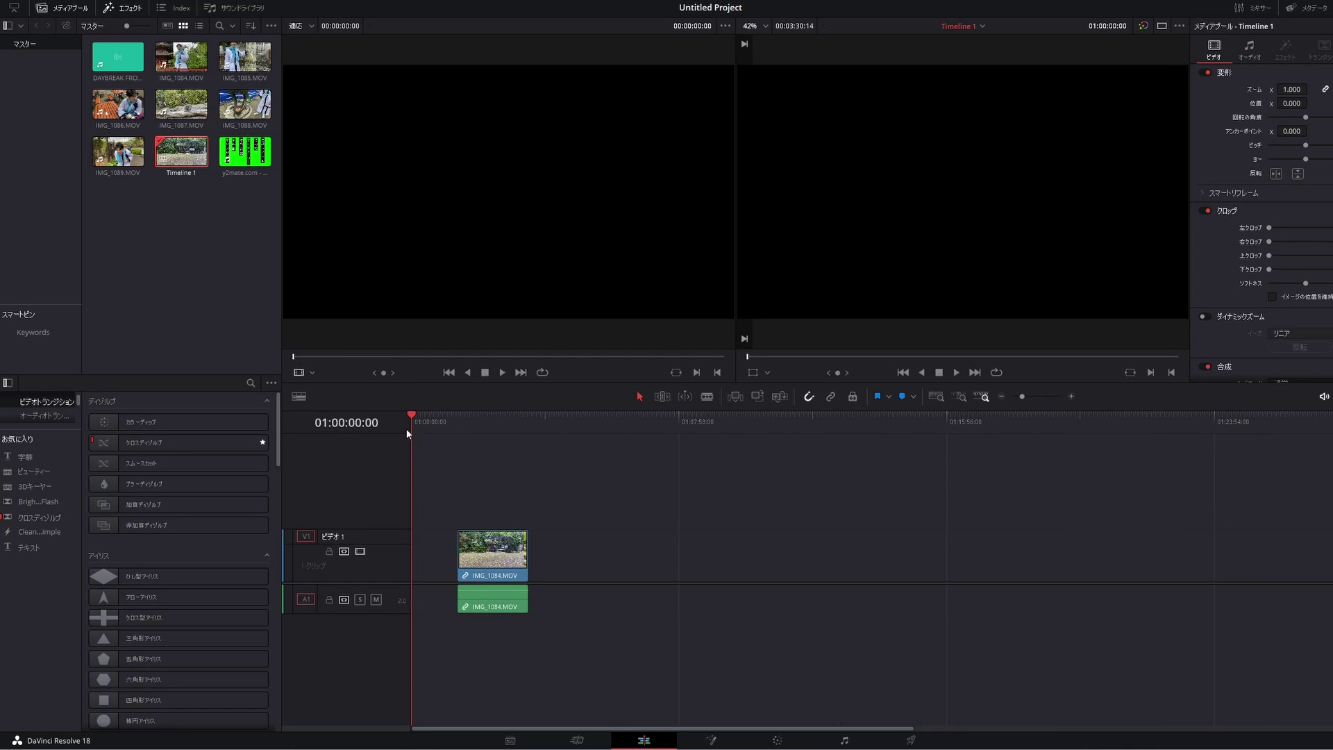
left_click(426, 421)
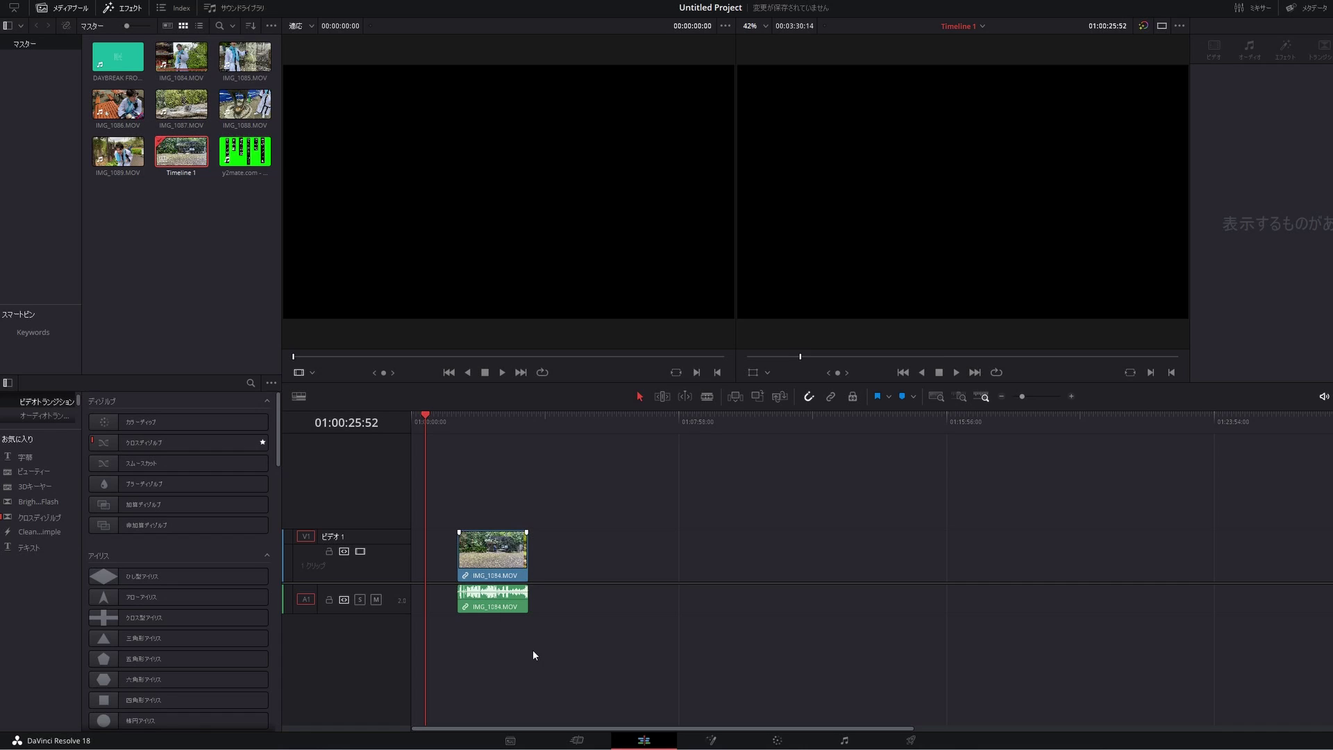
Delete the audio of the IMG_1084.MOV clip and move its video to the start of the timeline
left_click(488, 605)
key("Delete")
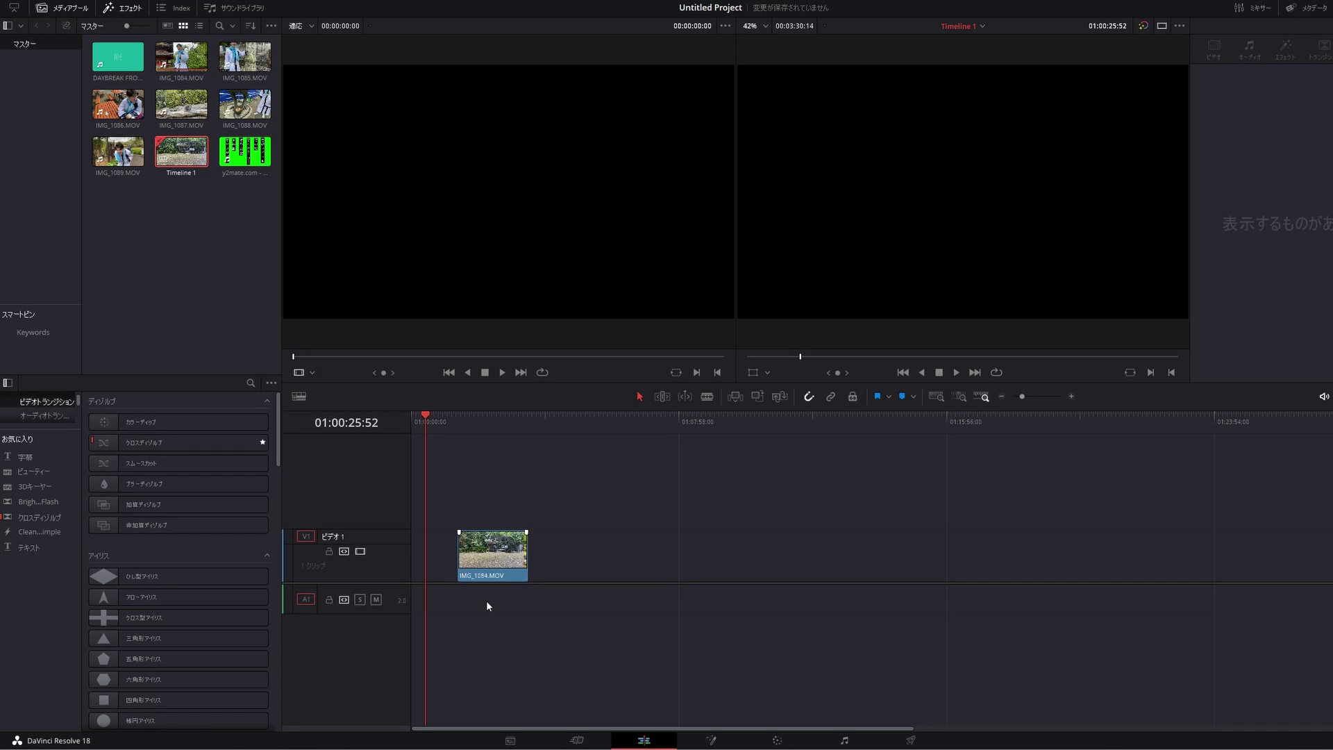
left_click_drag(500, 551, 455, 552)
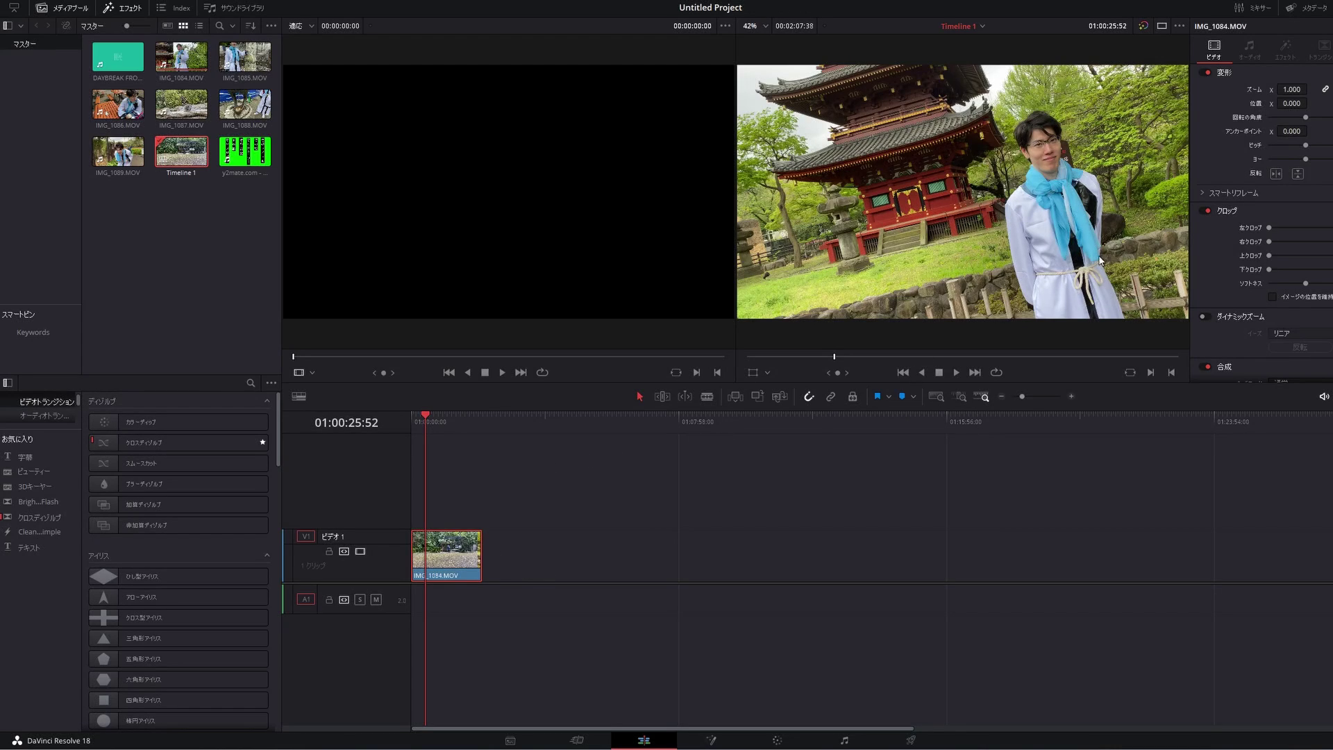
Try enlarging the IMG_1084.MOV clip to a zoom of 2.570 with a horizontal position of about -1001, and undo it
left_click_drag(1291, 103, 1311, 89)
left_click_drag(1172, 375, 930, 375)
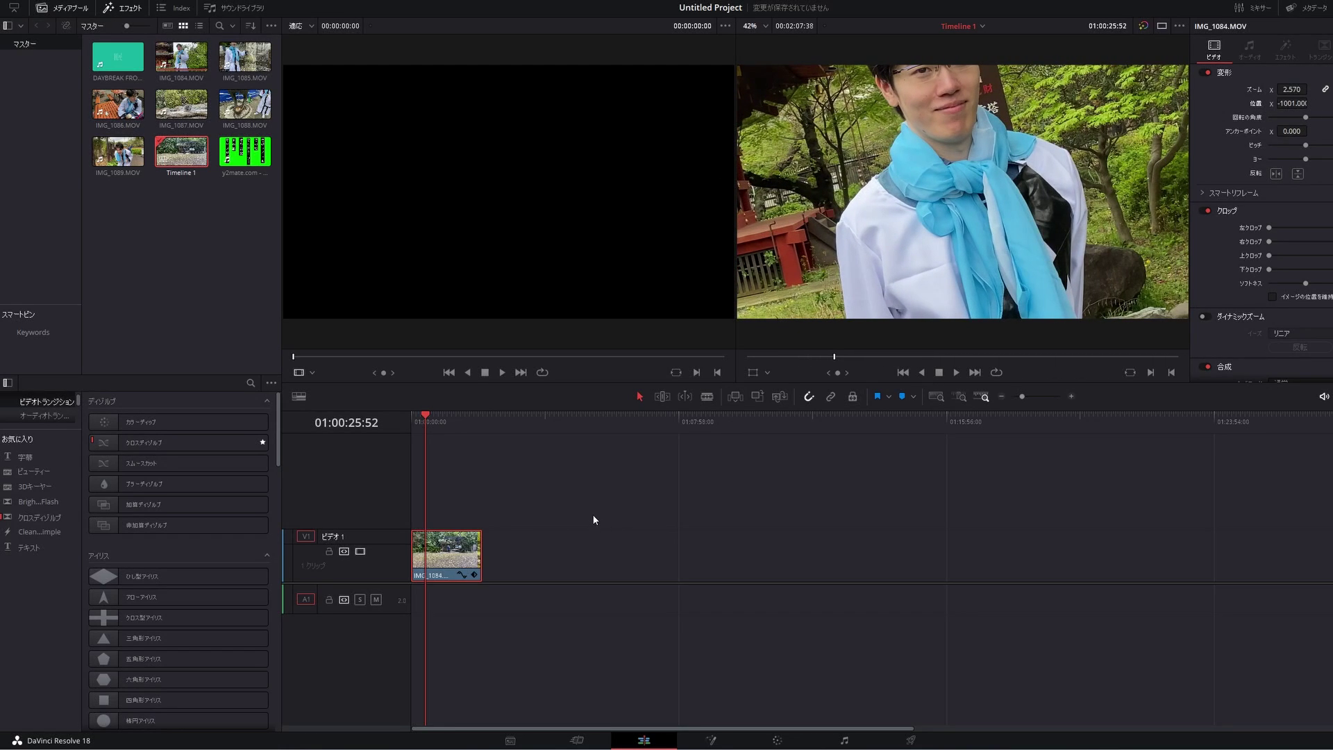
key("ctrl+s")
key("ctrl+z")
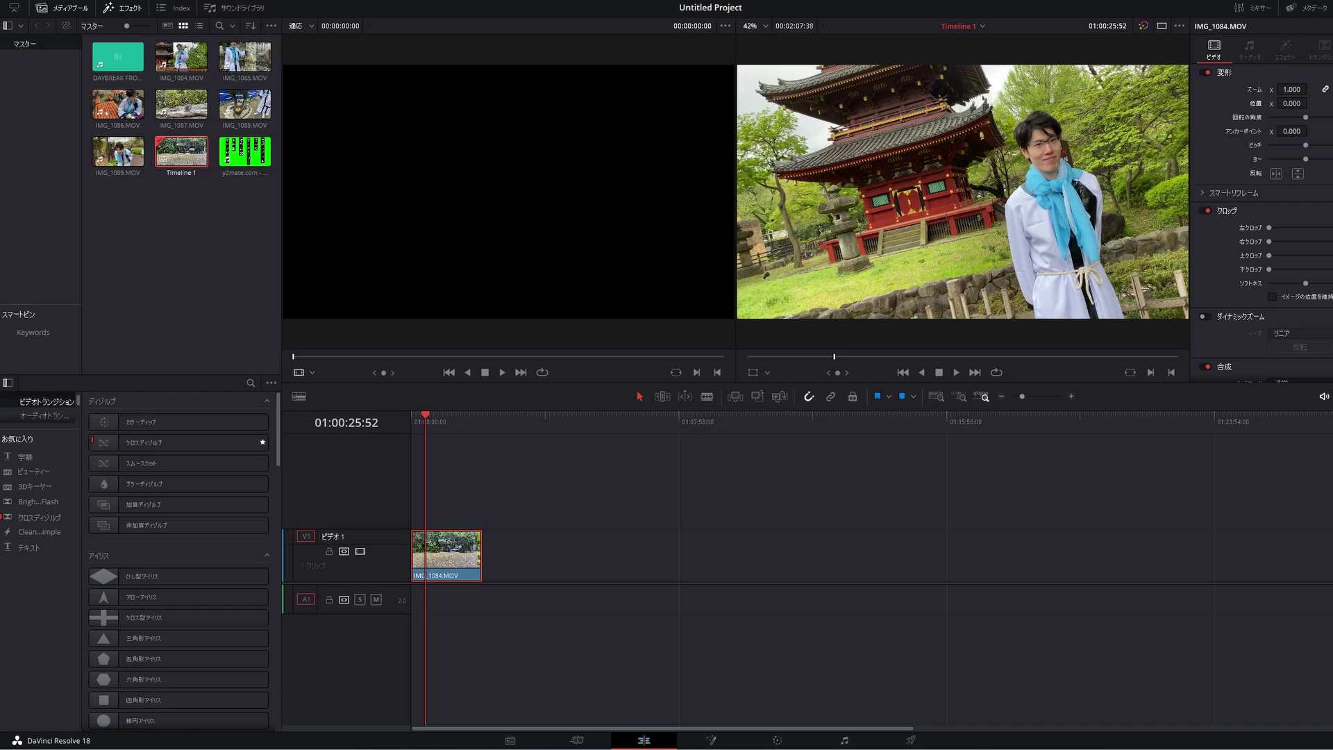
key("ctrl+s")
Preview the IMG_1084.MOV clip, split it at 01:00:44:06 and delete the part before the cut
left_click(956, 372)
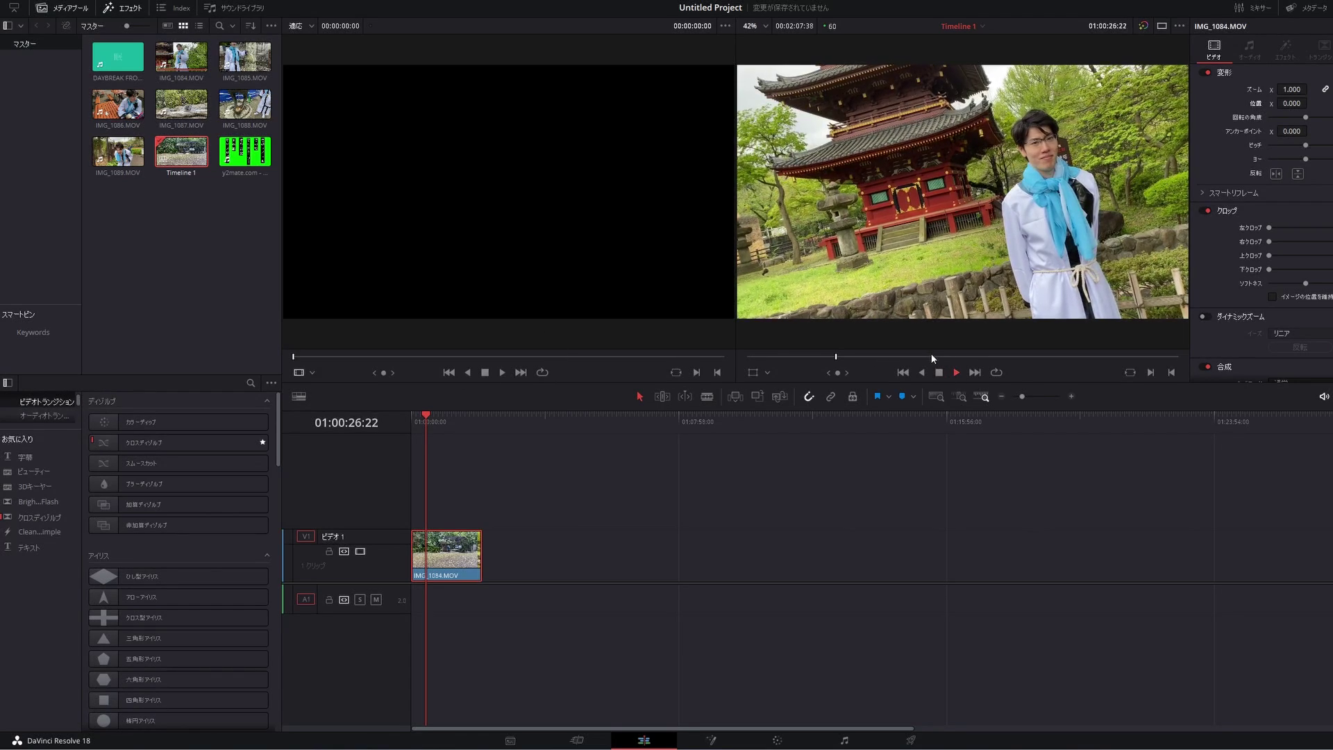
left_click(455, 420)
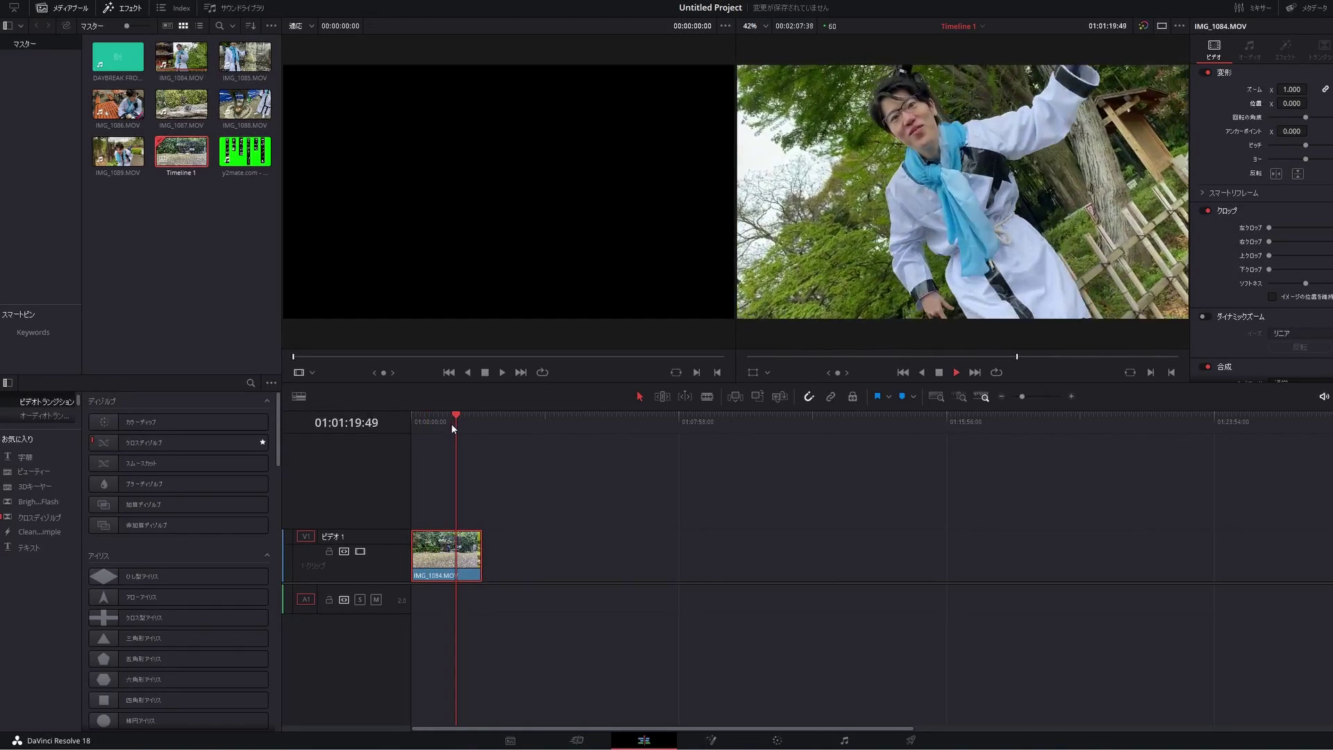
left_click(435, 419)
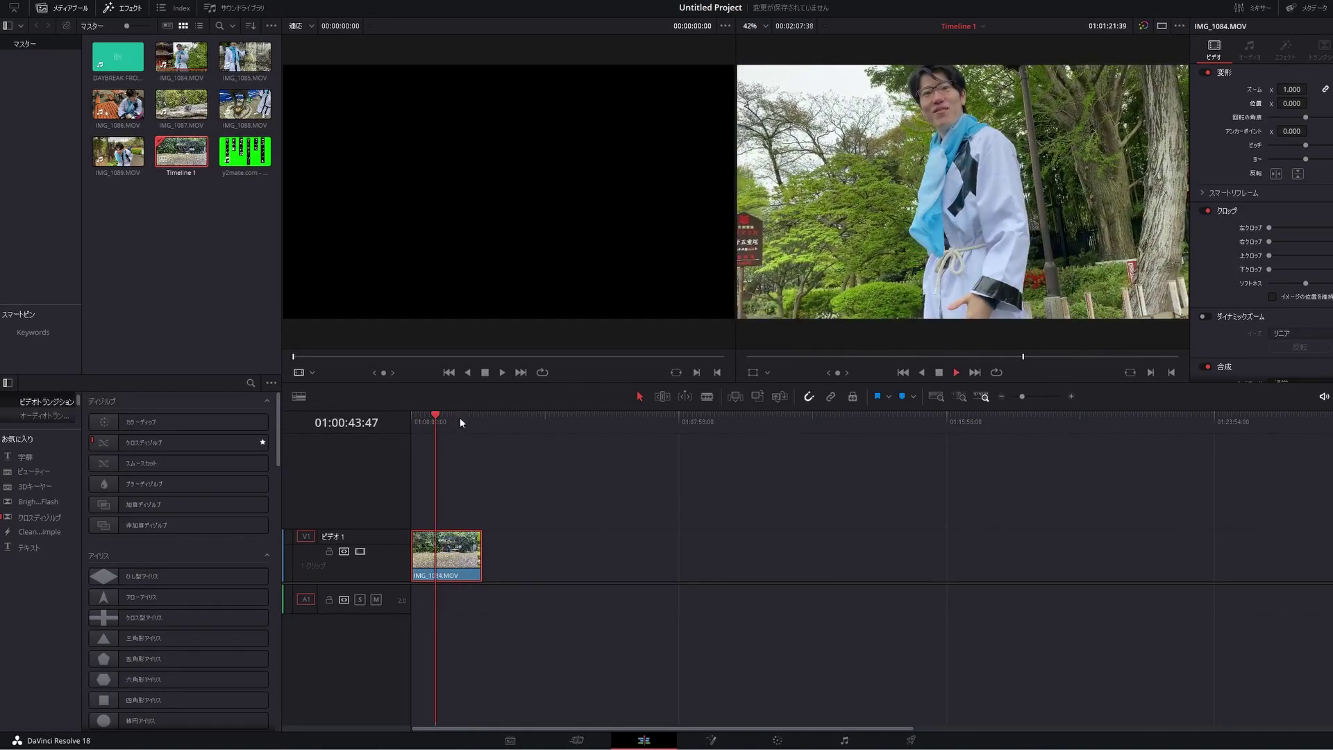
left_click(943, 372)
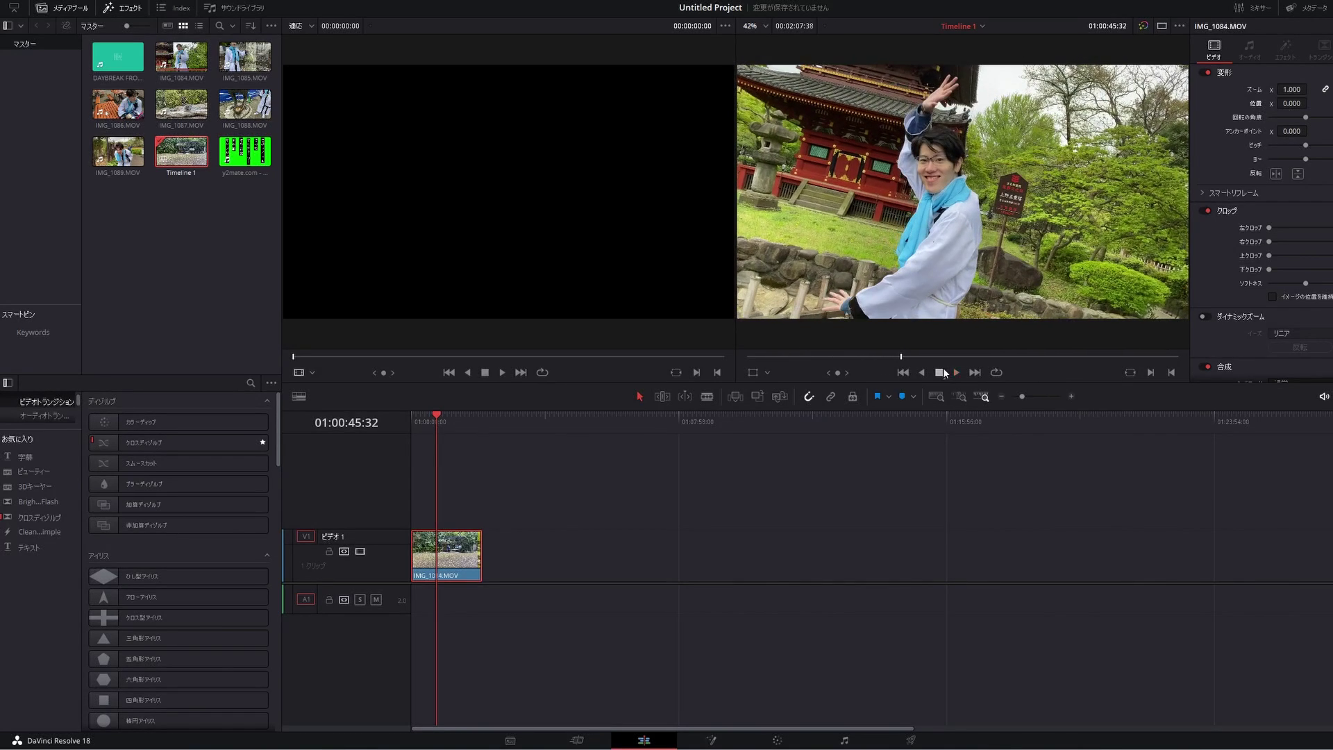
left_click_drag(1023, 396, 1034, 397)
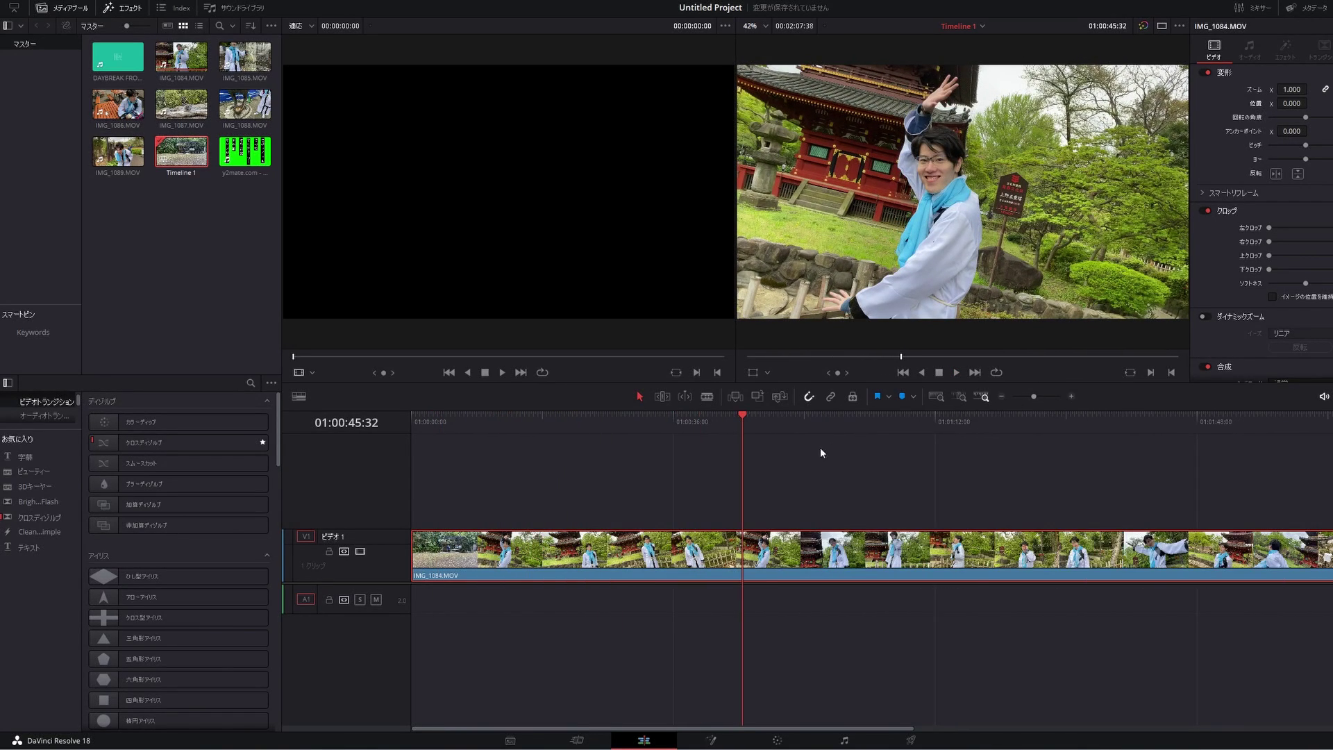
left_click_drag(635, 419, 732, 415)
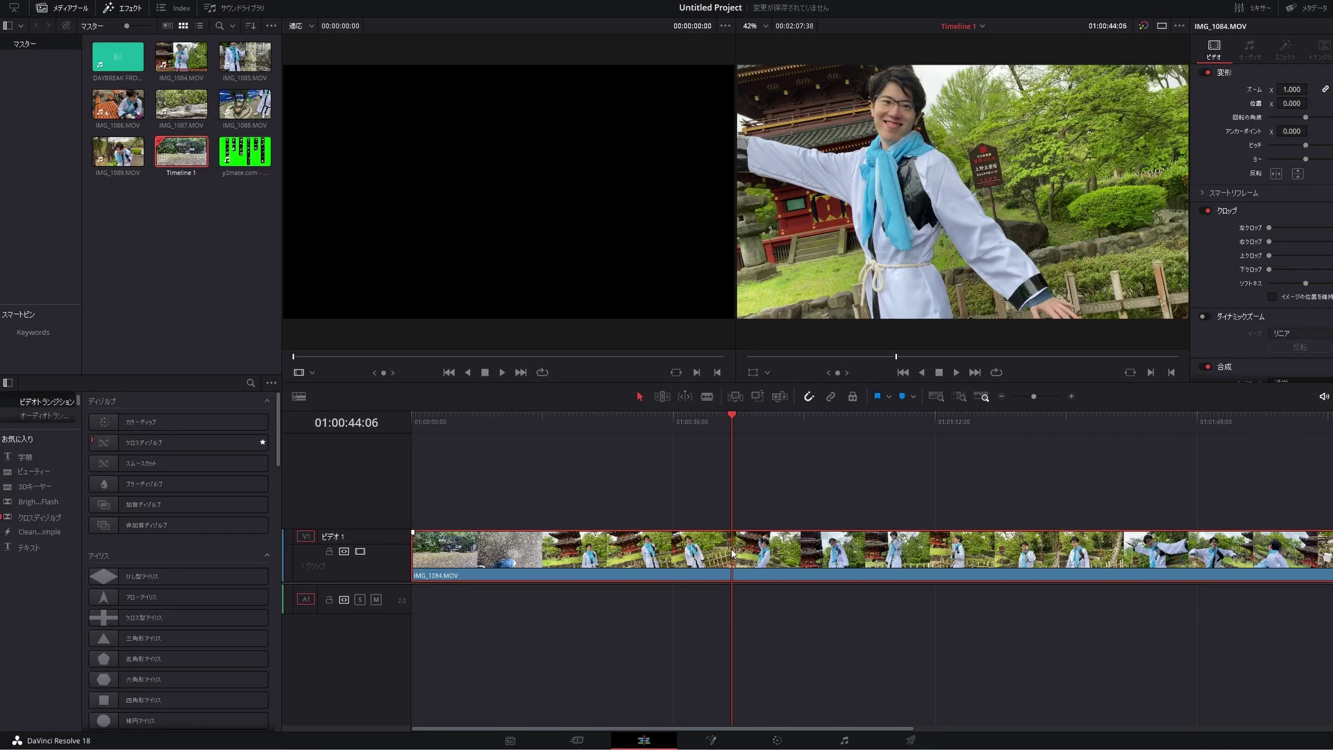
key("ctrl+b")
left_click(689, 585)
key("Delete")
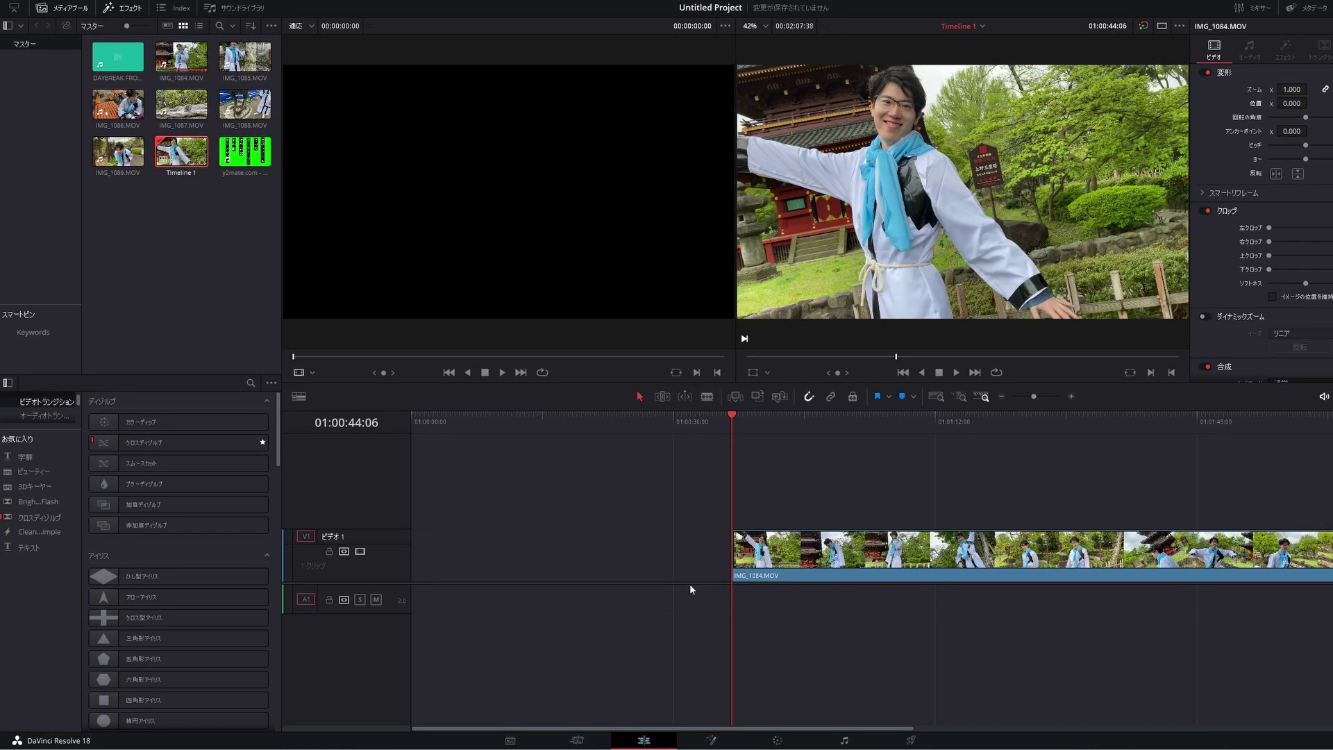
Split the remaining IMG_1084.MOV clip at 01:00:53:22
left_click_drag(773, 429, 798, 427)
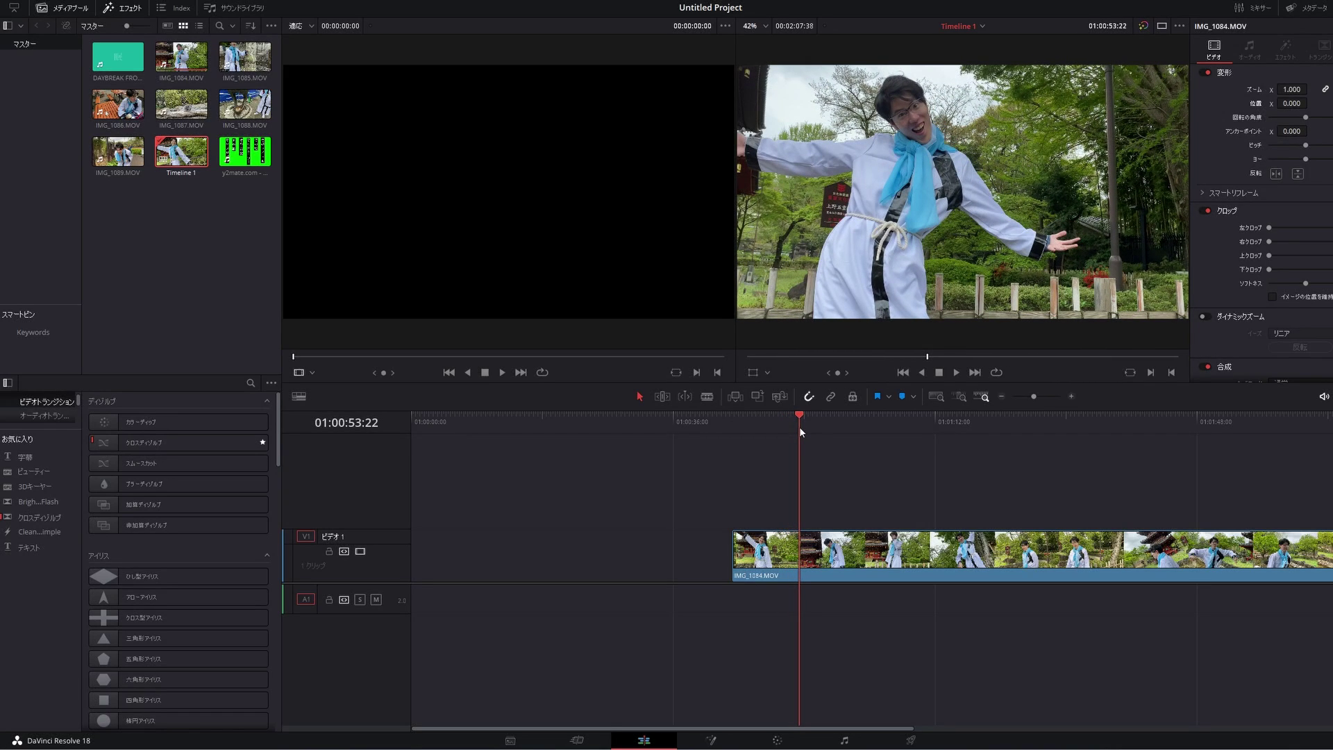
key("ctrl+b")
left_click(797, 576)
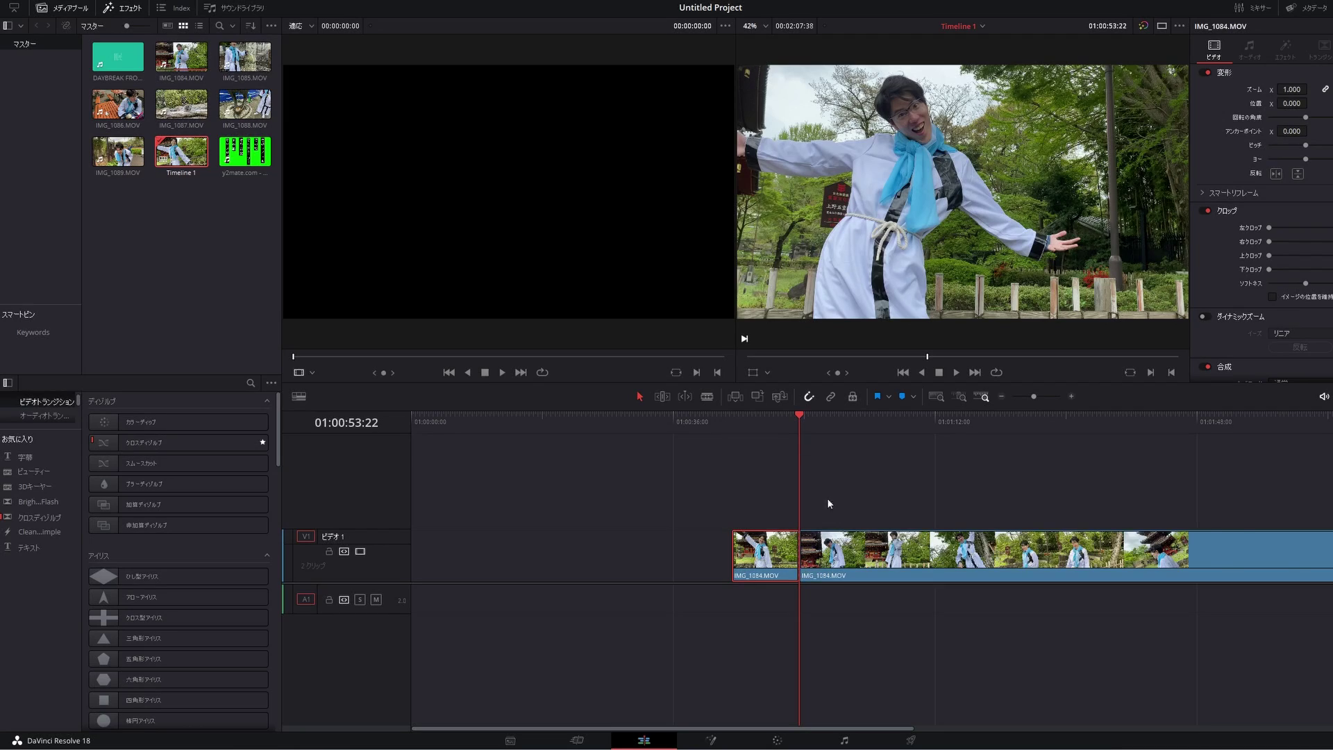
Ripple-trim the start of the second IMG_1084.MOV piece up to 01:01:20:10 and play back the join
left_click_drag(872, 421, 994, 419)
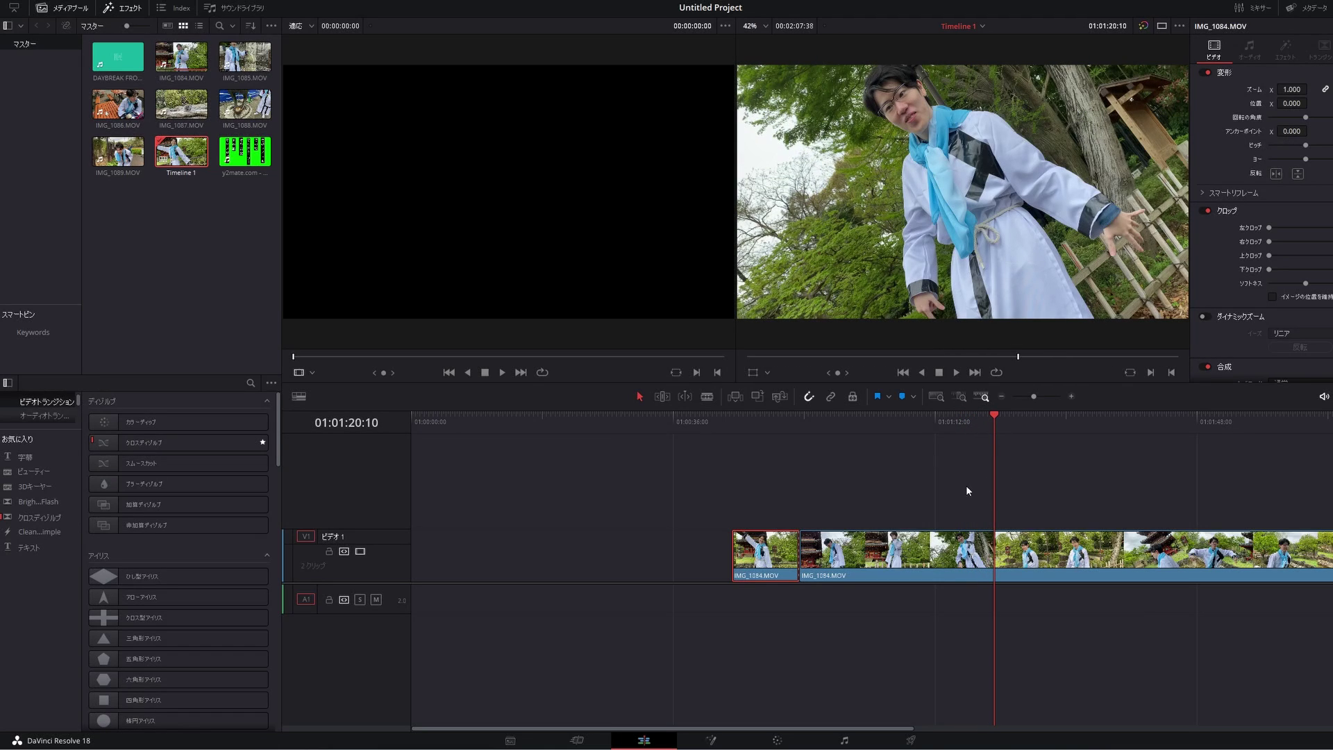
left_click(1010, 550)
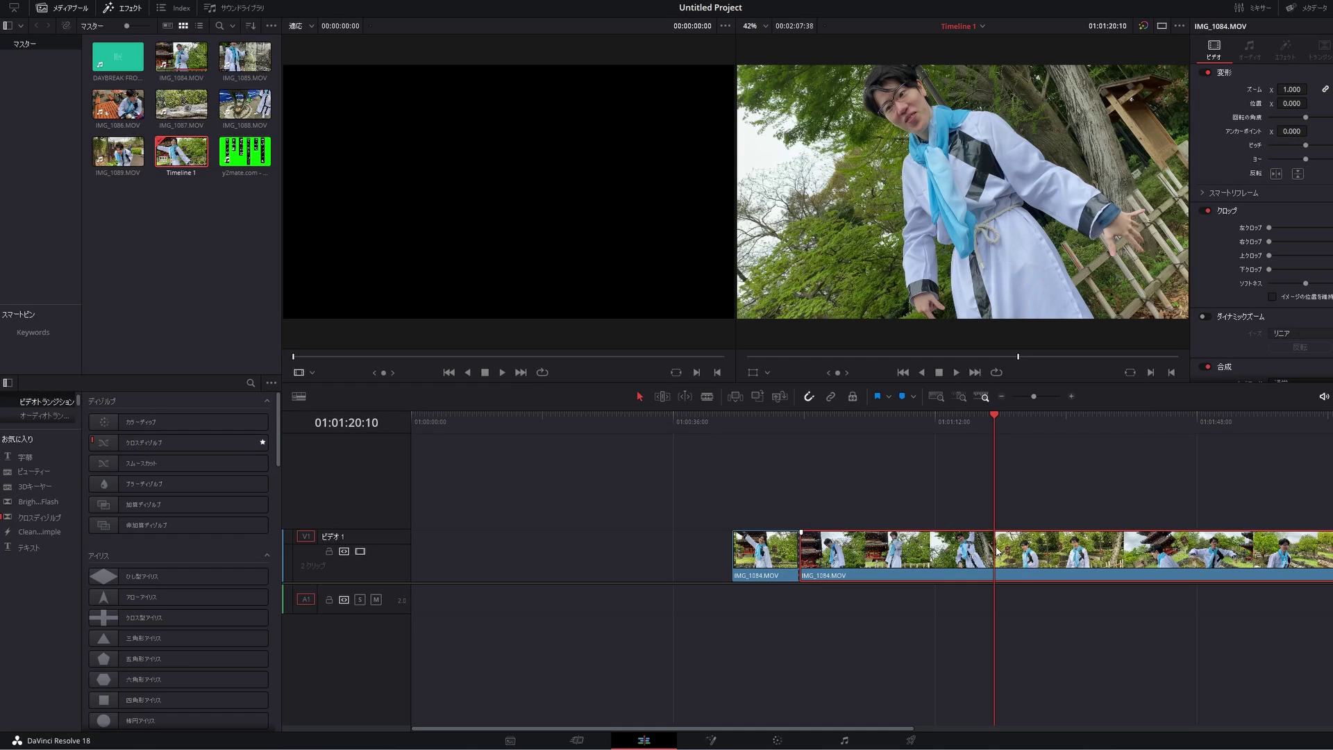
key("ctrl+shift+[")
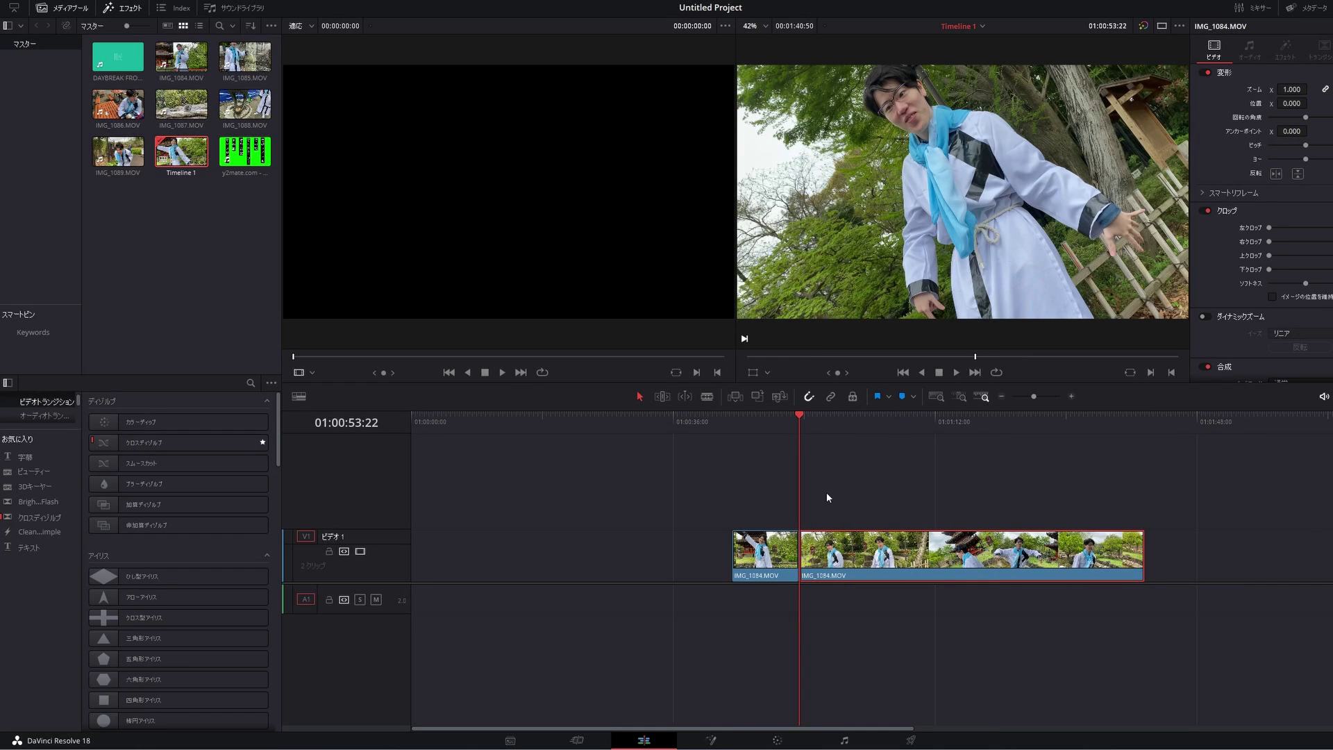
left_click(790, 425)
left_click_drag(788, 427, 813, 434)
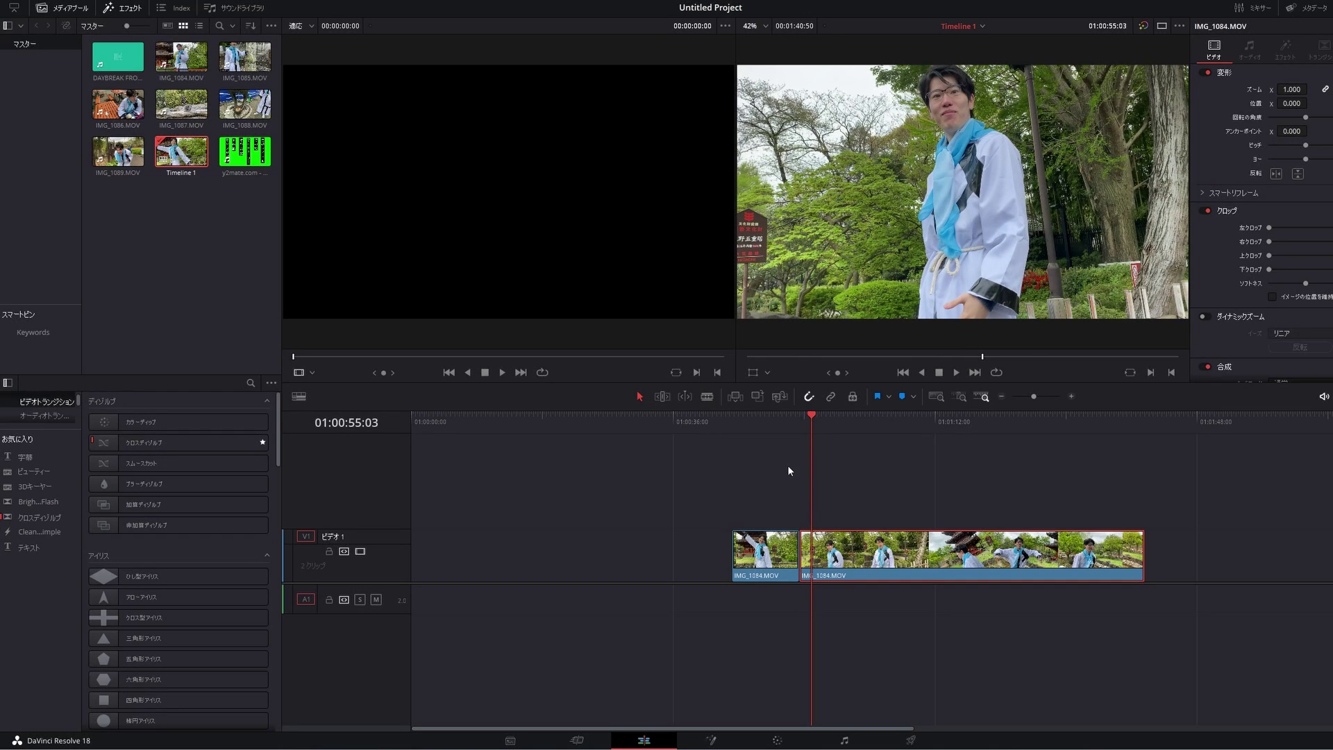
left_click_drag(790, 422, 788, 422)
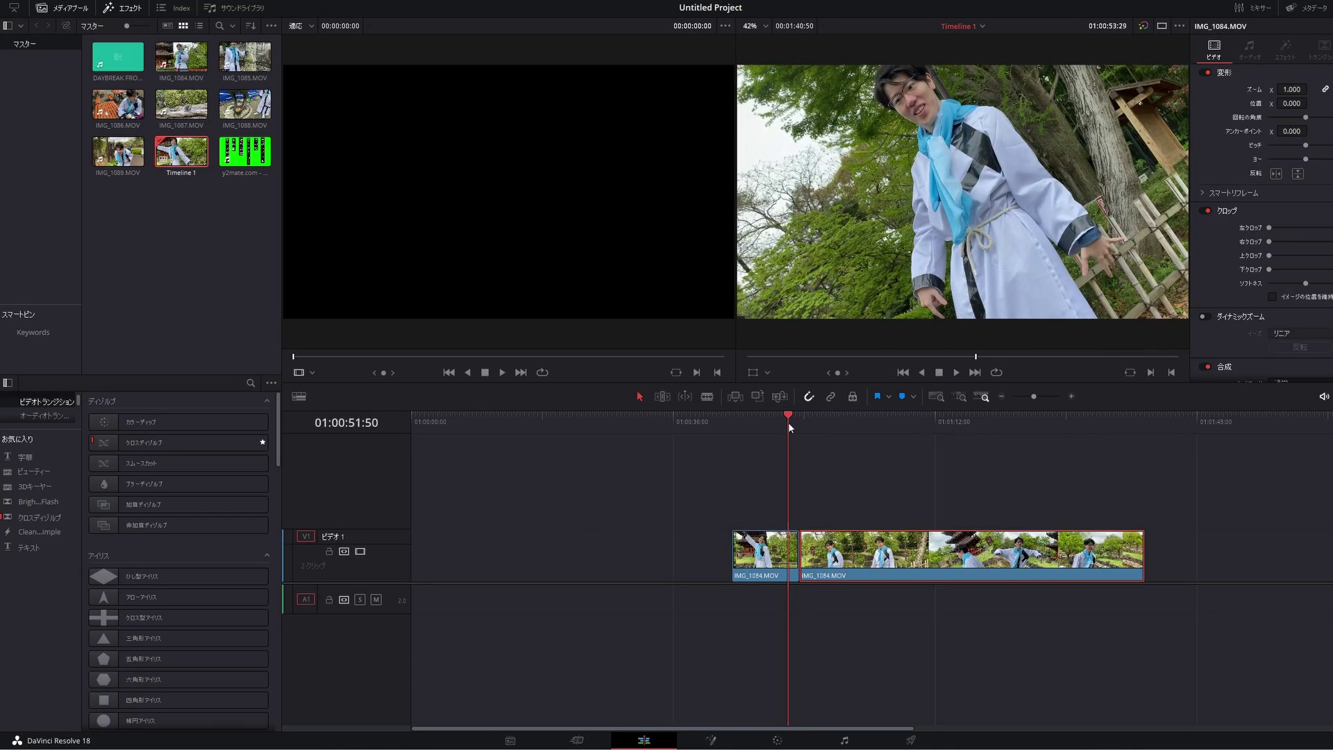
key("space")
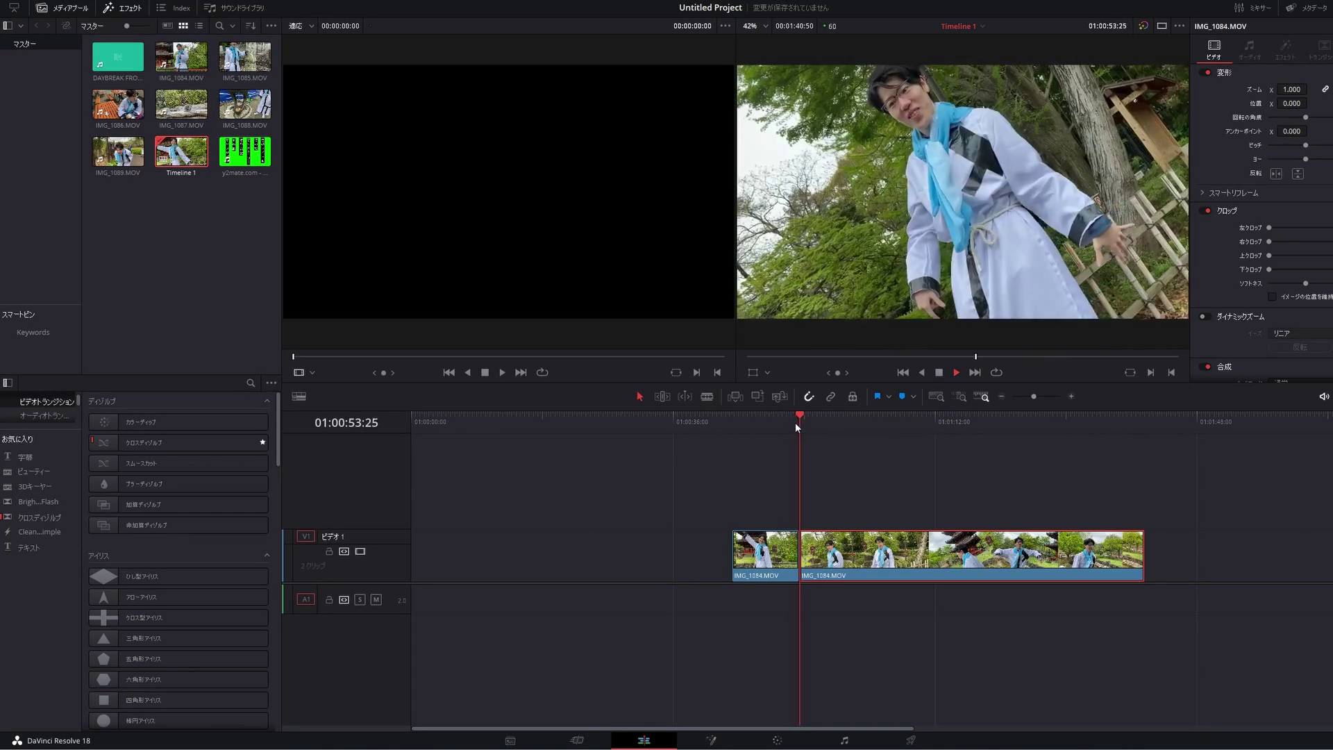
key("space")
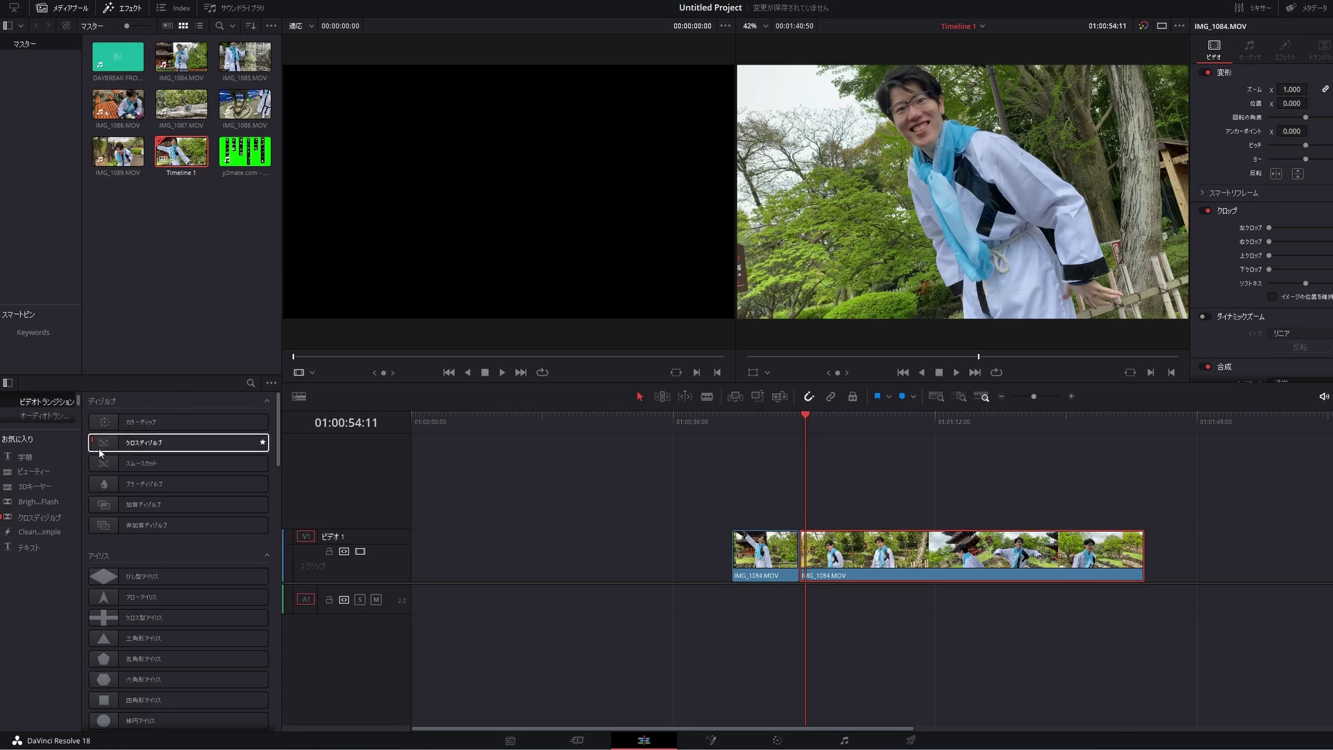
Add the Circles Fusion transition at the cut between the two IMG_1084.MOV pieces and play it back
left_click(78, 14)
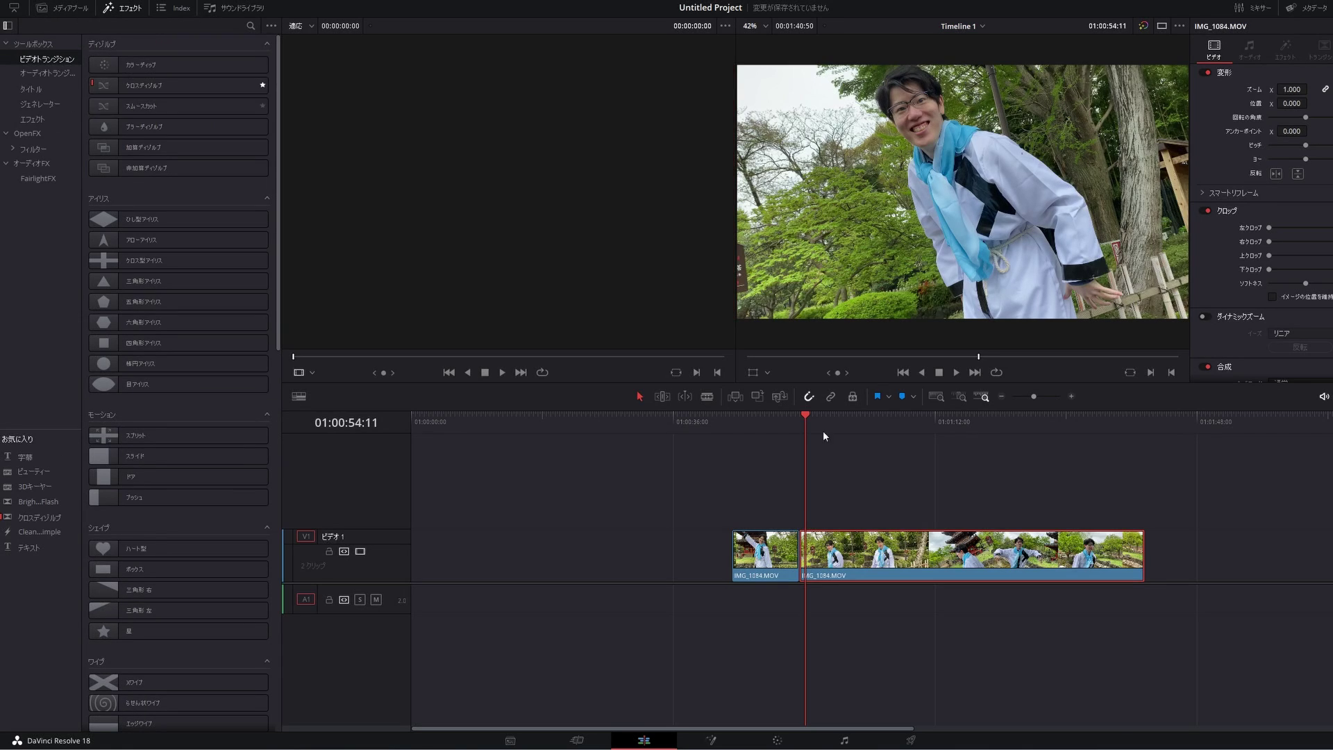
left_click(792, 555)
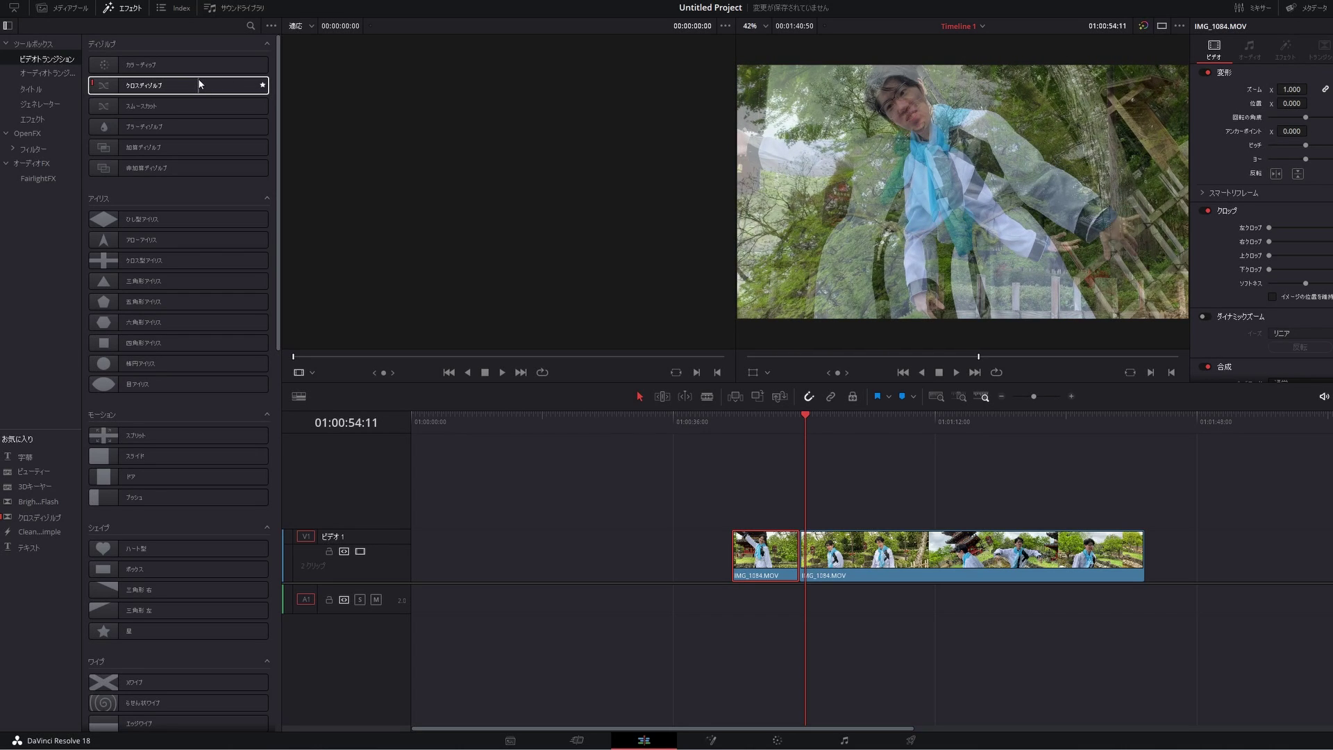
scroll(195, 222, "down", 12)
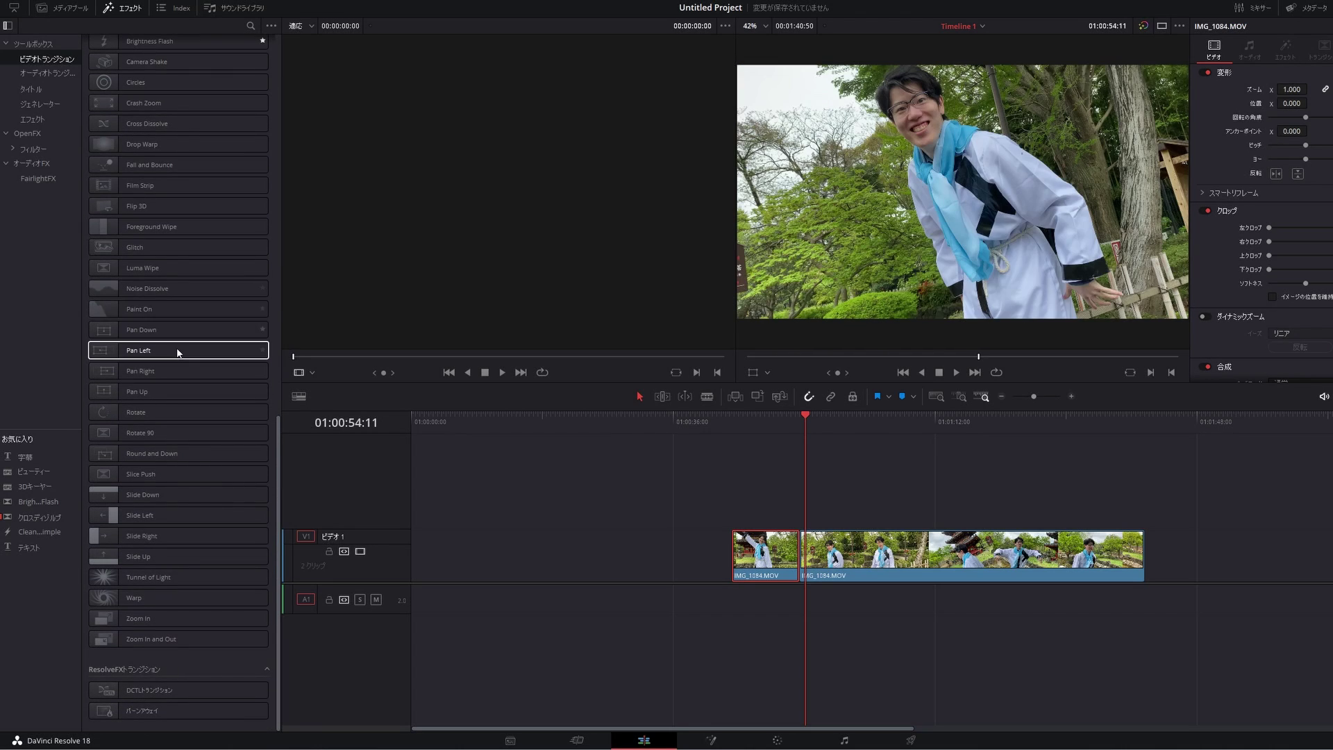
scroll(143, 270, "up", 3)
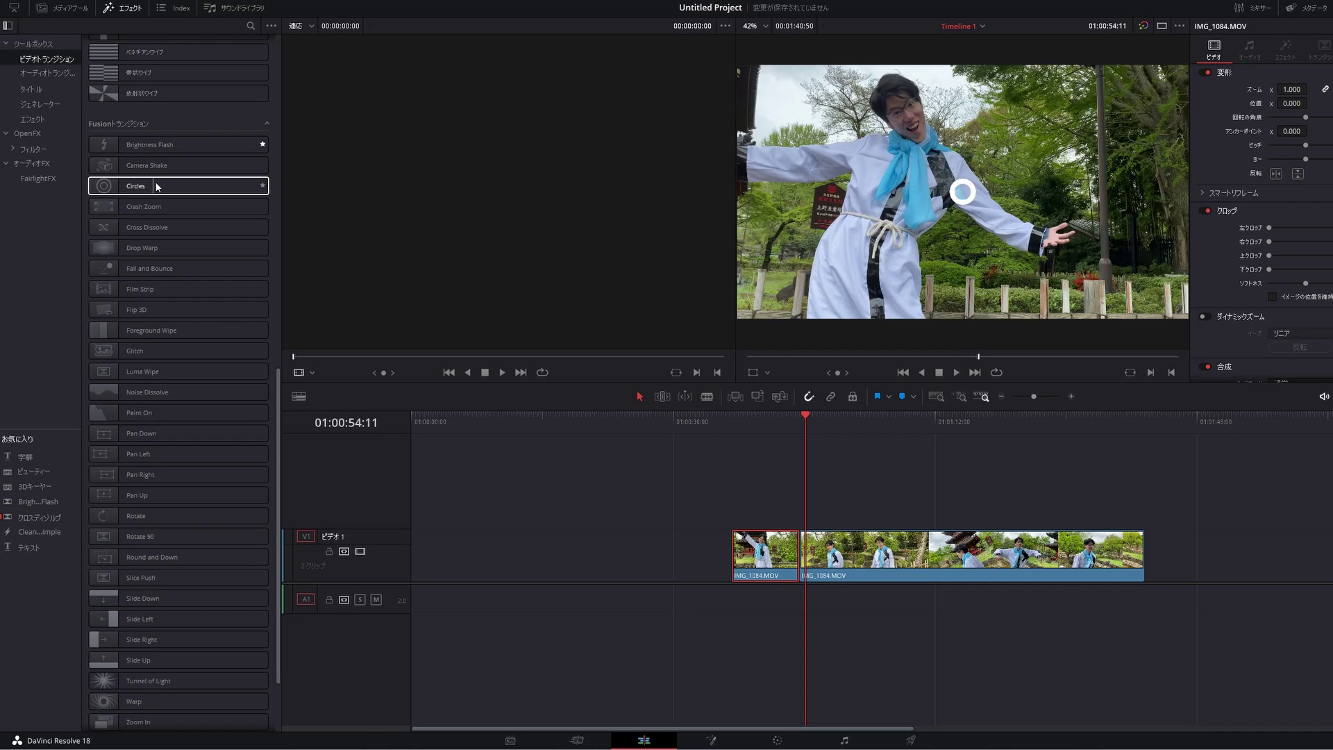
left_click_drag(178, 184, 805, 526)
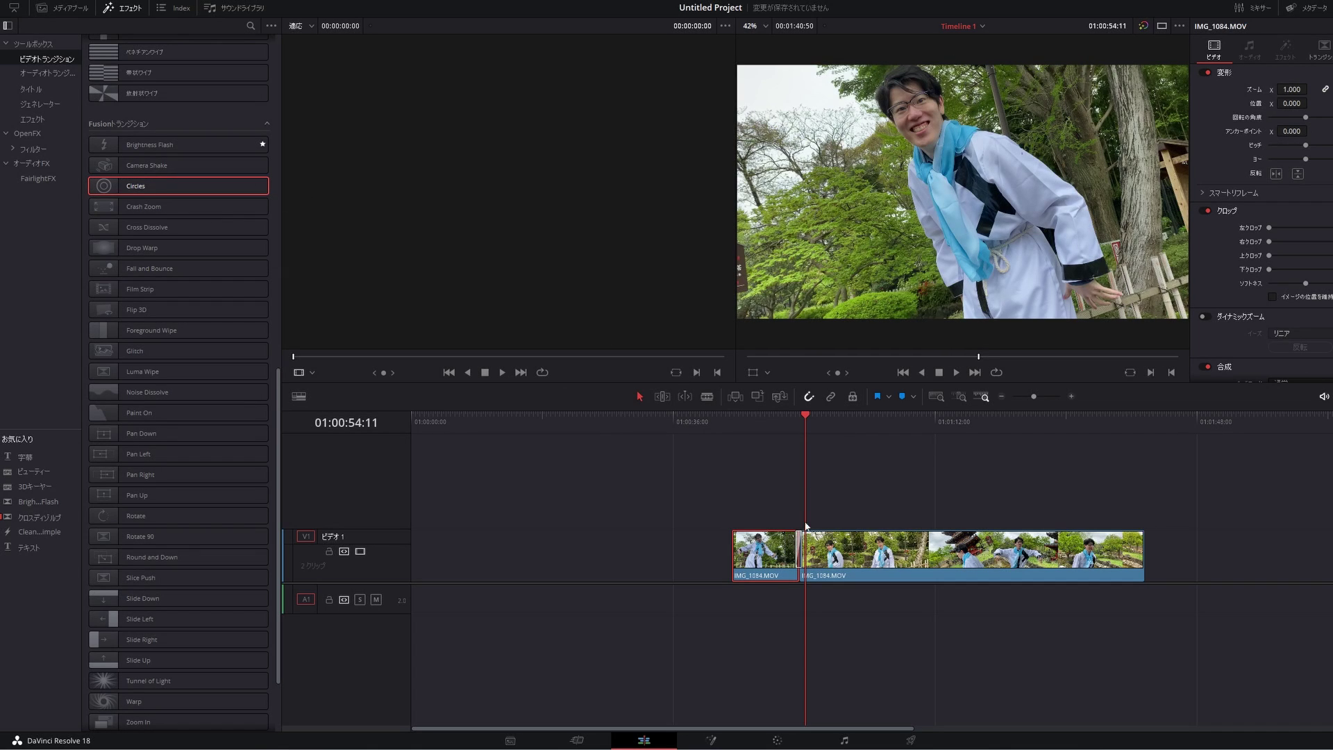
left_click(780, 419)
key("space")
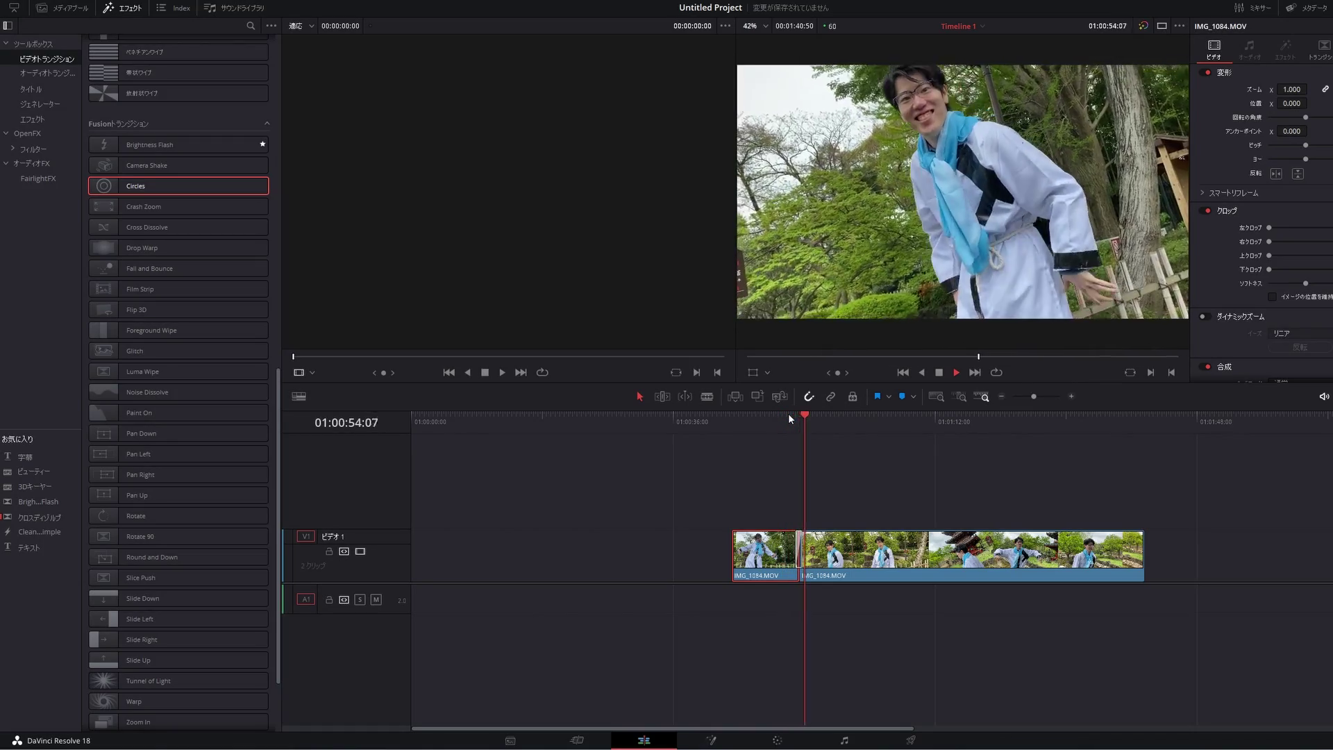
left_click(794, 415)
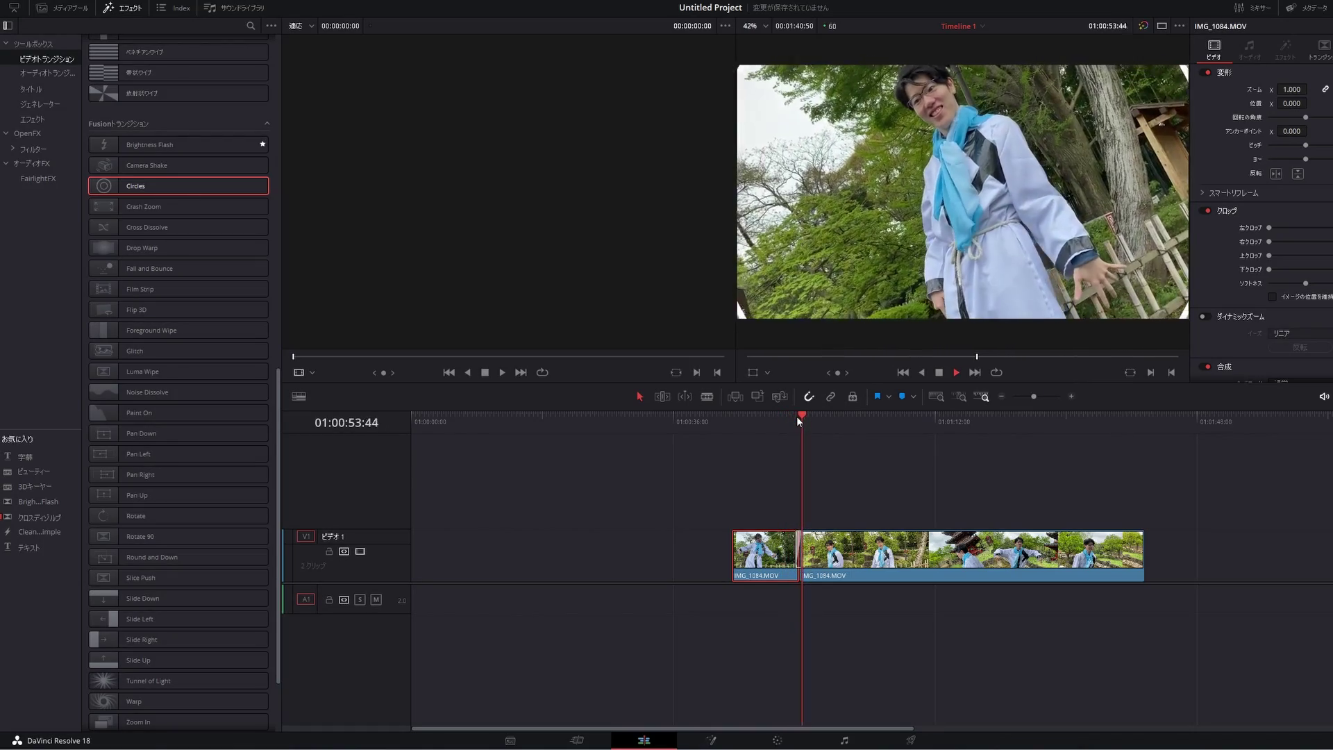
left_click(796, 415)
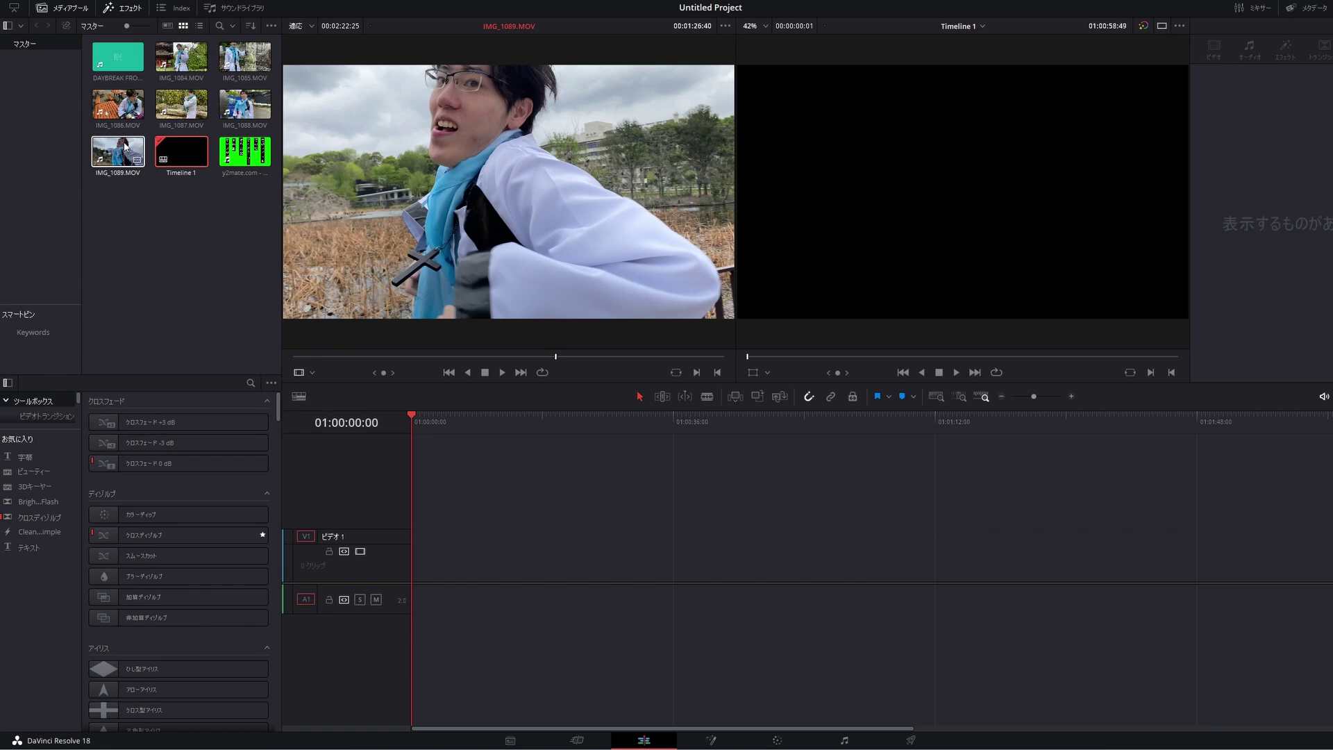
Place the IMG_1089.MOV clip on video track 1 of the empty timeline and delete its audio
left_click_drag(125, 146, 486, 549)
left_click_drag(455, 604, 548, 622)
key("Delete")
Speed up the IMG_1089.MOV clip so its duration is 00:01:32:28, and play back the result
left_click_drag(602, 425, 617, 427)
left_click(710, 561)
left_click(771, 424)
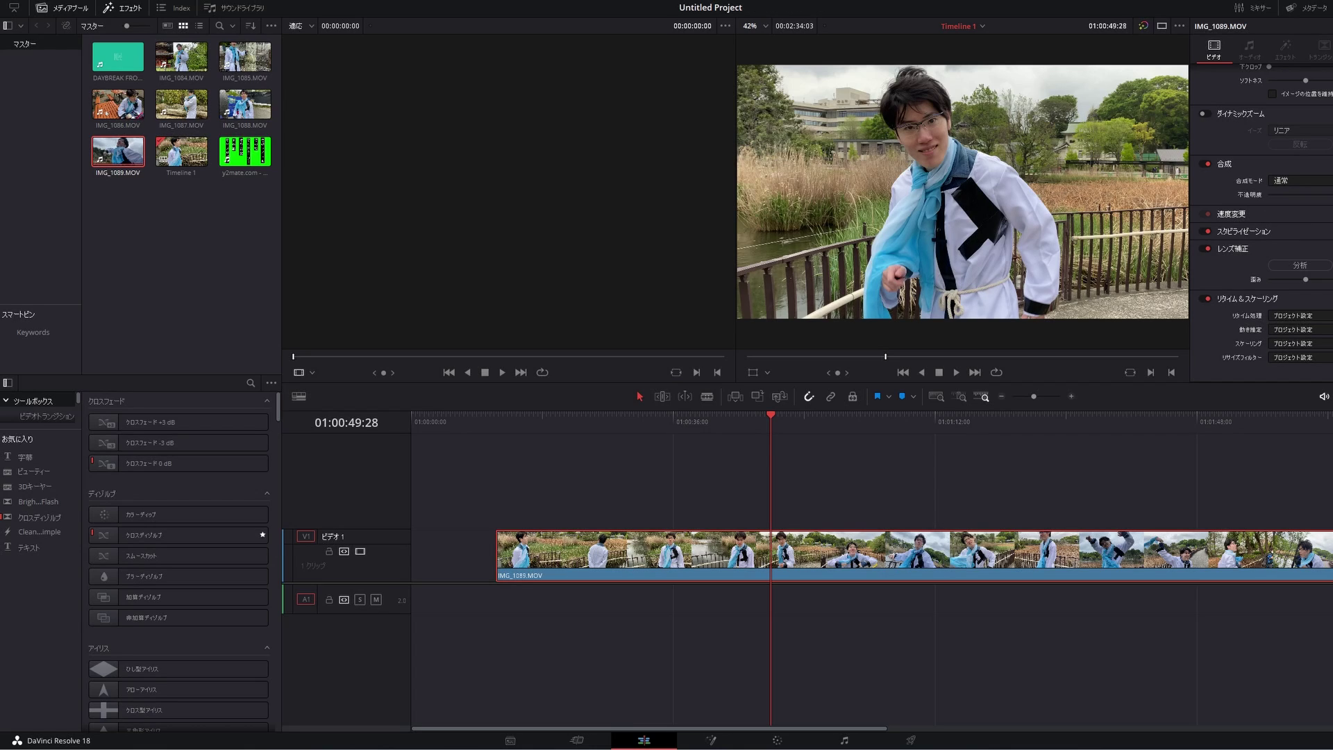
left_click(1305, 214)
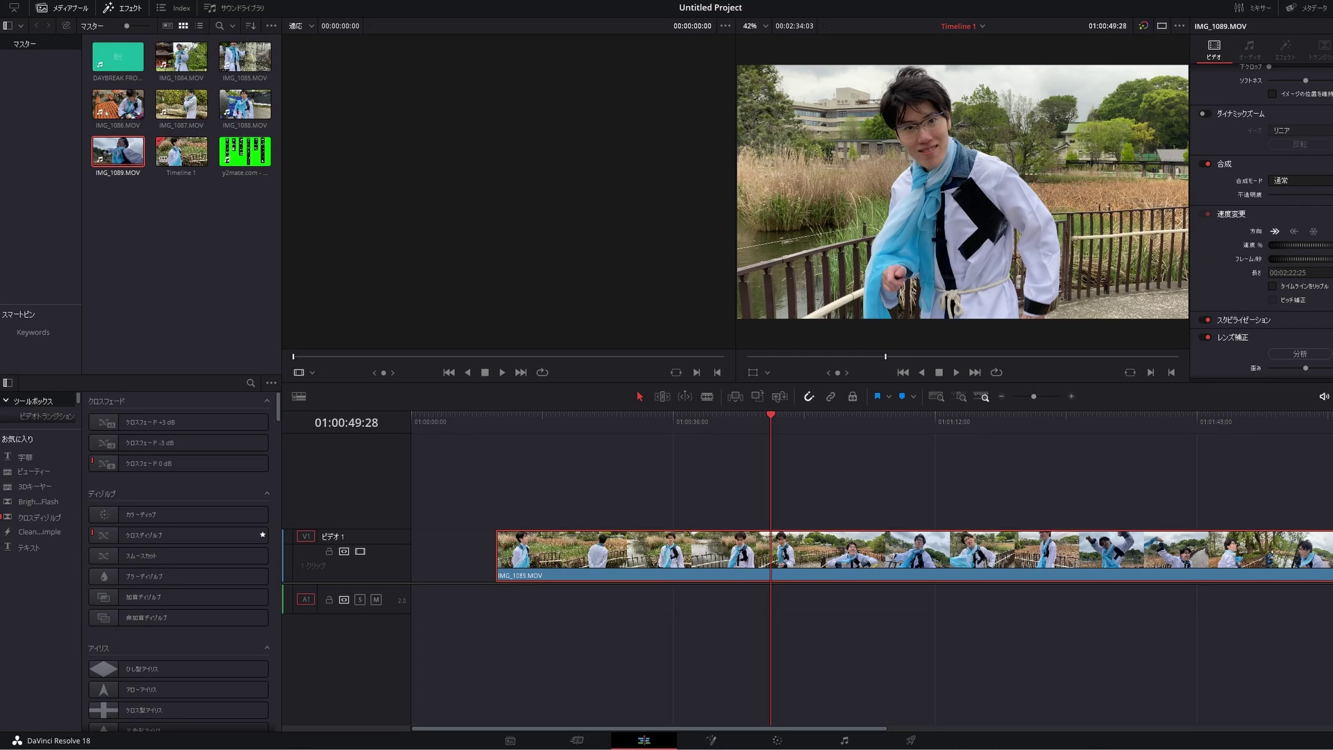
key("Return")
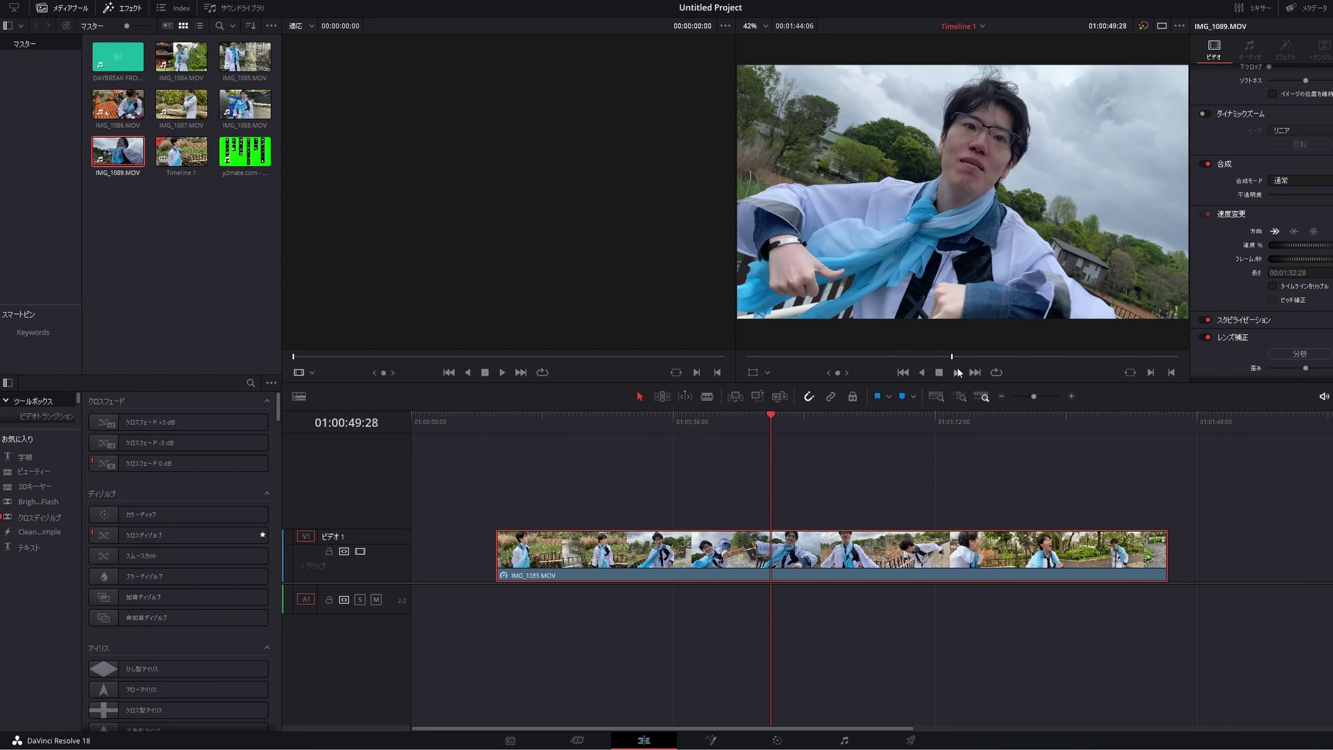
left_click(955, 372)
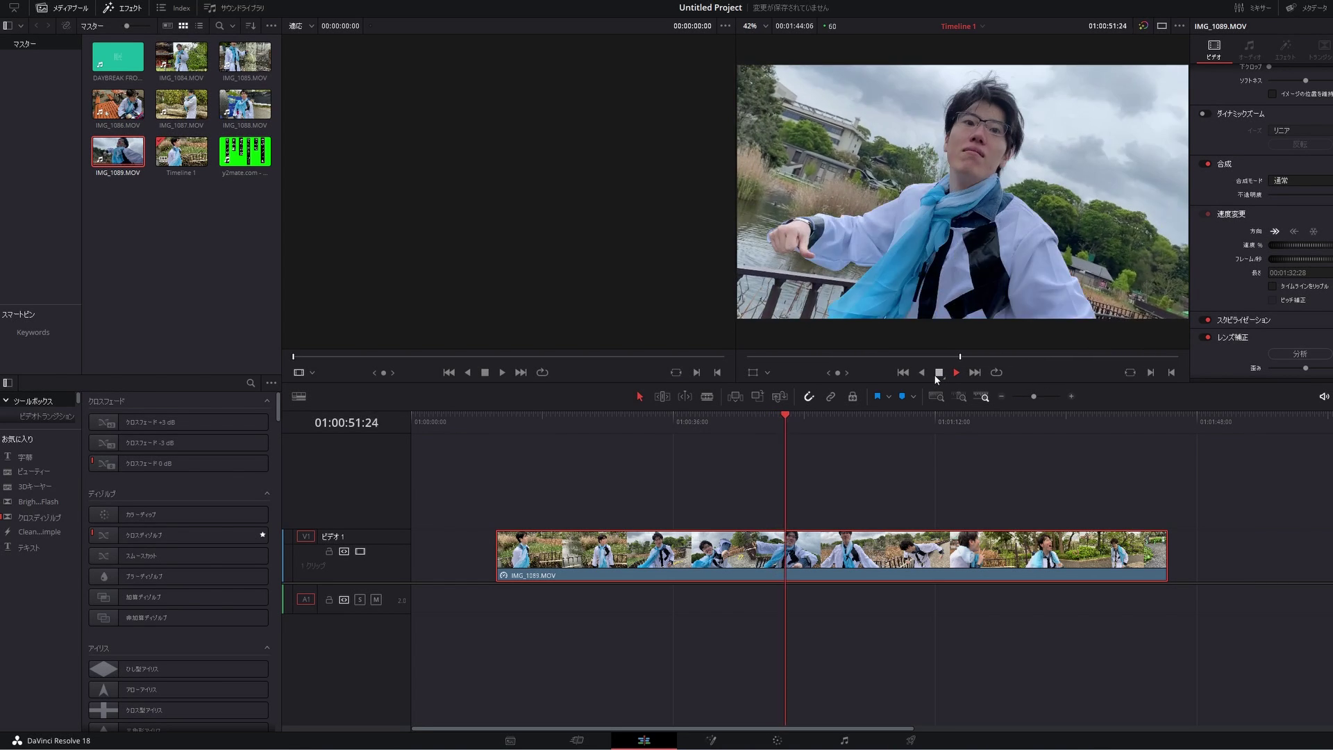
Stop playback, place the playhead at 01:00:42:16, and open the clip on the Color page with the primary color wheels shown
left_click(934, 373)
left_click_drag(790, 415, 718, 419)
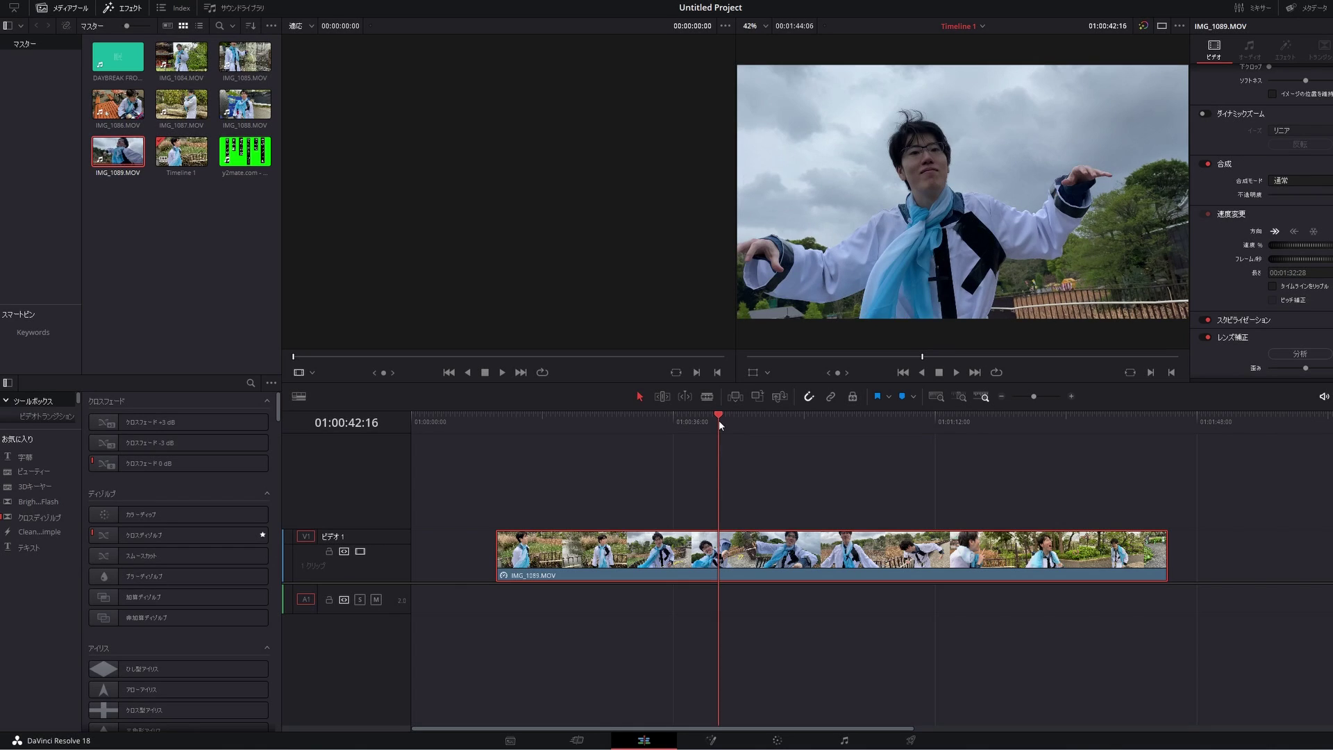
left_click(779, 738)
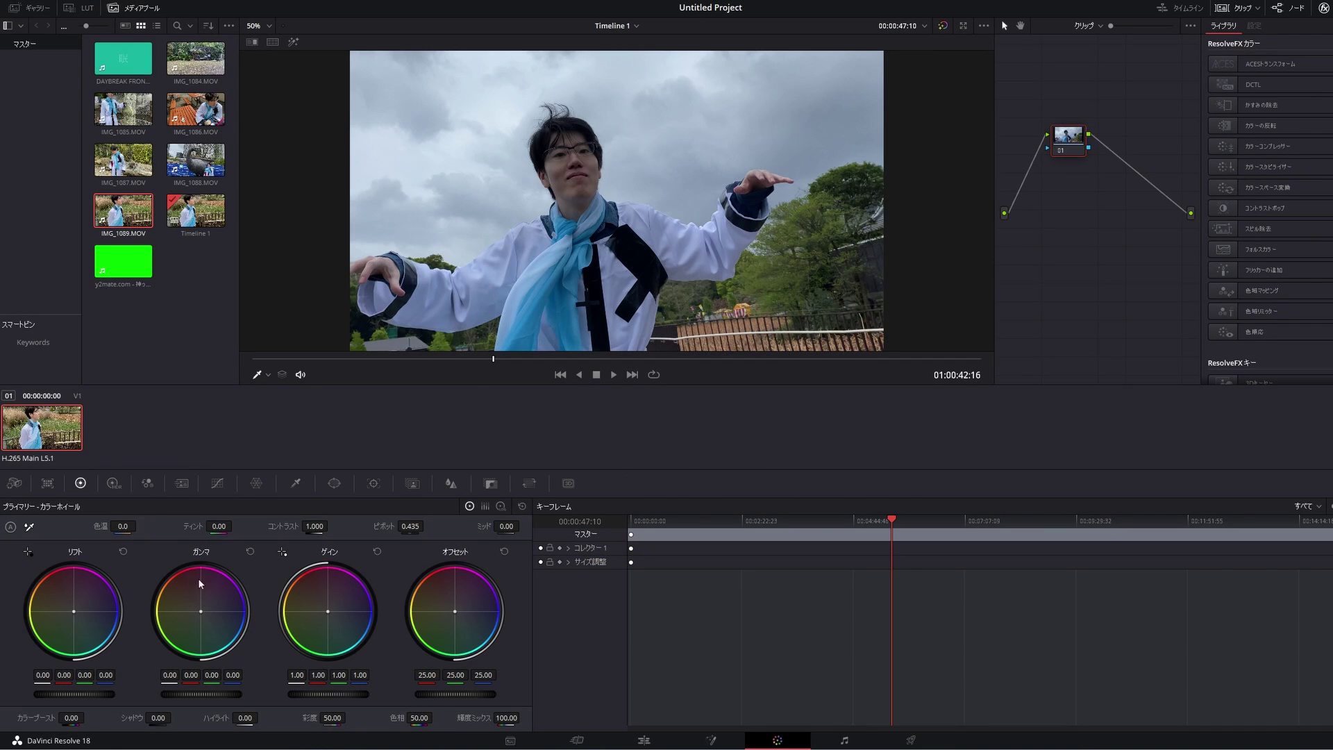
left_click(114, 485)
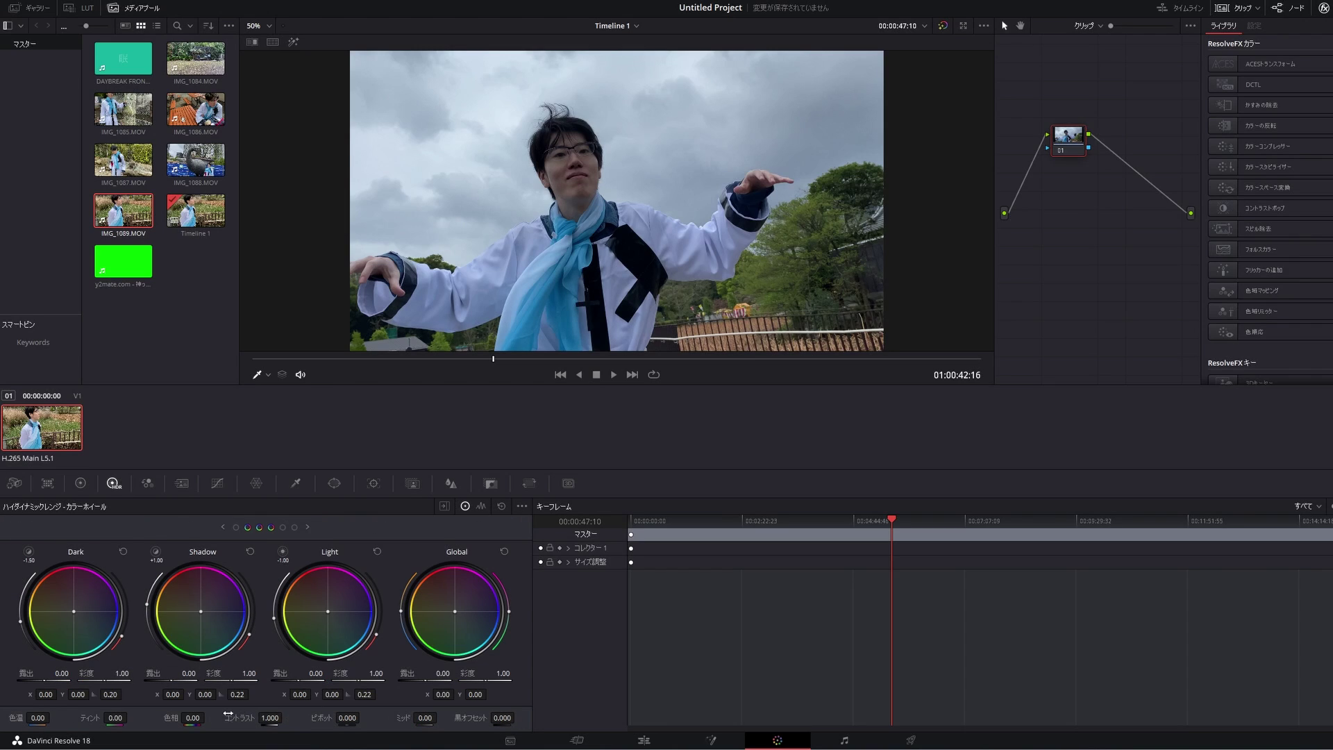
left_click(81, 483)
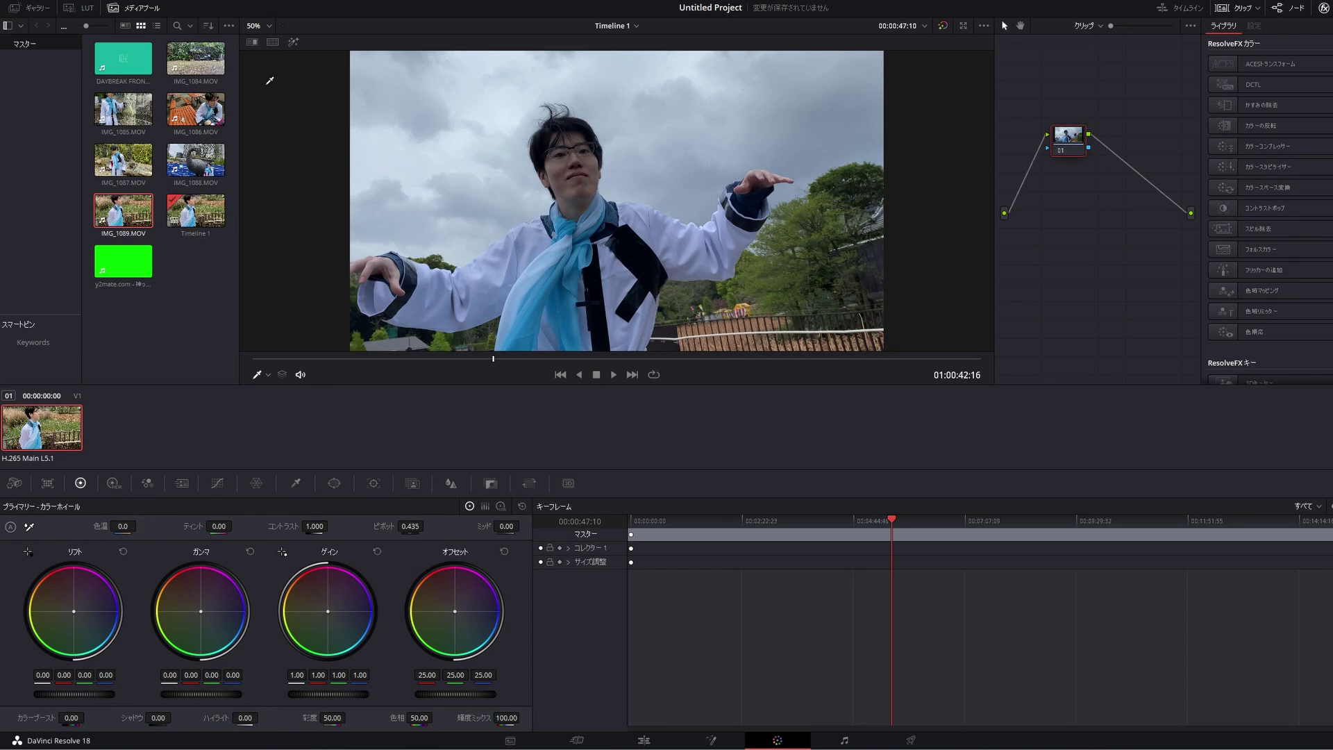
left_click(312, 7)
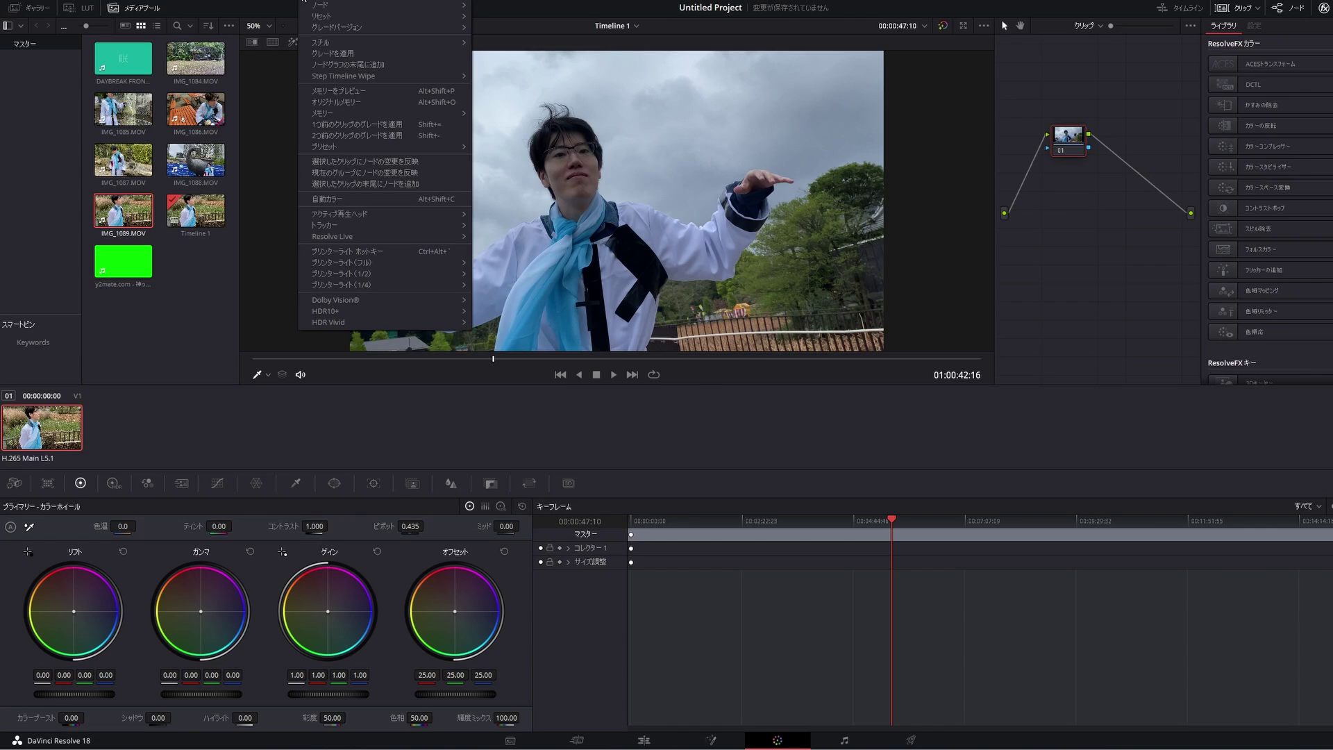
left_click(353, 192)
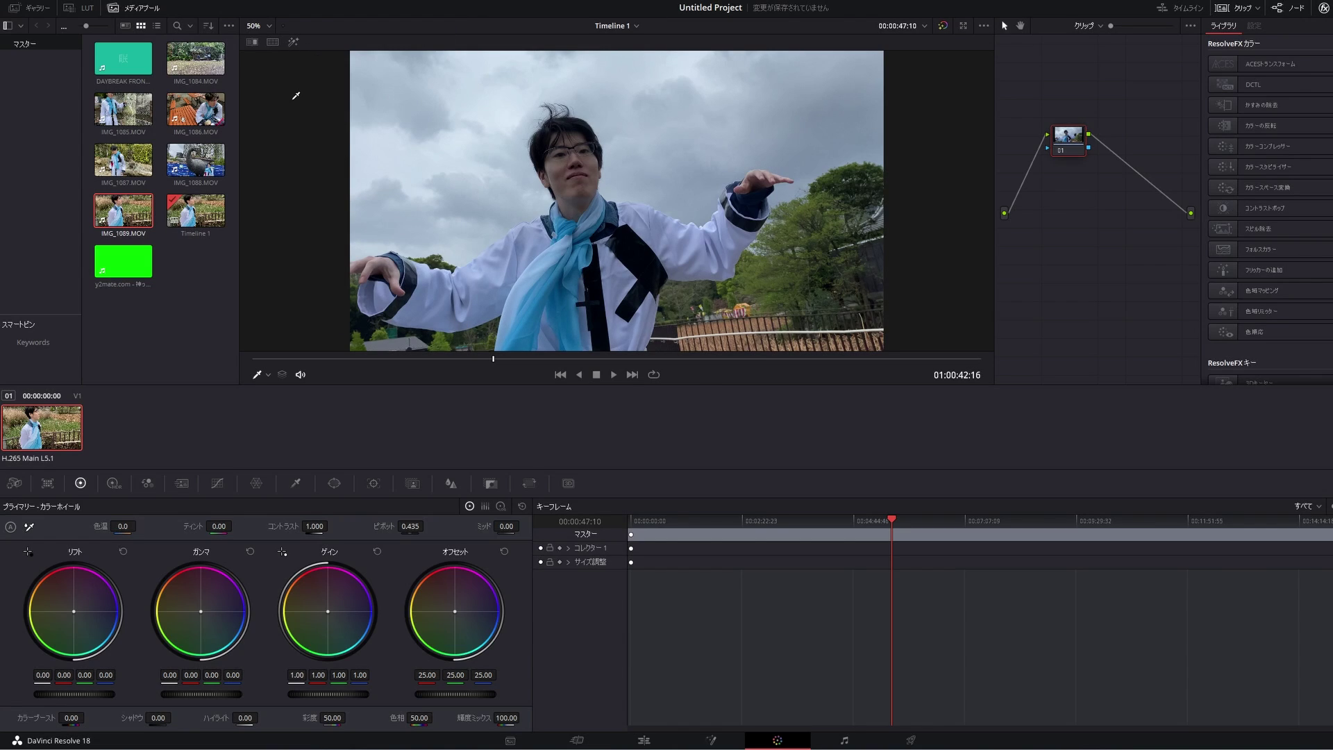
left_click(507, 140)
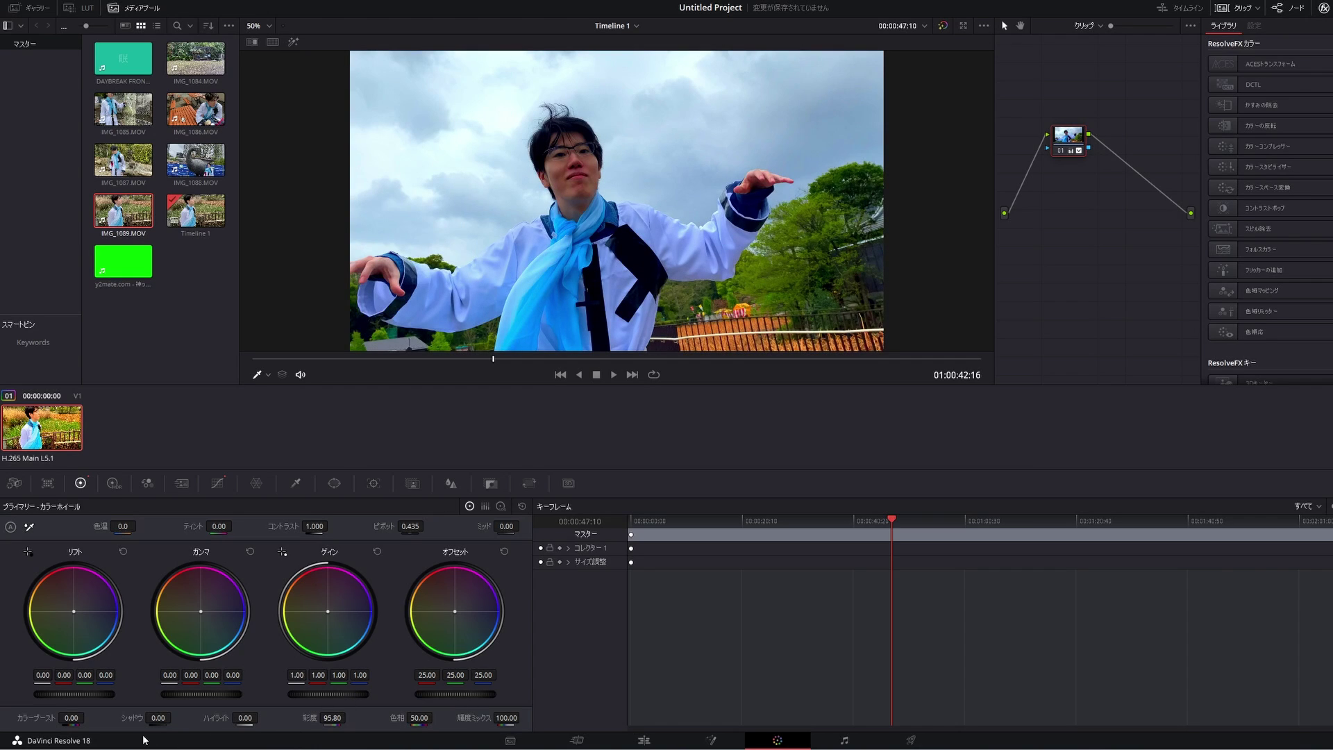
Try a saturation of 95.80 and shadows of 81.00 on the IMG_1089.MOV clip, and undo both adjustments
left_click_drag(159, 718, 175, 716)
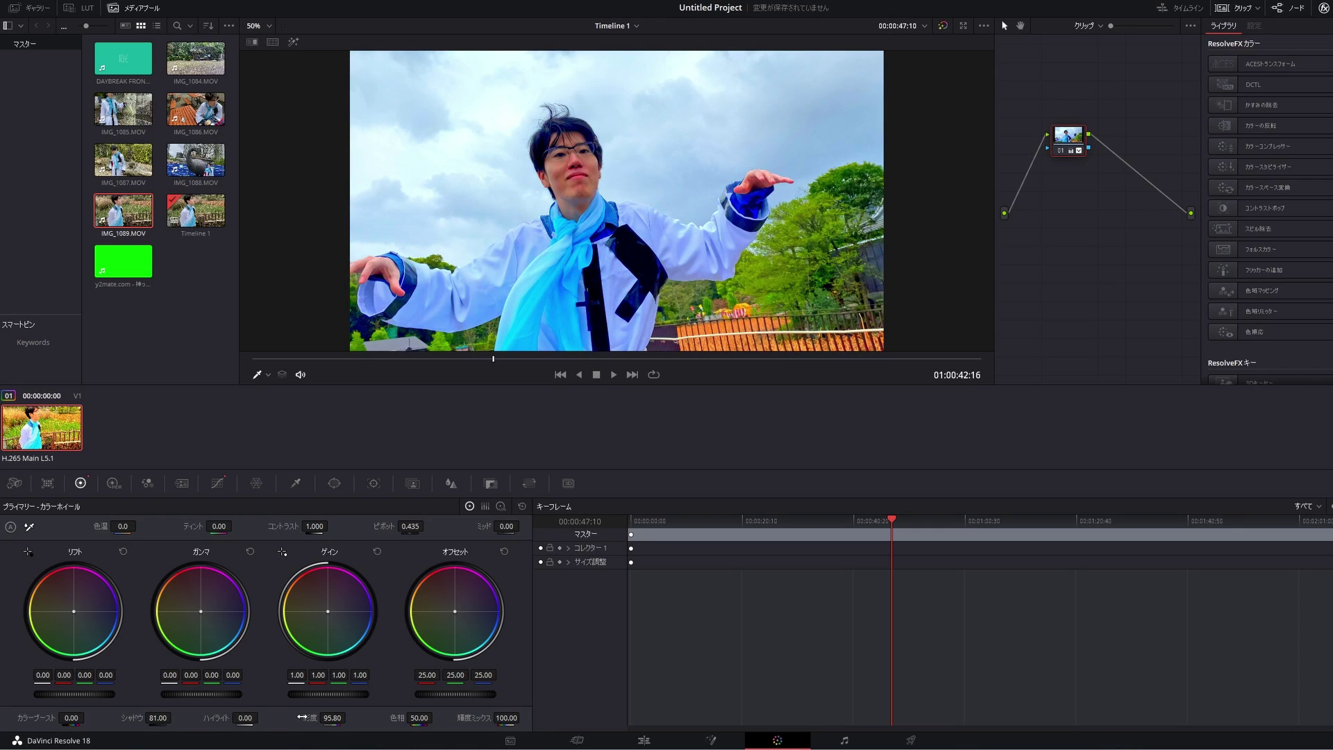
key("ctrl+z")
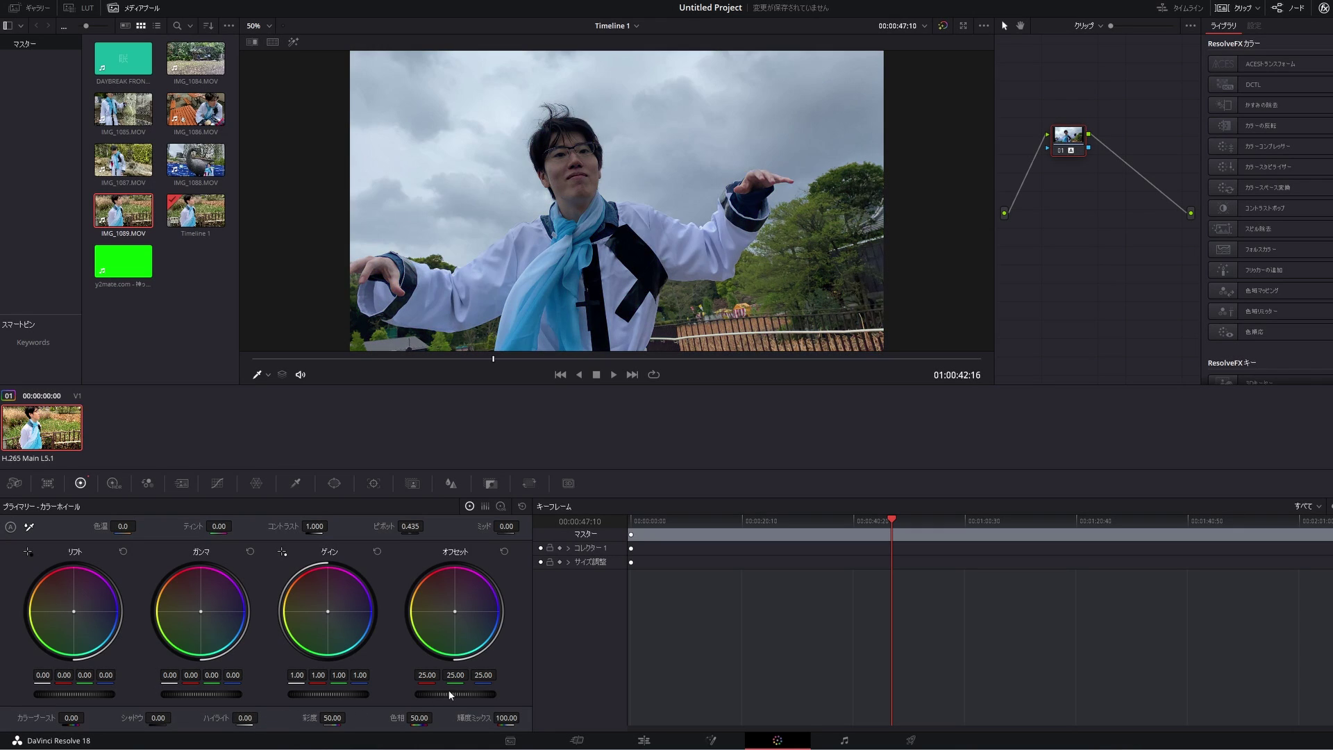
key("ctrl+z")
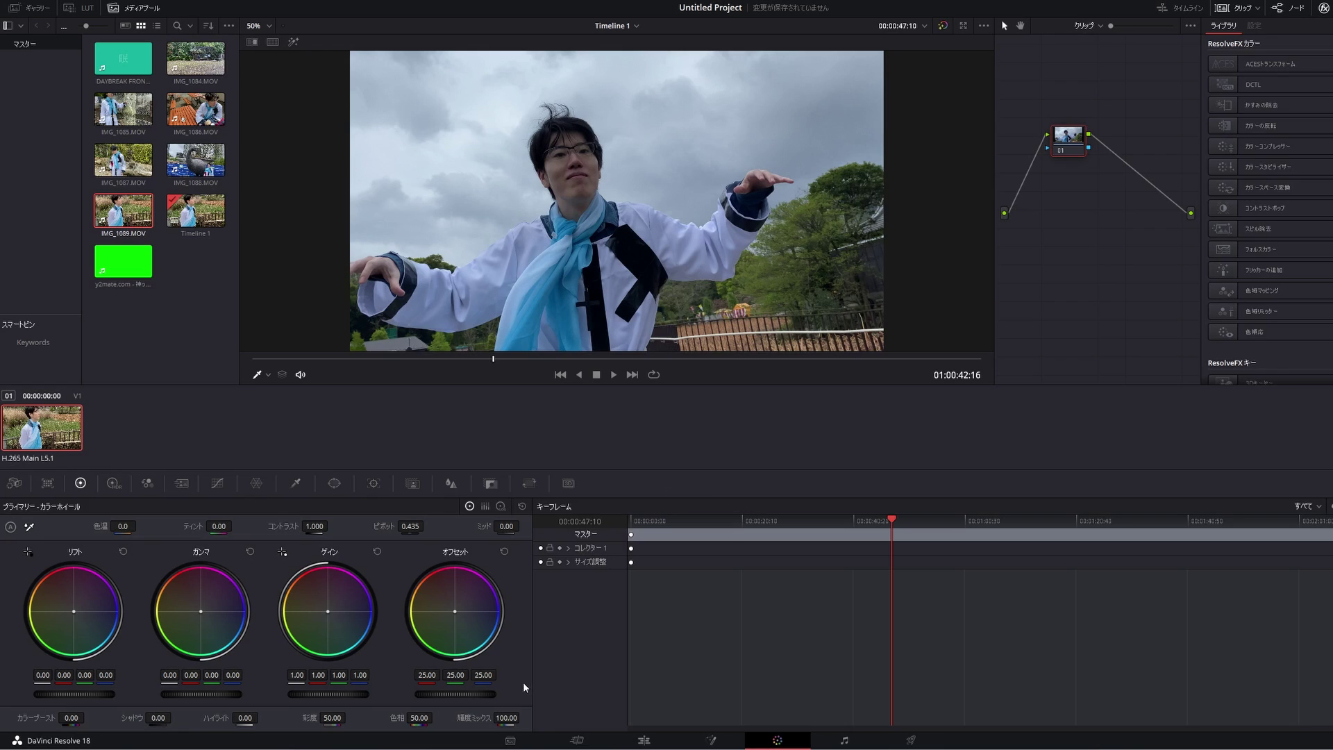
Find the Face Refinement (フェイス修正) effect in the ResolveFX Refine category and apply it to node 01
scroll(1311, 237, "down", 5)
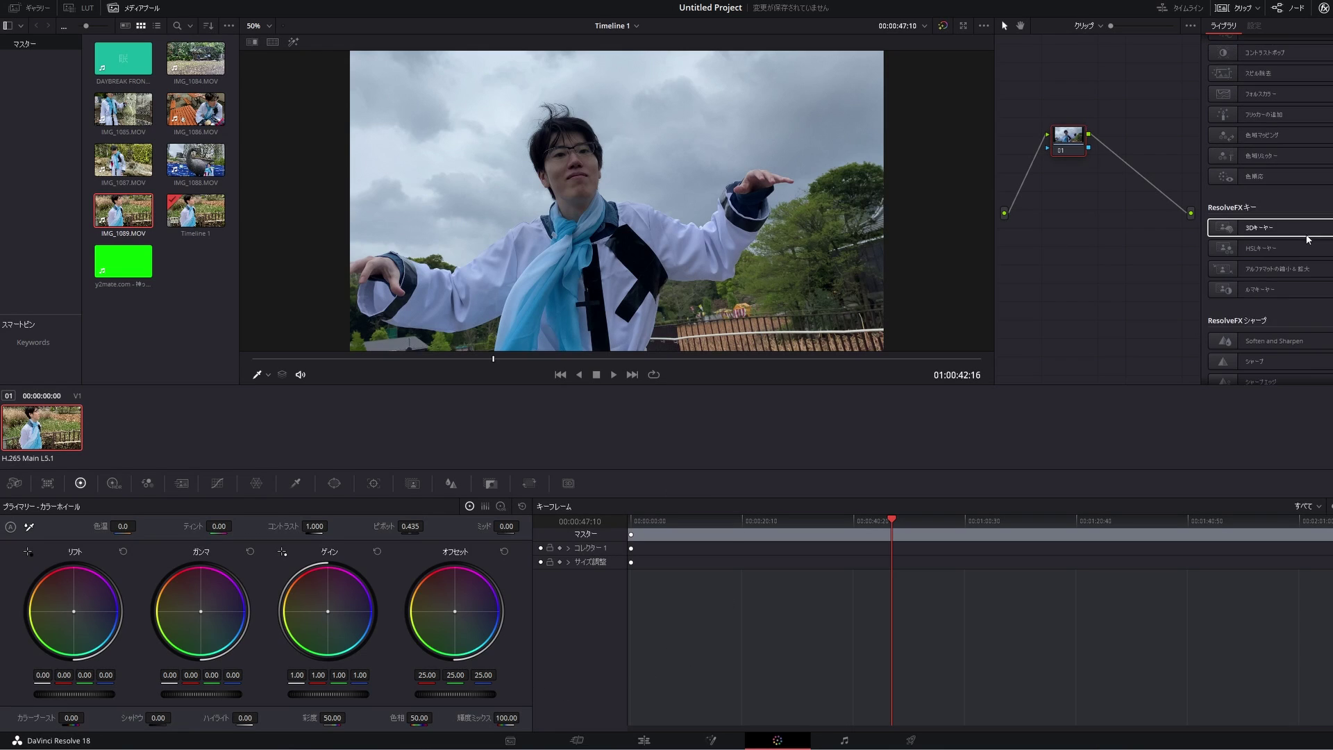
scroll(1230, 275, "down", 6)
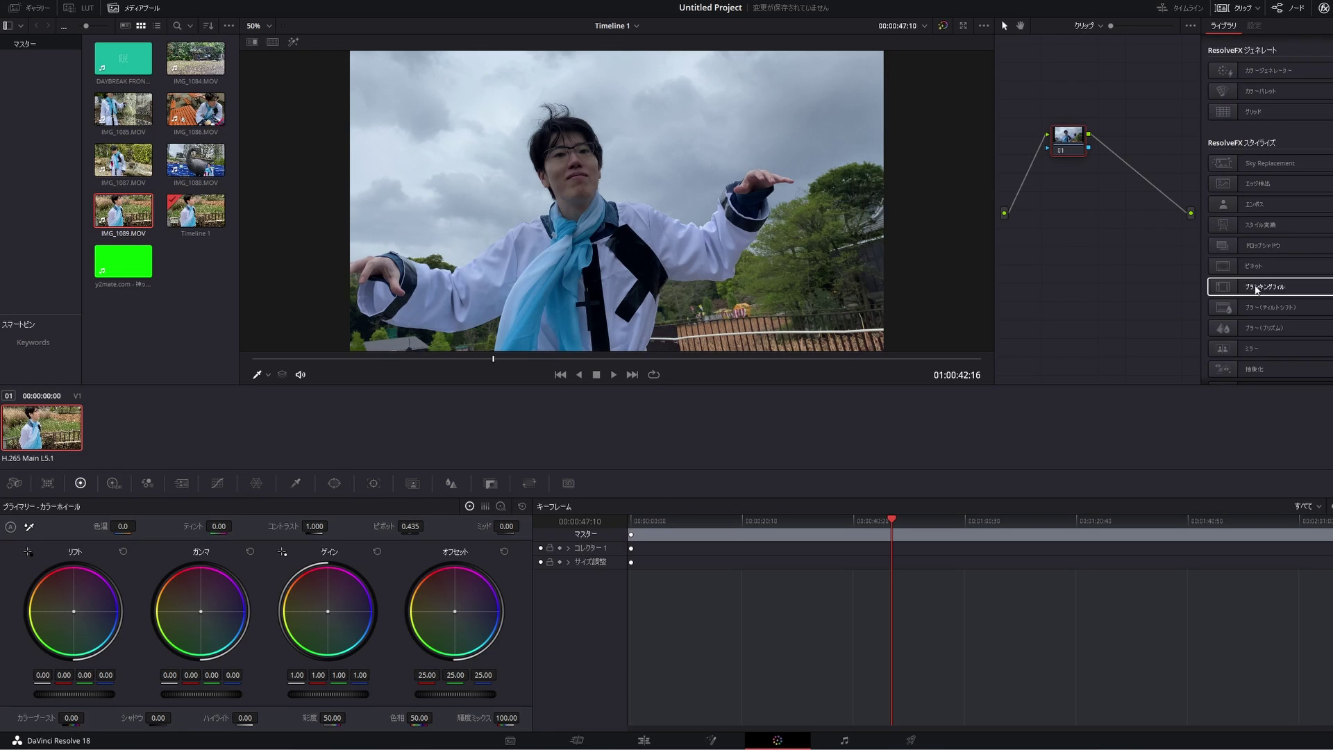
scroll(1238, 313, "down", 8)
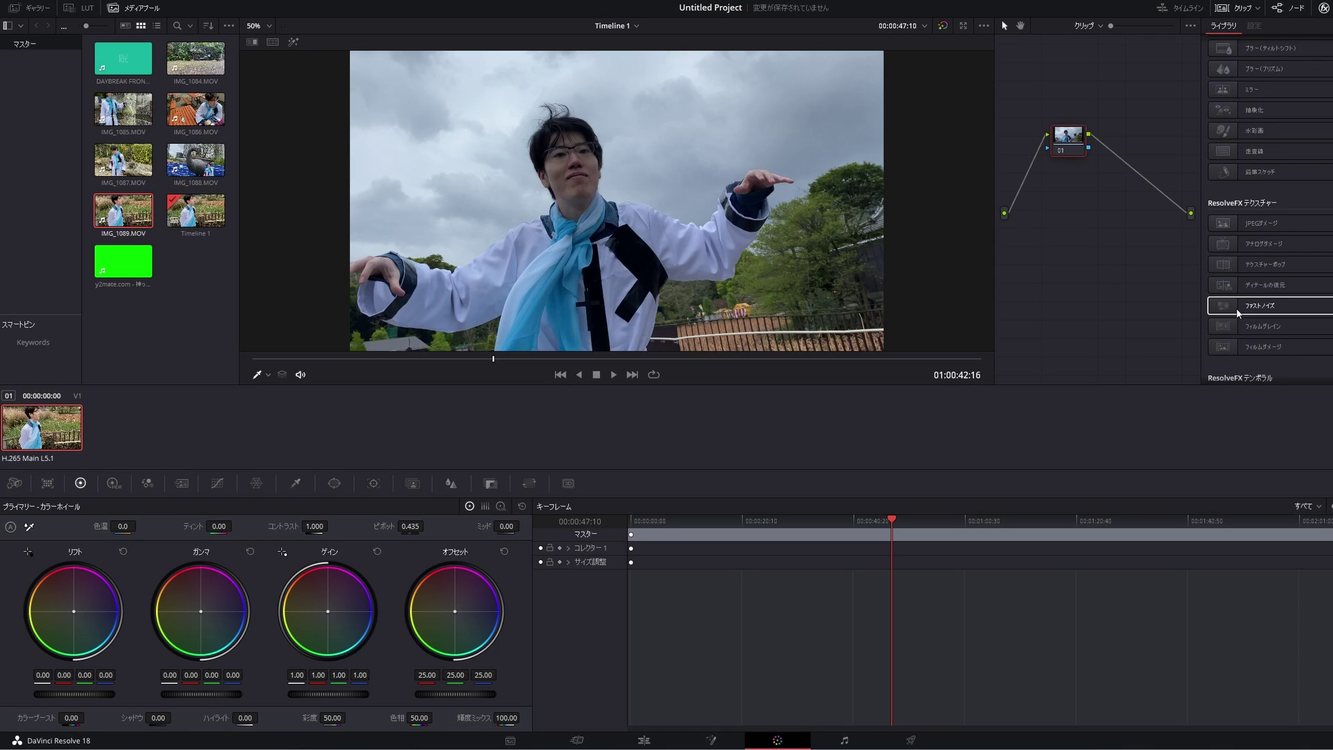
scroll(1238, 313, "down", 8)
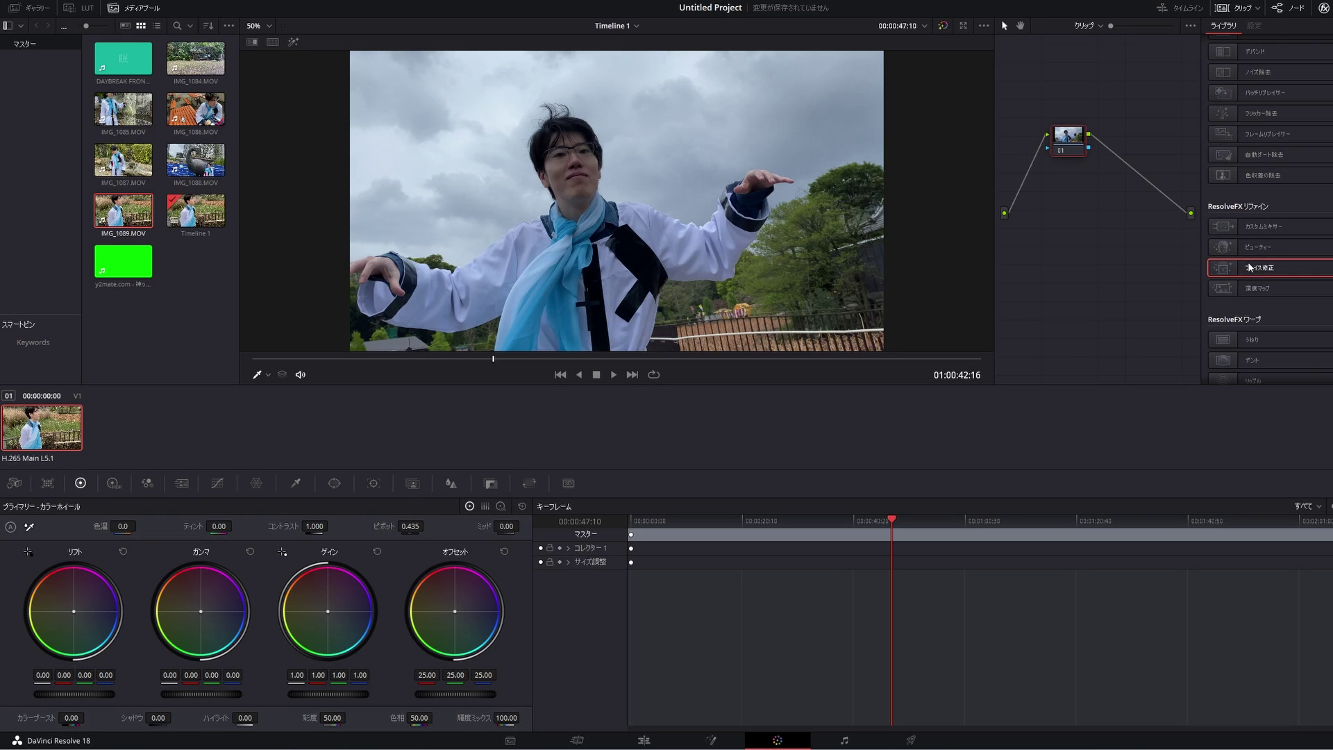
left_click_drag(1232, 270, 1062, 134)
Analyze the face, stop the analysis at 01:00:48:24, and hide the face-tracking overlay
left_click(1298, 60)
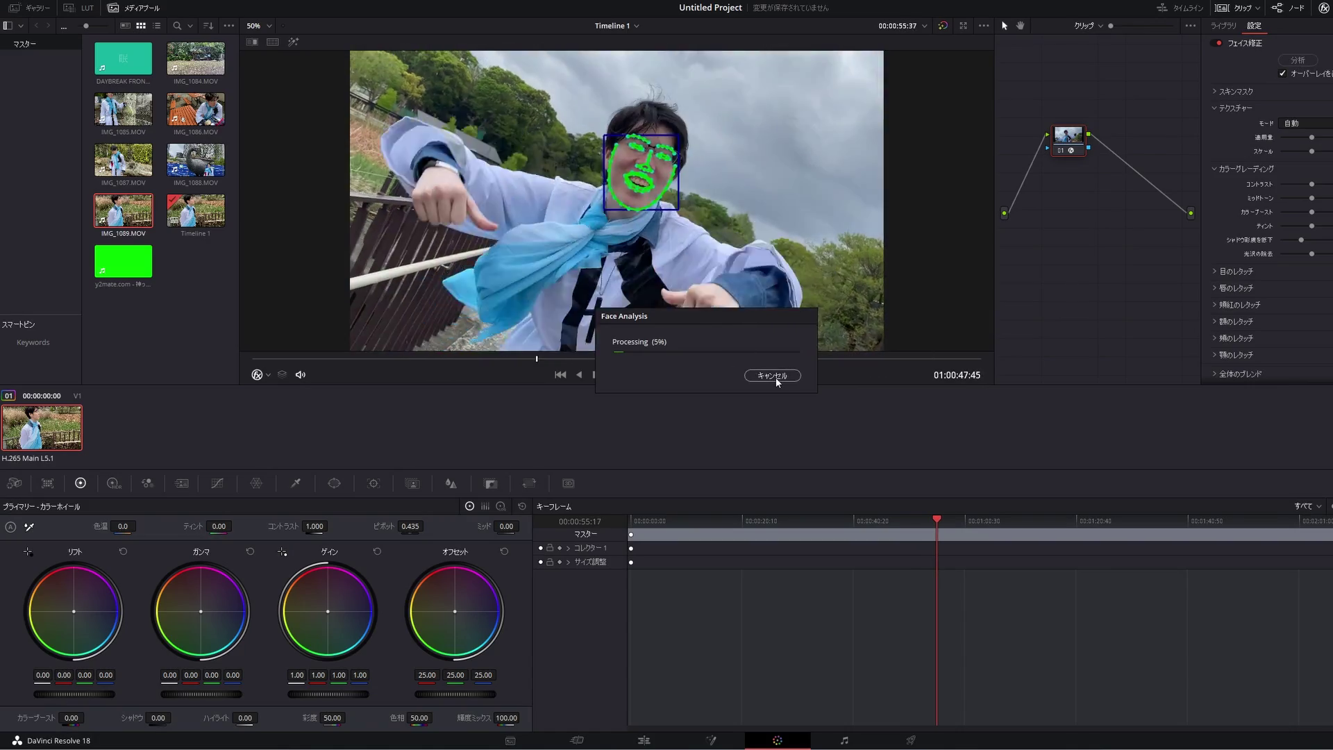
left_click(775, 375)
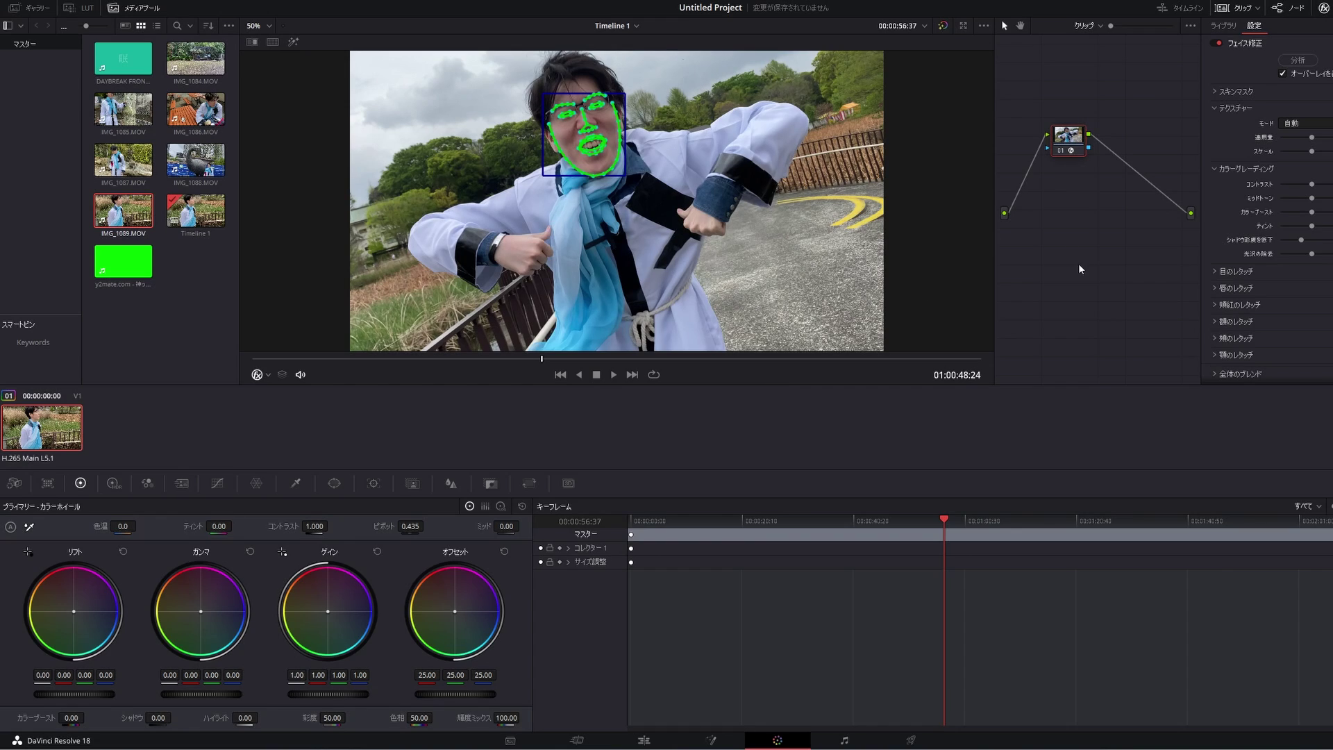
scroll(656, 165, "down", 1)
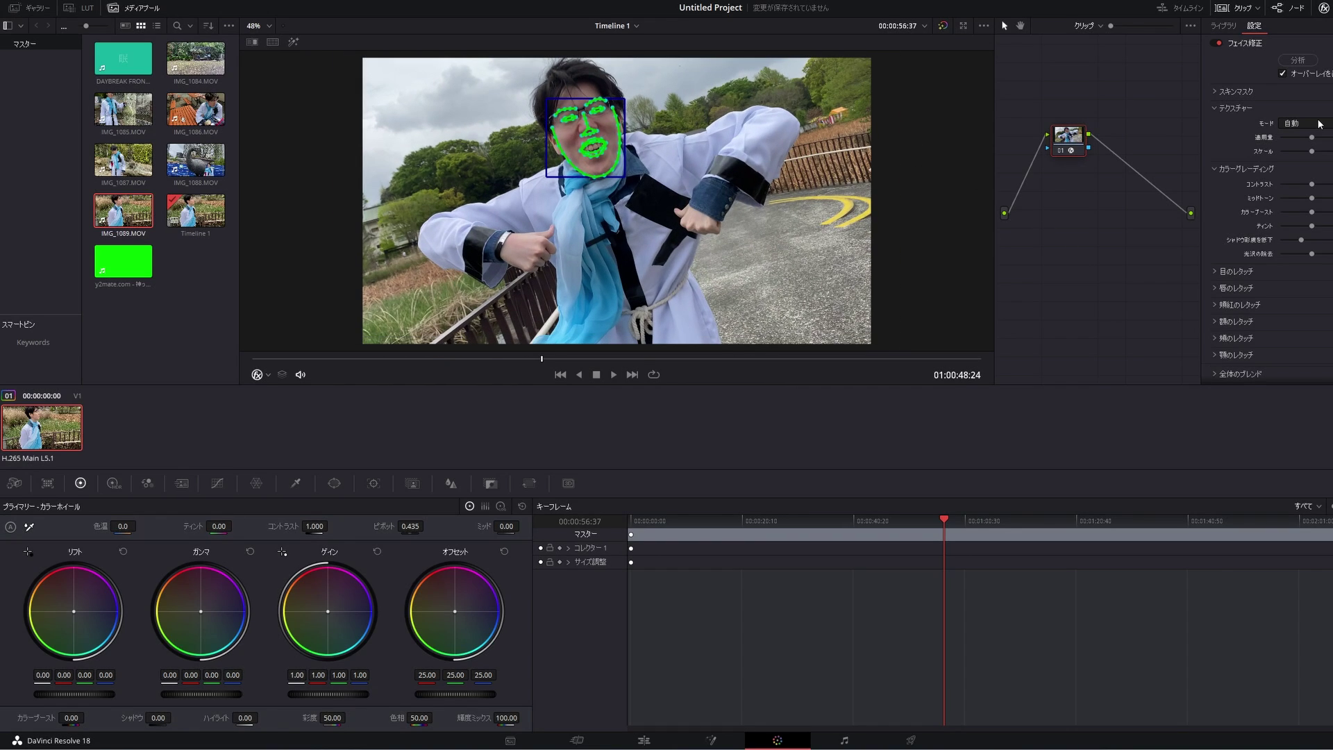
left_click(1303, 74)
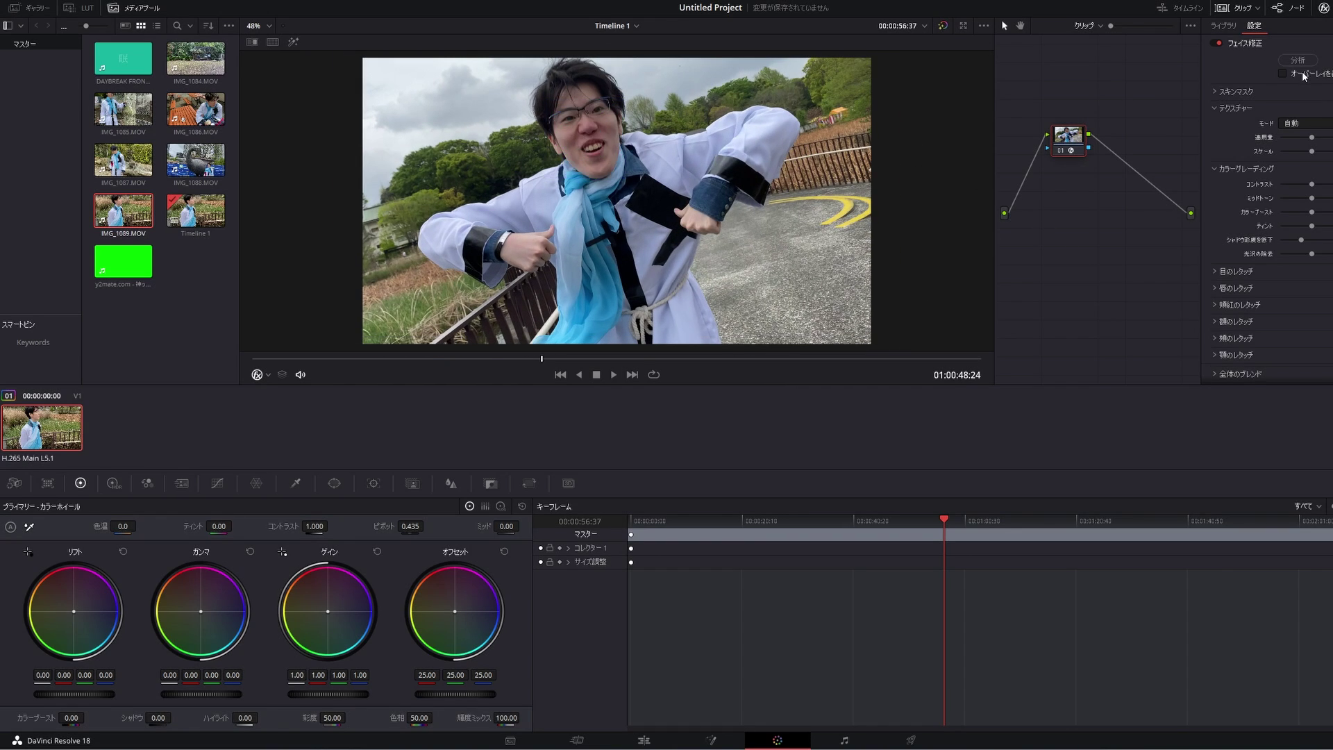
Raise the Face Refinement's texture and contrast amounts, and strengthen its eye retouch, including eye light and eye-bag removal
mouse_move(1311, 137)
left_mouse_down()
mouse_move(1332, 139)
mouse_move(1326, 150)
left_mouse_up()
left_click_drag(1311, 184, 1331, 186)
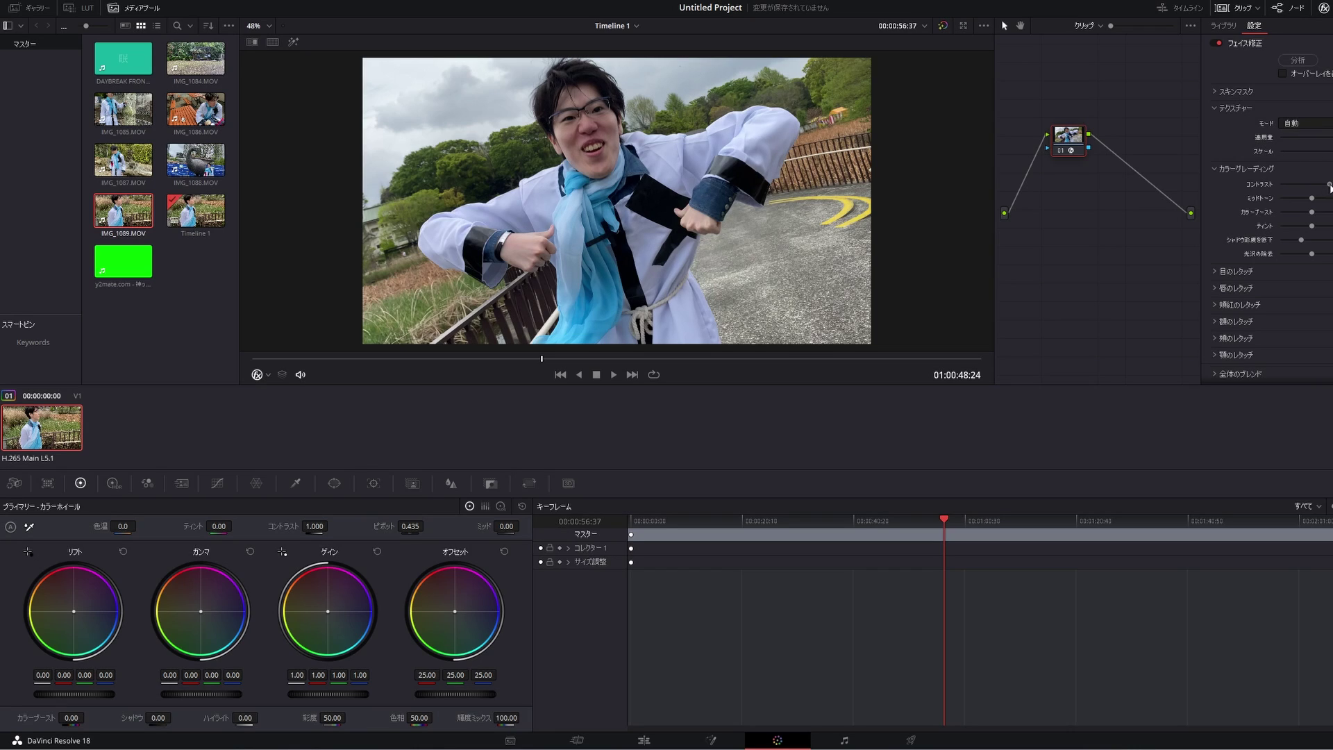
left_click(1221, 272)
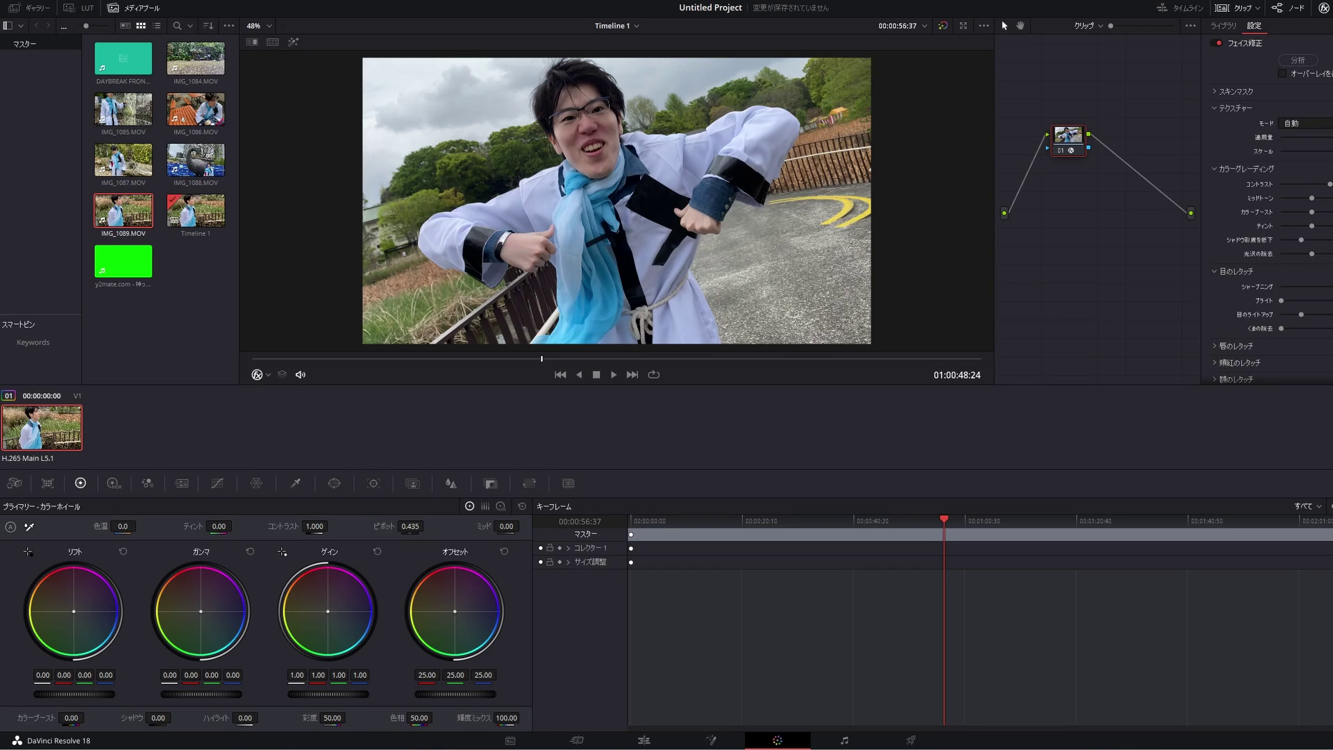
left_click(1329, 316)
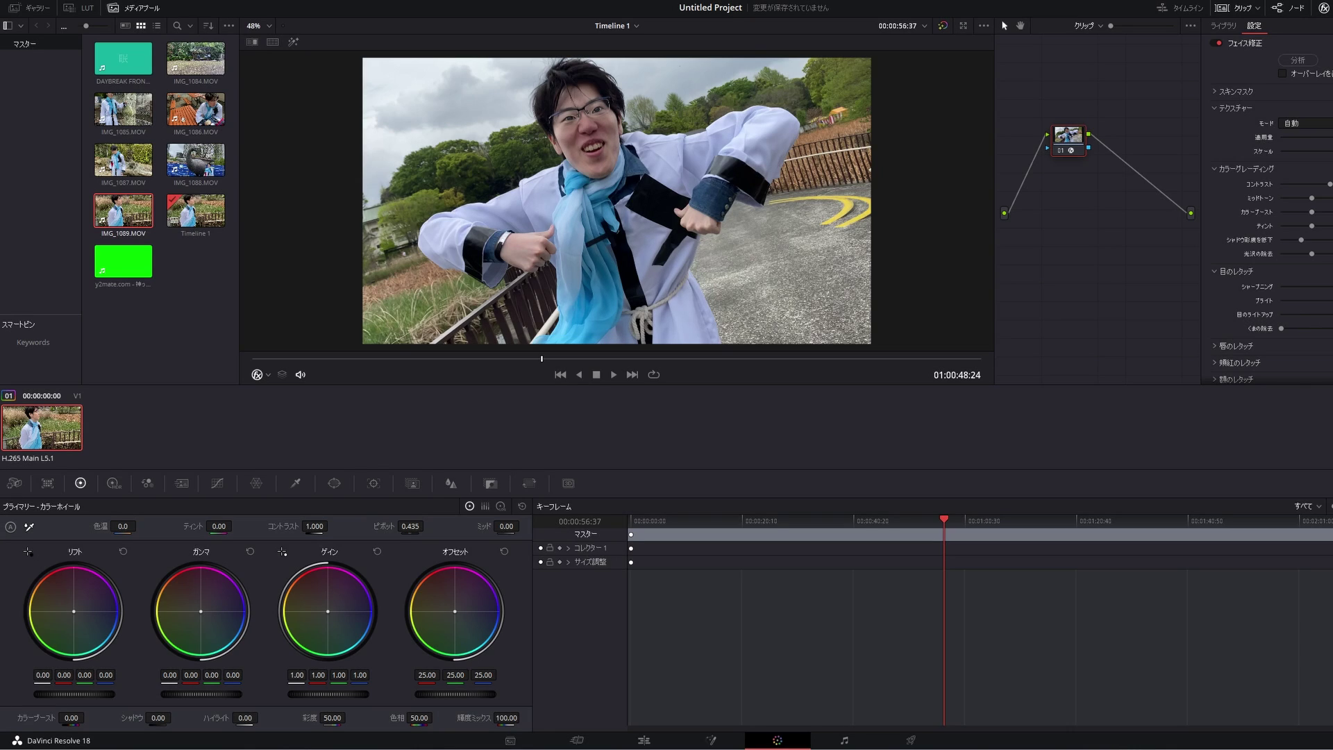
left_click_drag(1281, 329, 1302, 329)
left_click(1223, 274)
Increase the lip retouch's hue, saturation and upper-lip smoothing, and strengthen the blush retouch's saturation
left_click(1214, 289)
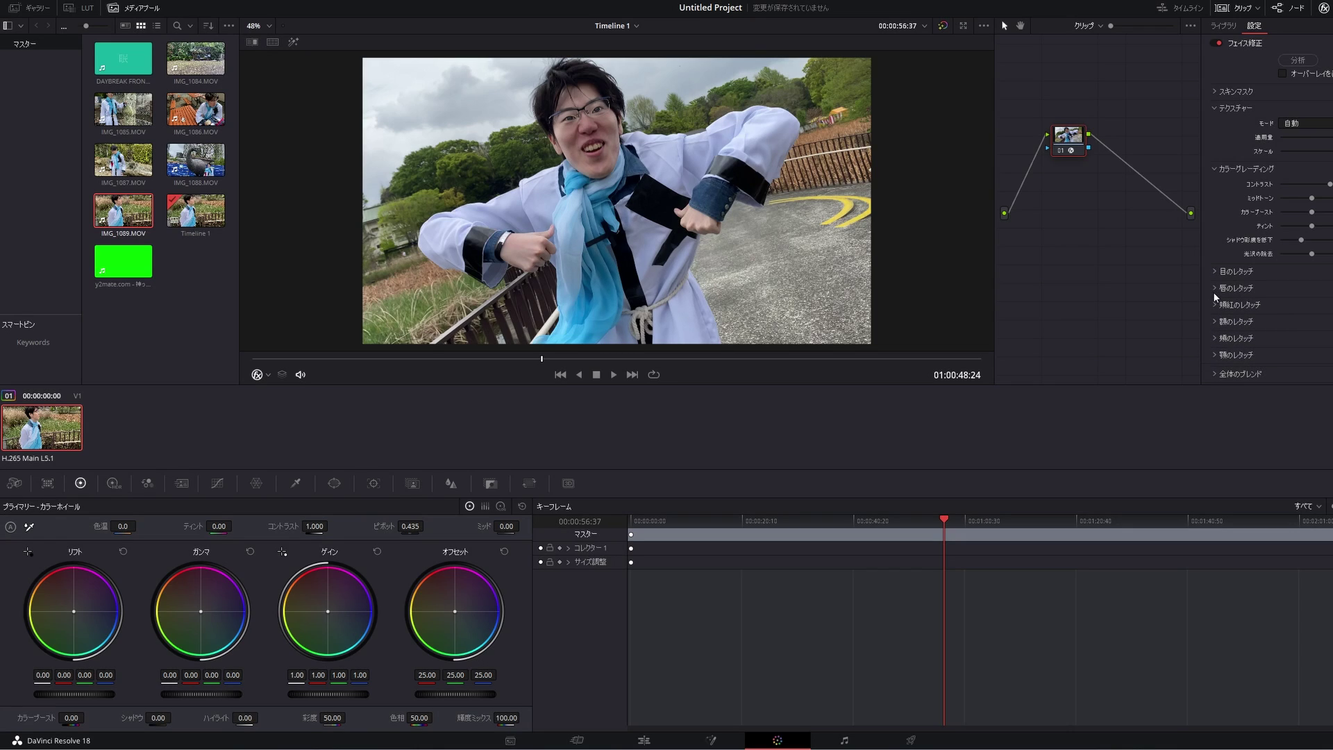
mouse_move(1312, 303)
left_mouse_down()
mouse_move(1329, 303)
mouse_move(1329, 319)
left_mouse_up()
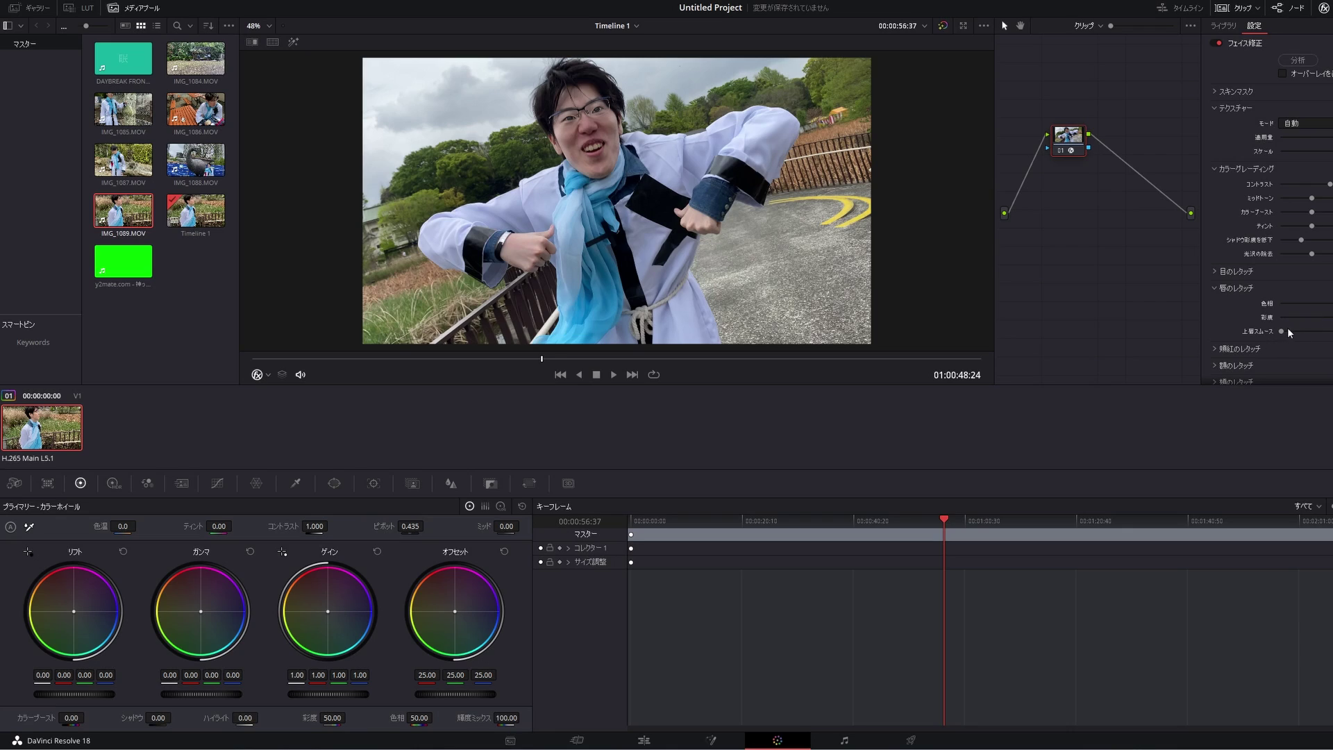
left_click(1214, 348)
scroll(1239, 340, "down", 3)
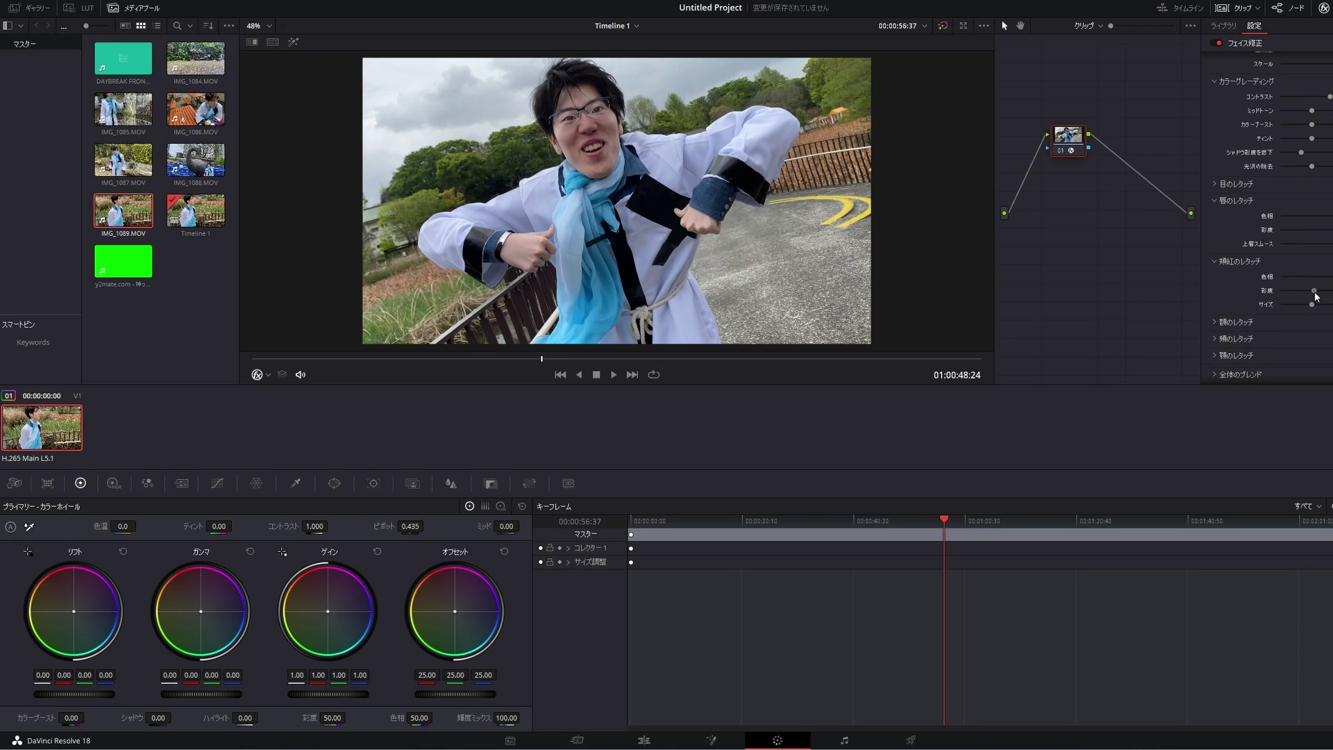
left_click_drag(1311, 290, 1329, 291)
Increase the hue, saturation and smoothing of the Face Refinement's forehead retouch
left_click(1220, 323)
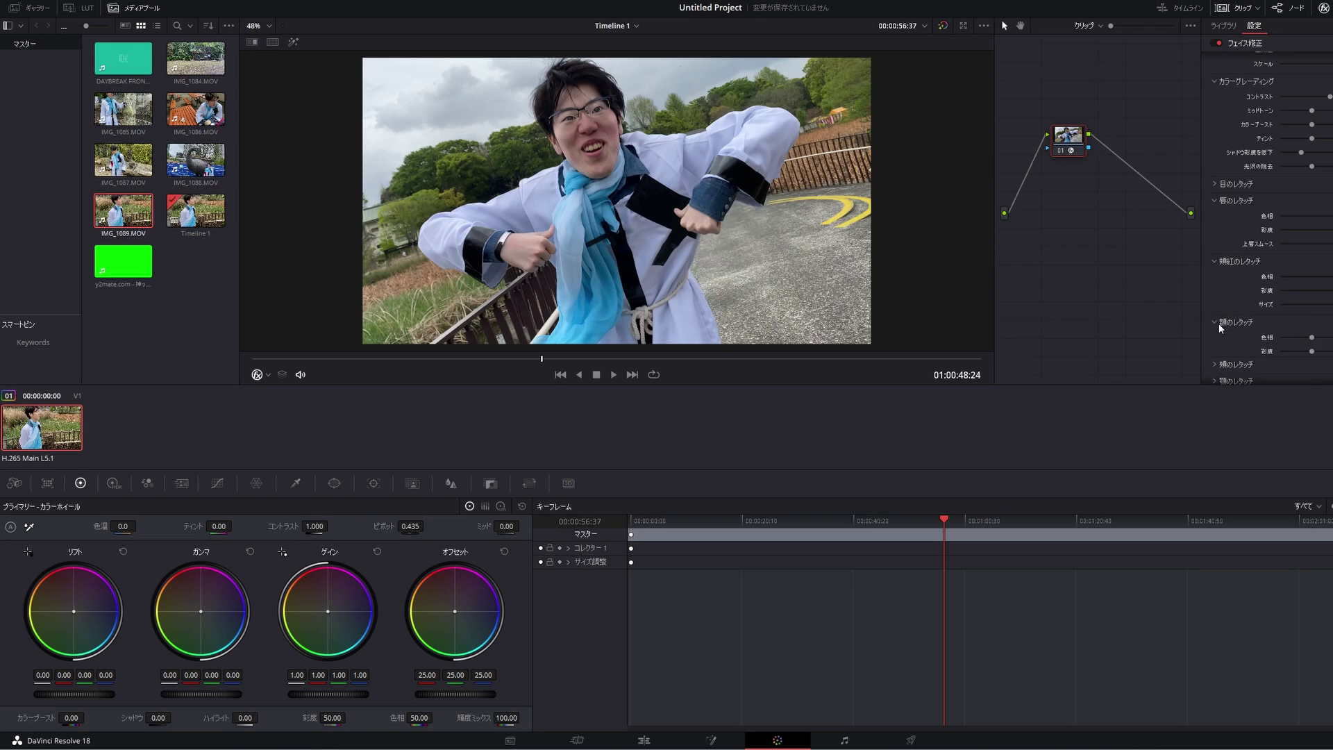
scroll(1235, 323, "down", 2)
left_click_drag(1316, 292, 1331, 321)
Increase the hue and saturation of the cheek and chin retouches, and expand the overall blend settings
left_click(1253, 339)
scroll(1253, 339, "down", 2)
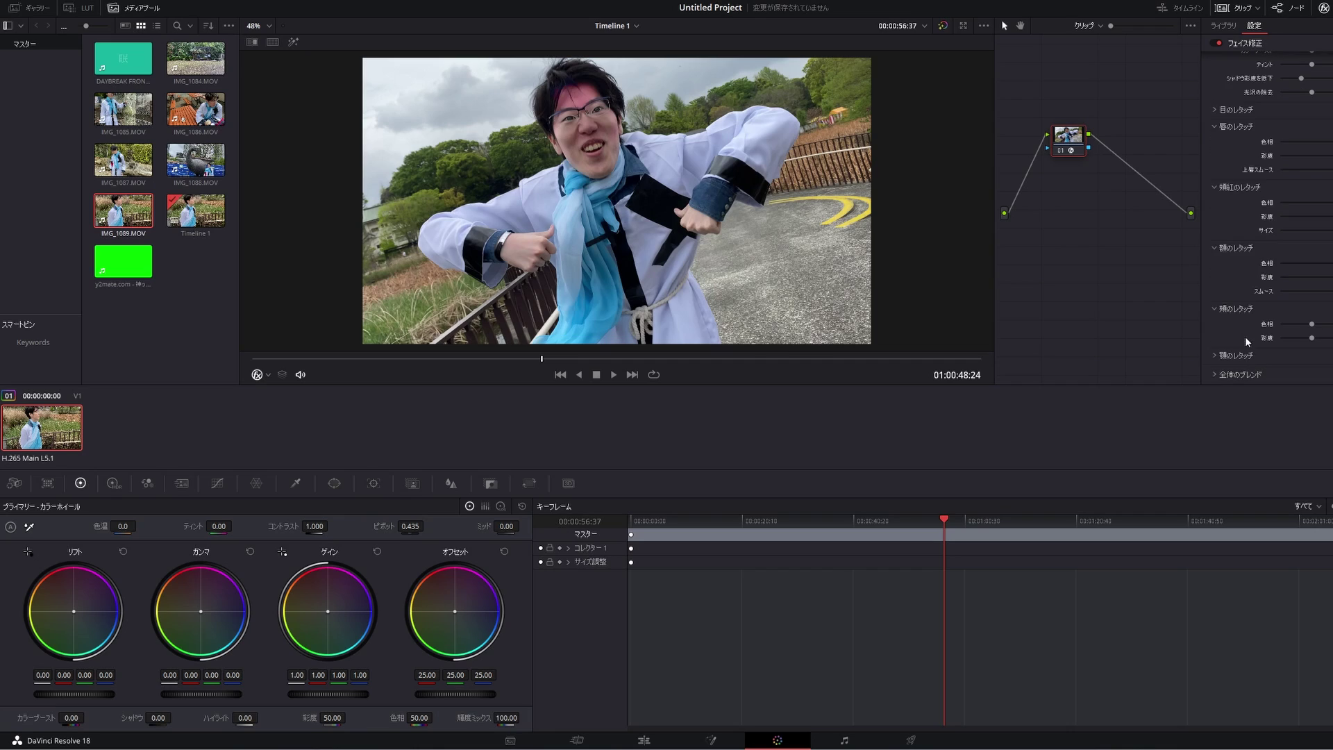
mouse_move(1314, 338)
left_mouse_down()
mouse_move(1331, 338)
mouse_move(1330, 369)
mouse_move(1325, 356)
left_mouse_up()
scroll(1331, 369, "down", 2)
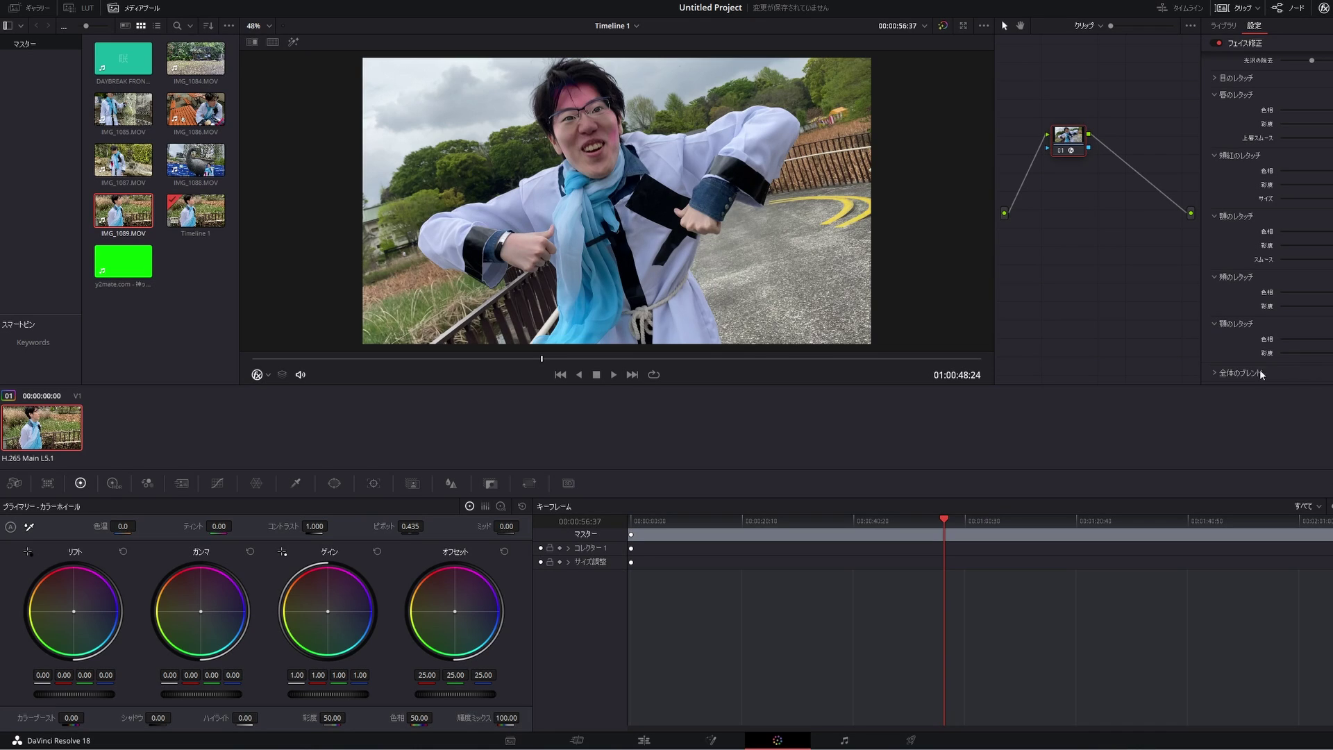
scroll(1269, 366, "down", 1)
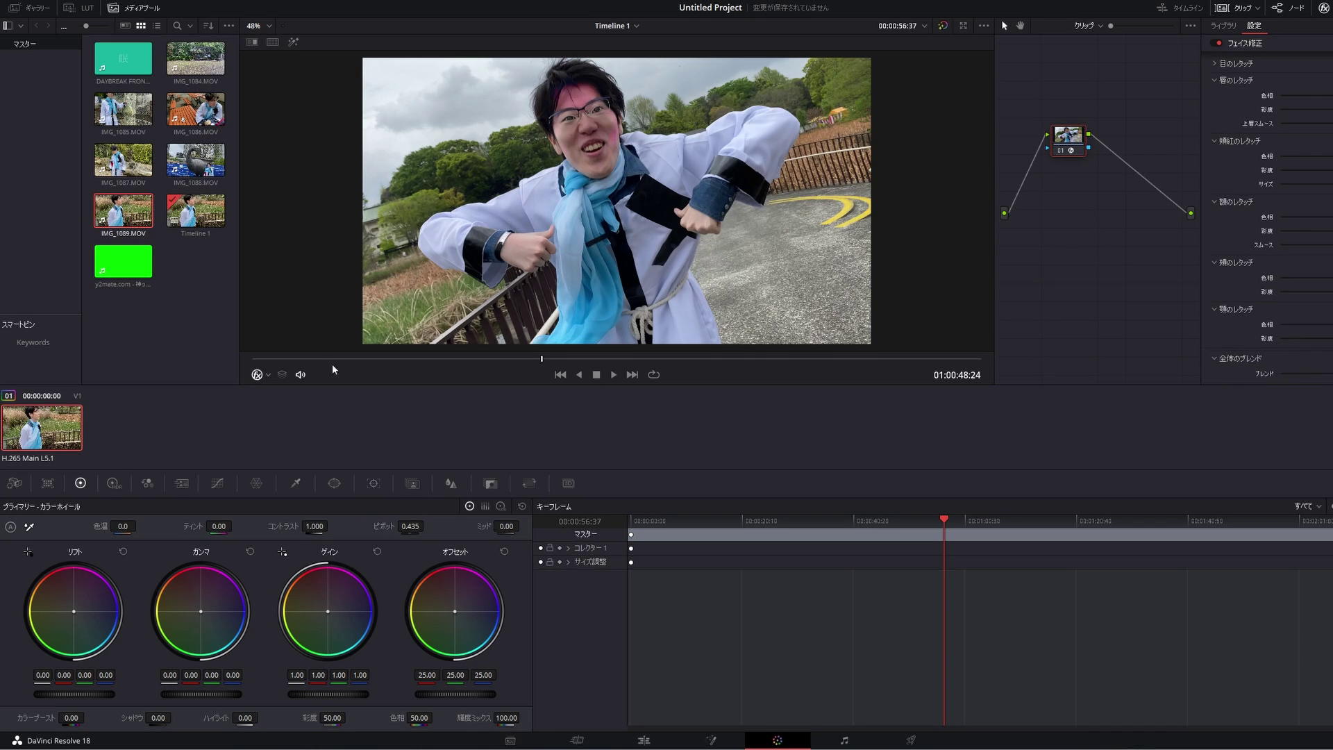
Return to the Edit page and place the green-screen y2mate.com clip on video track 2, starting at 01:00:46:47
left_click(643, 740)
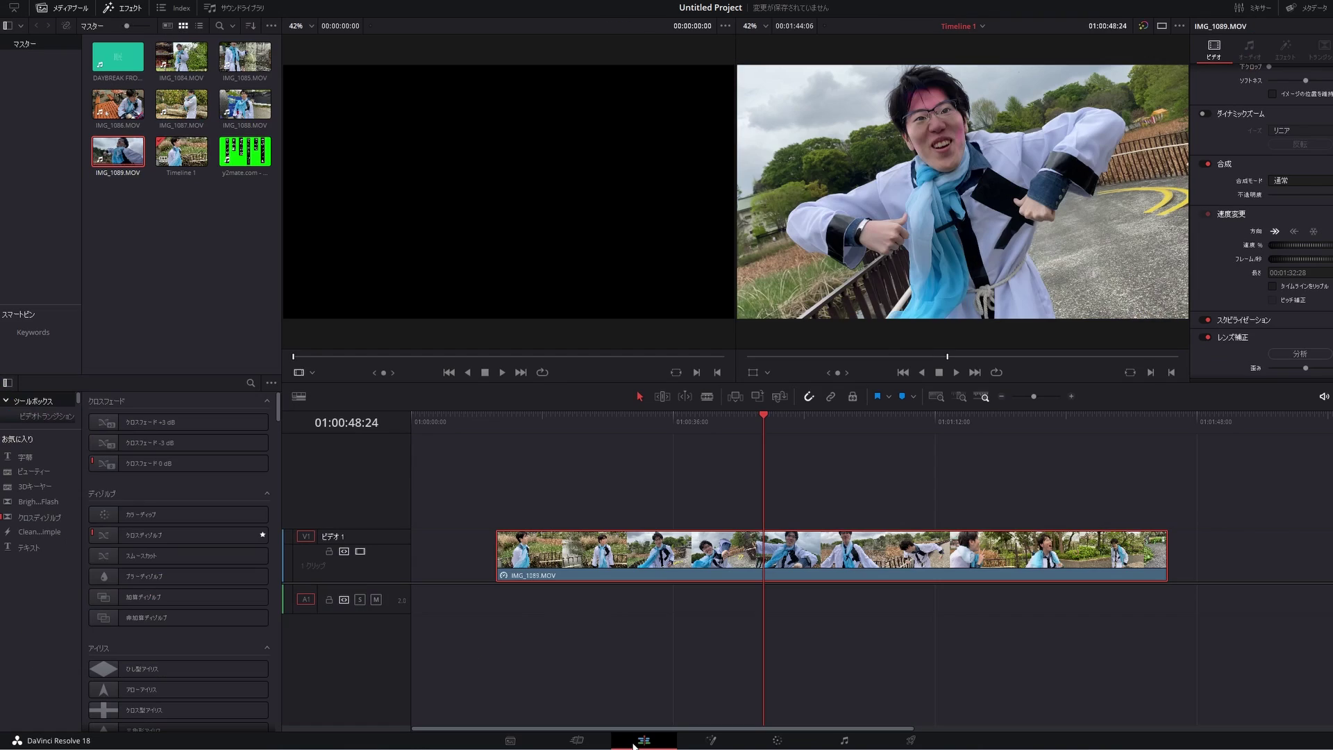
mouse_move(758, 417)
left_mouse_down()
mouse_move(777, 418)
mouse_move(751, 422)
left_mouse_up()
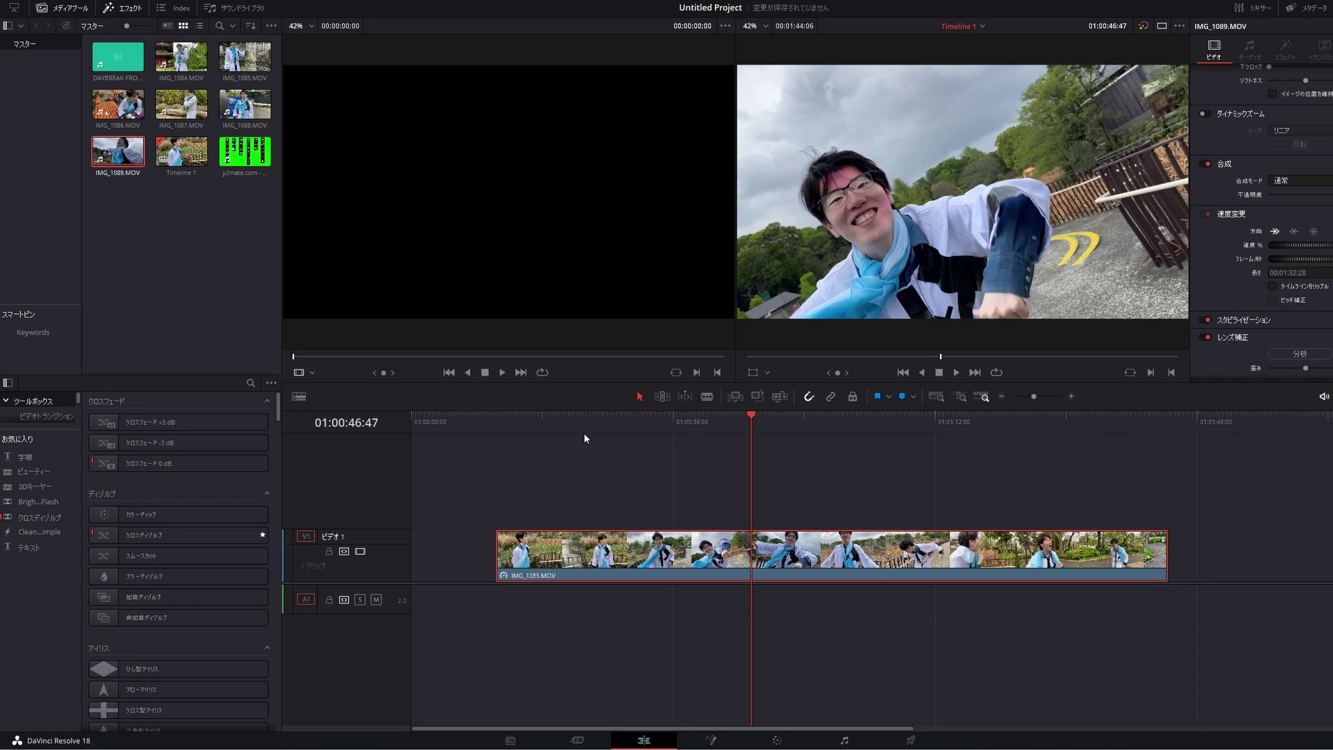
left_click_drag(244, 154, 754, 642)
left_click_drag(761, 422, 735, 438)
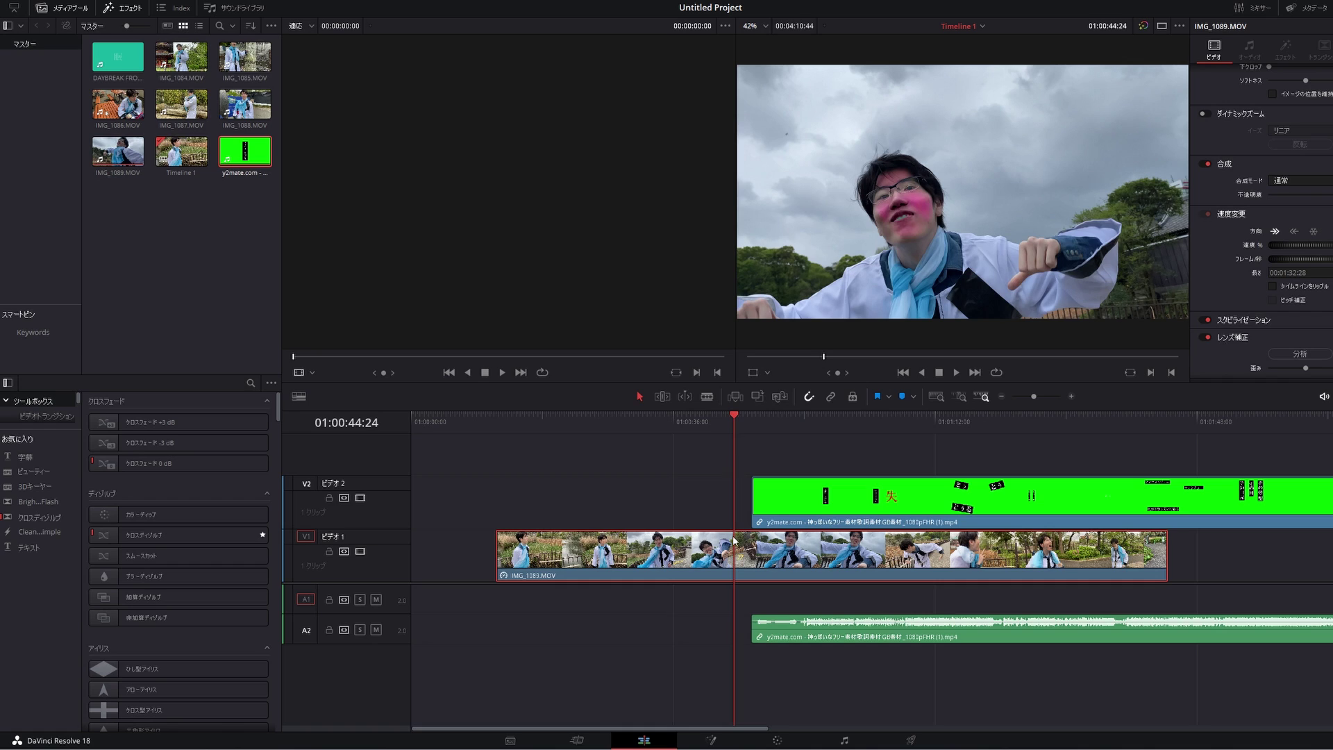
Delete the green-screen clip's audio from audio track 2, keeping its video
left_click(820, 637)
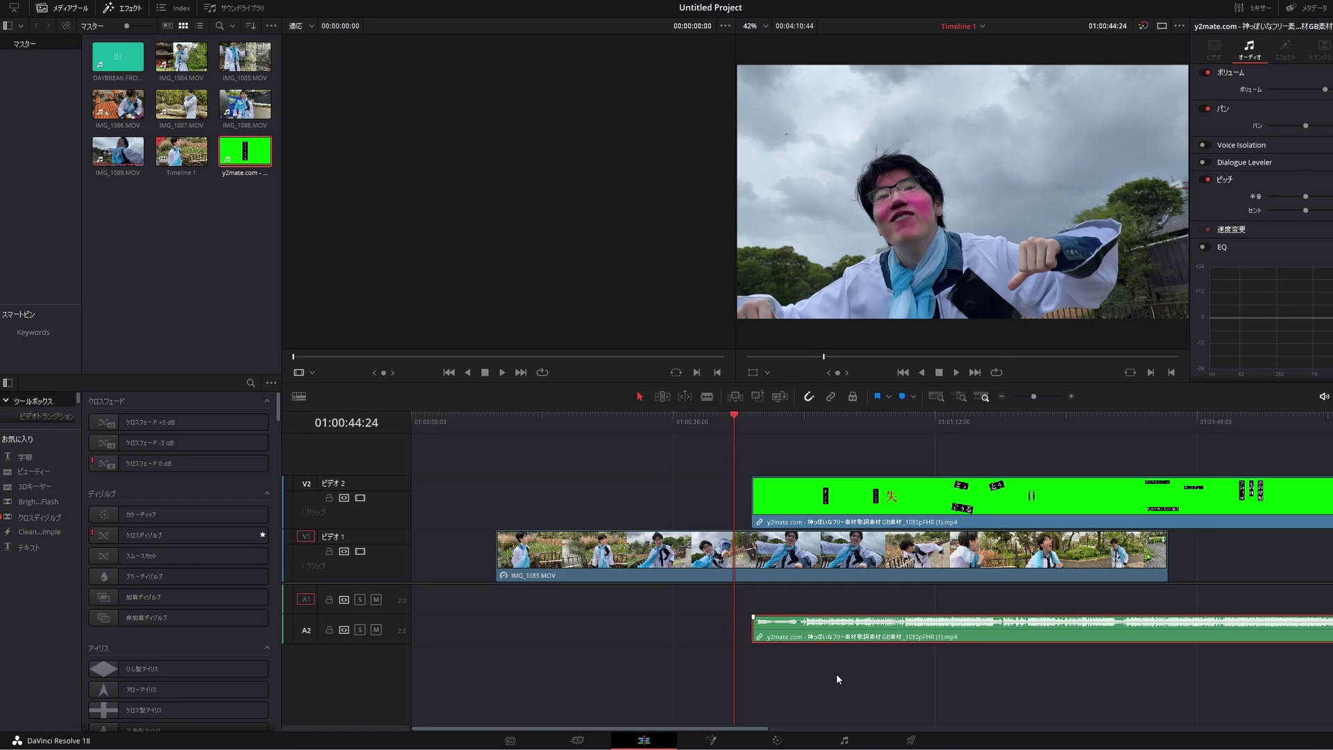
left_click(830, 639)
key("Delete")
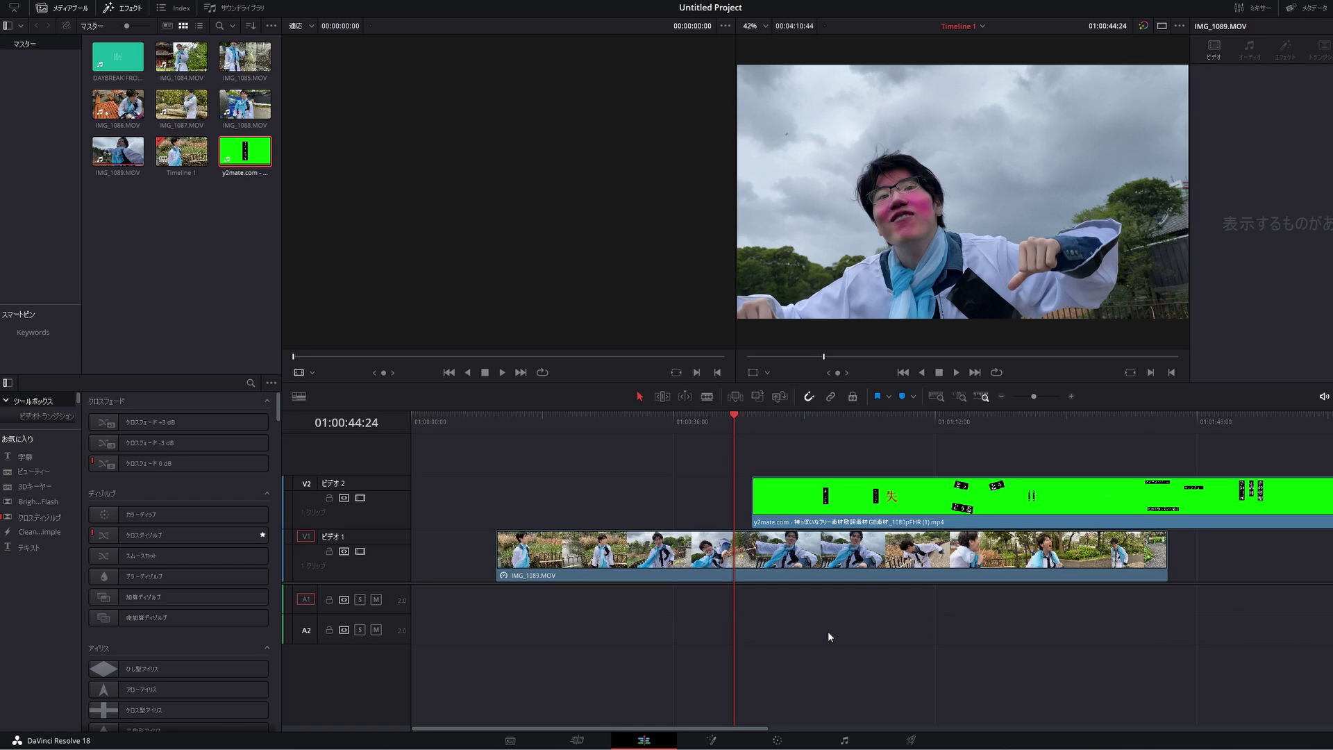
Move the green-screen clip to start at about 01:00:32, and save the project with the playhead at 01:00:42:11
left_click_drag(812, 498, 708, 511)
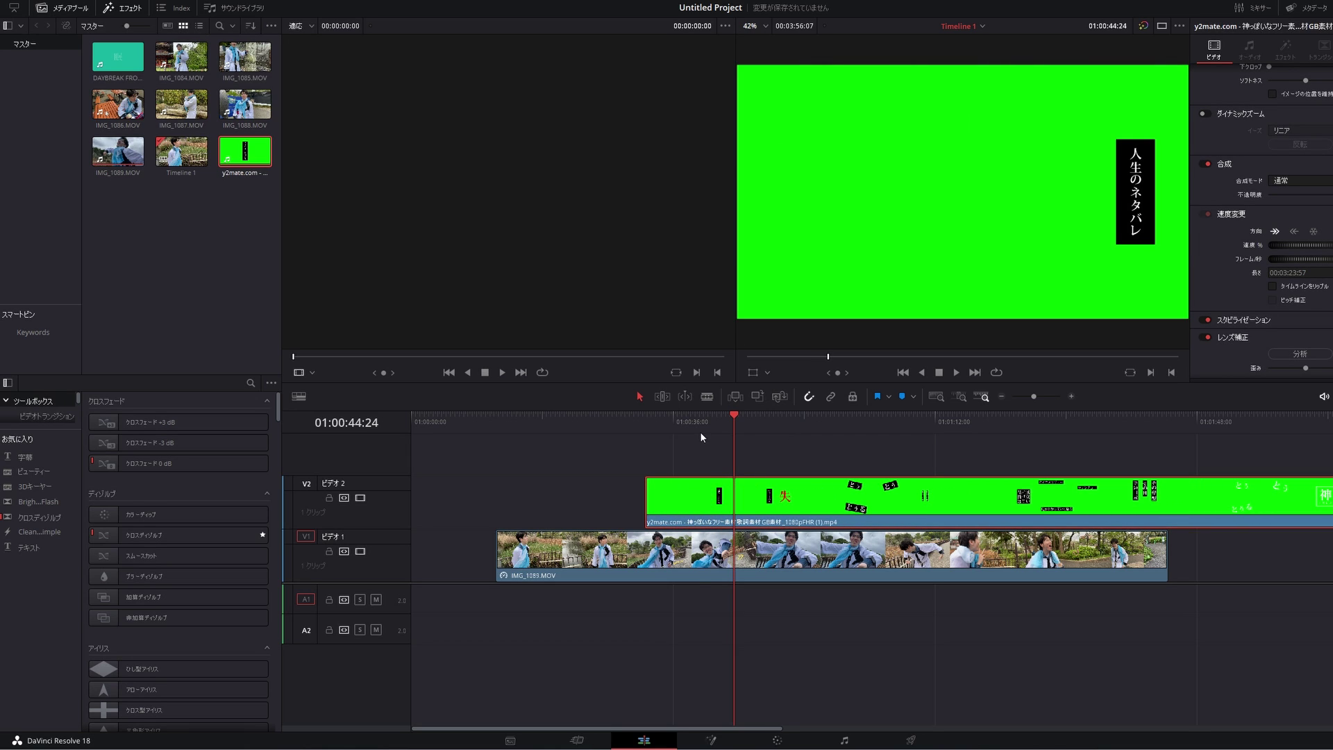
left_click_drag(701, 424, 718, 419)
key("ctrl+s")
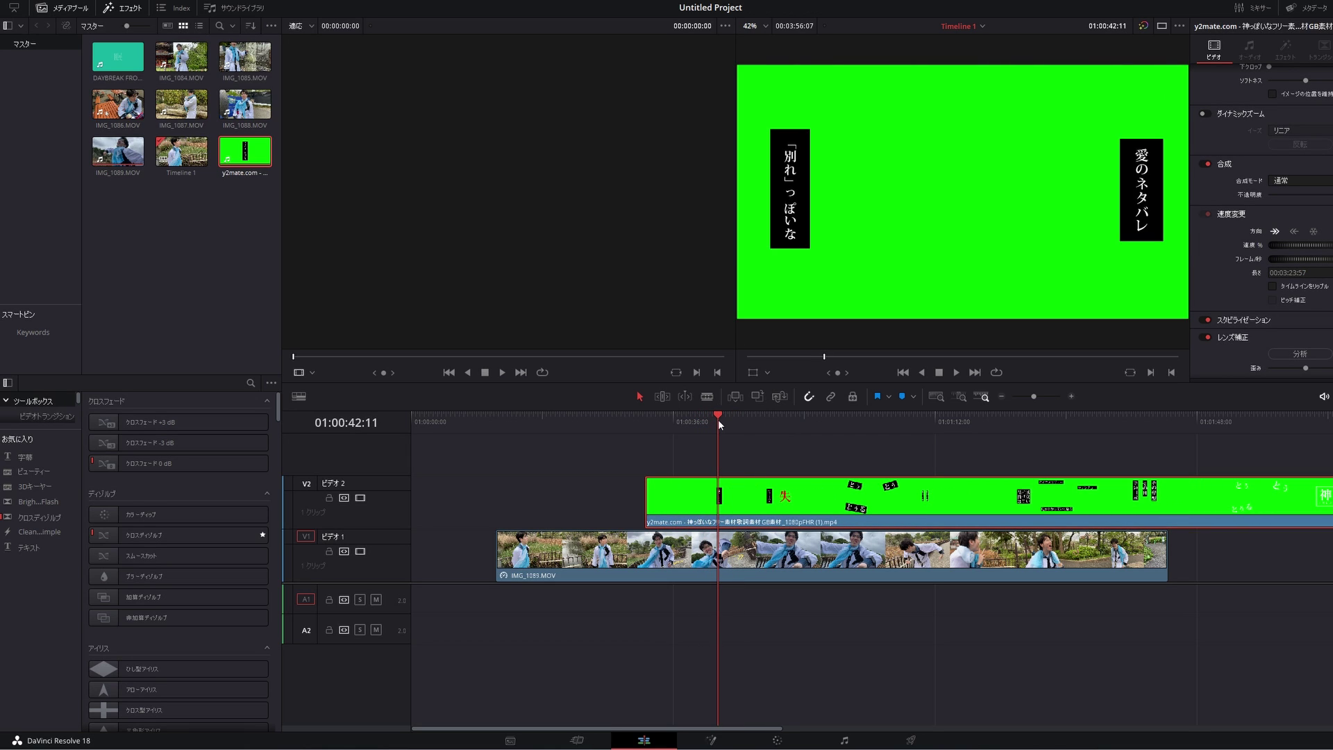
Review the green-screen clip's transform, crop, composite, speed change and retime settings
left_click_drag(629, 446, 715, 497)
scroll(1280, 142, "up", 5)
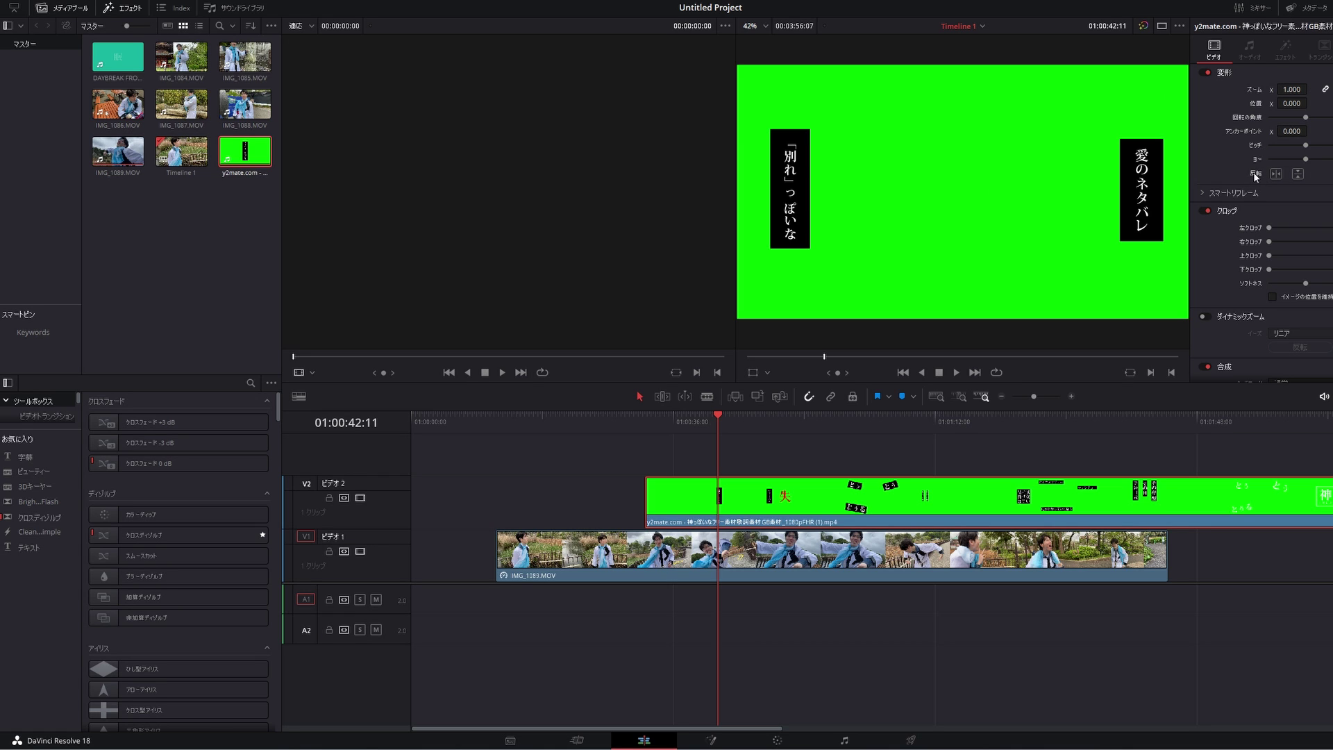
scroll(1252, 173, "down", 5)
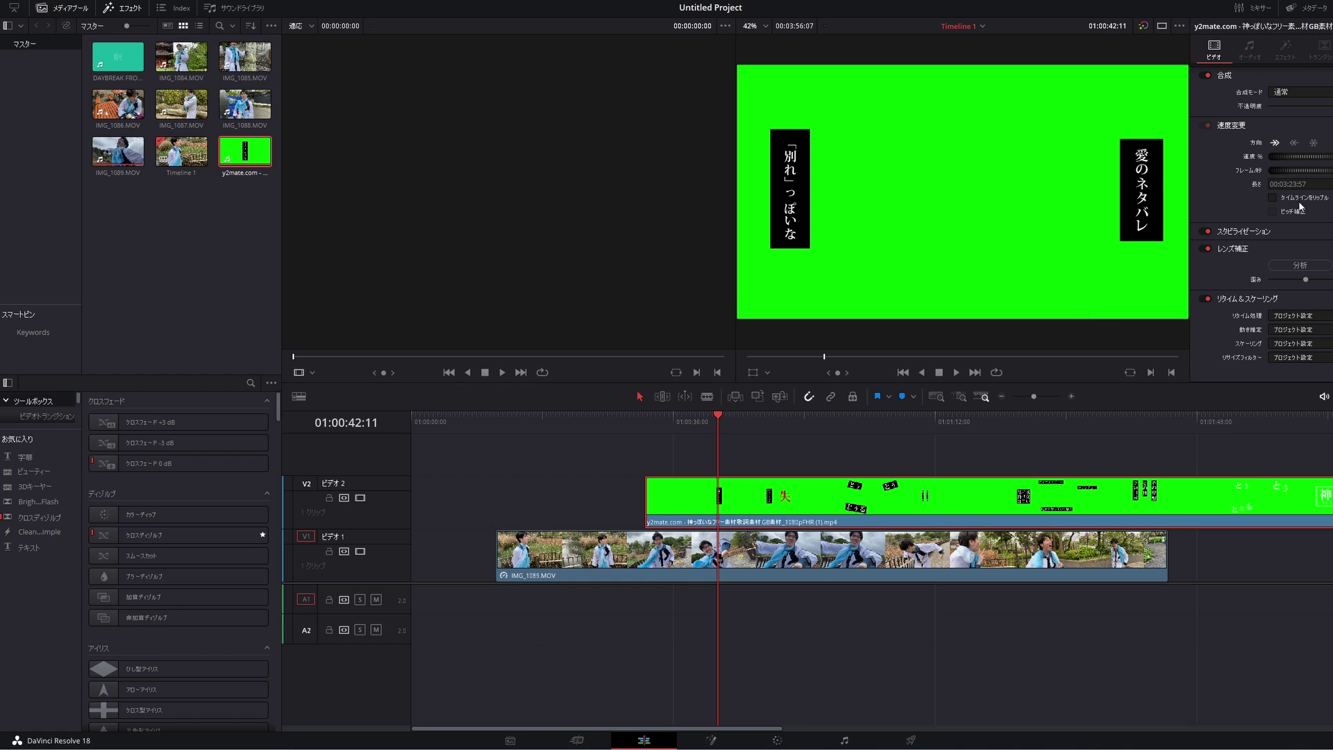
scroll(1221, 295, "up", 4)
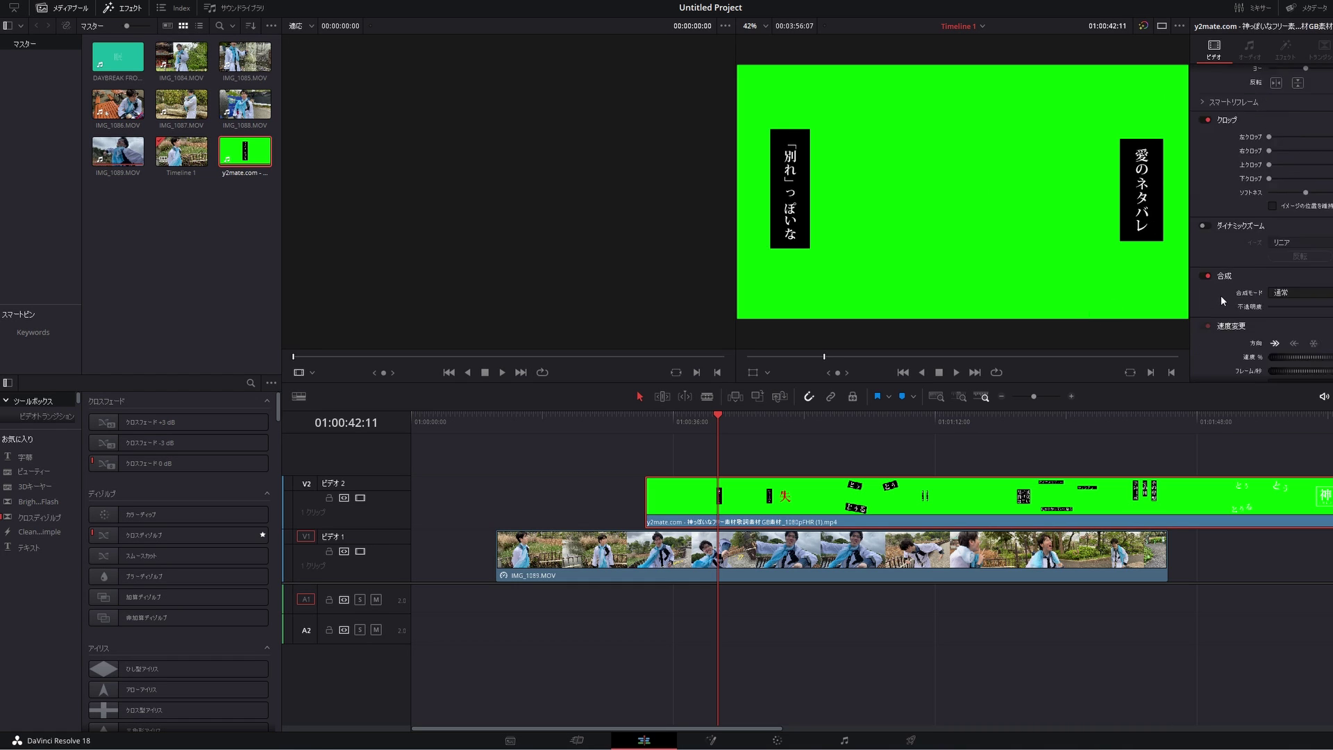
scroll(1221, 294, "up", 3)
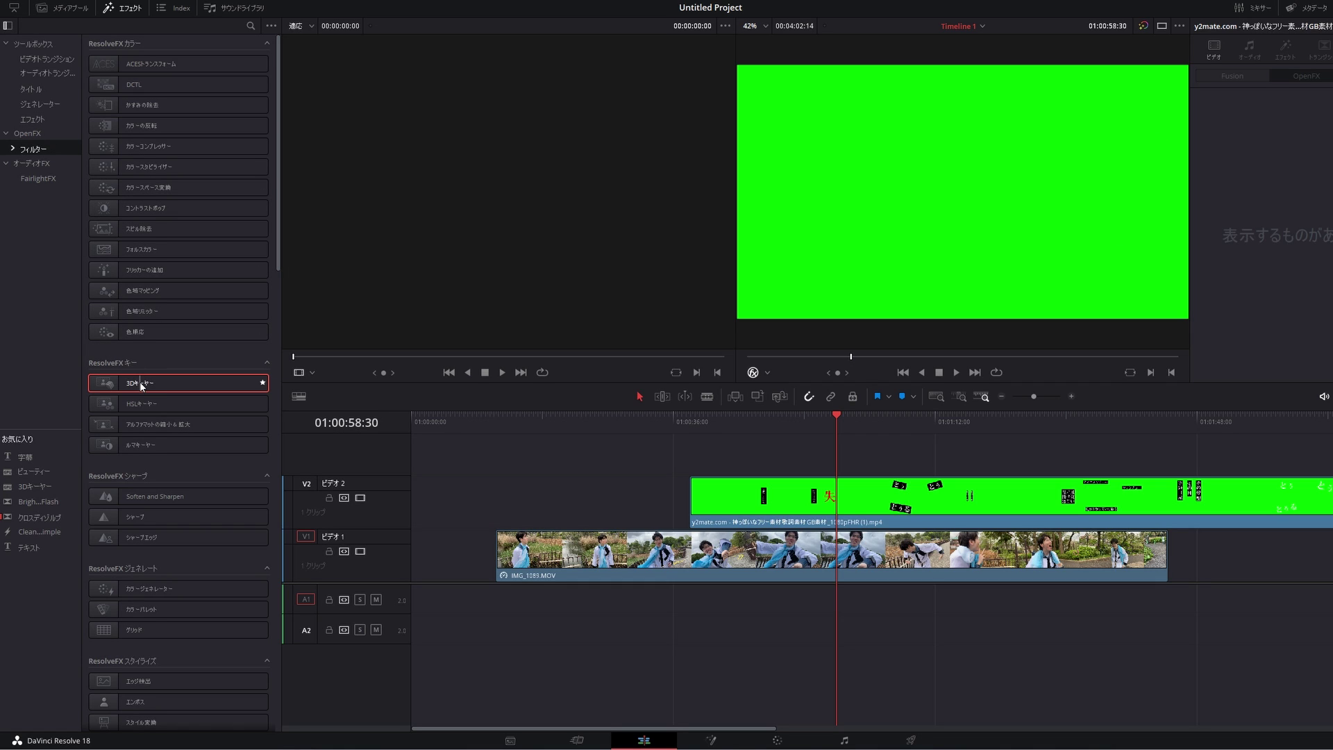
Apply the 3D Keyer (3Dキーヤー) to the green-screen clip, use the OpenFX overlay to key out its green background, and preview the result
left_click_drag(140, 381, 723, 496)
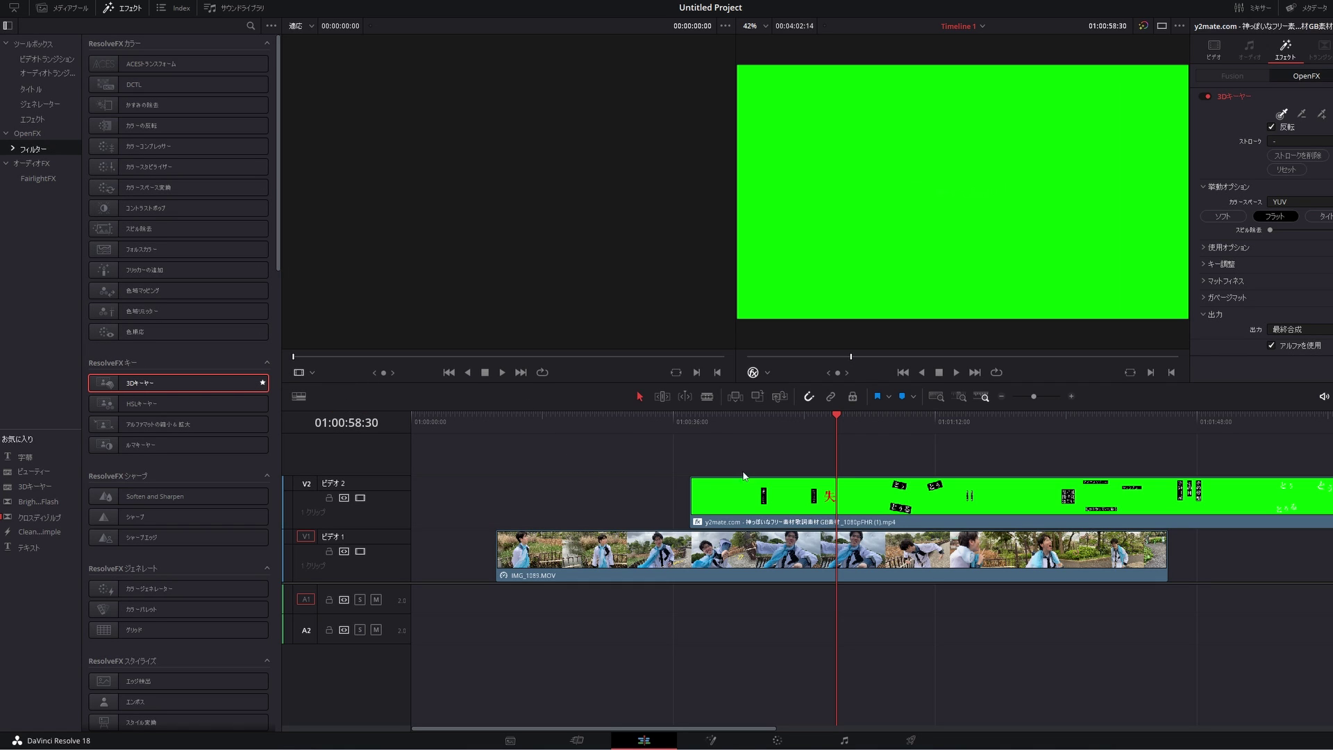
left_click(767, 372)
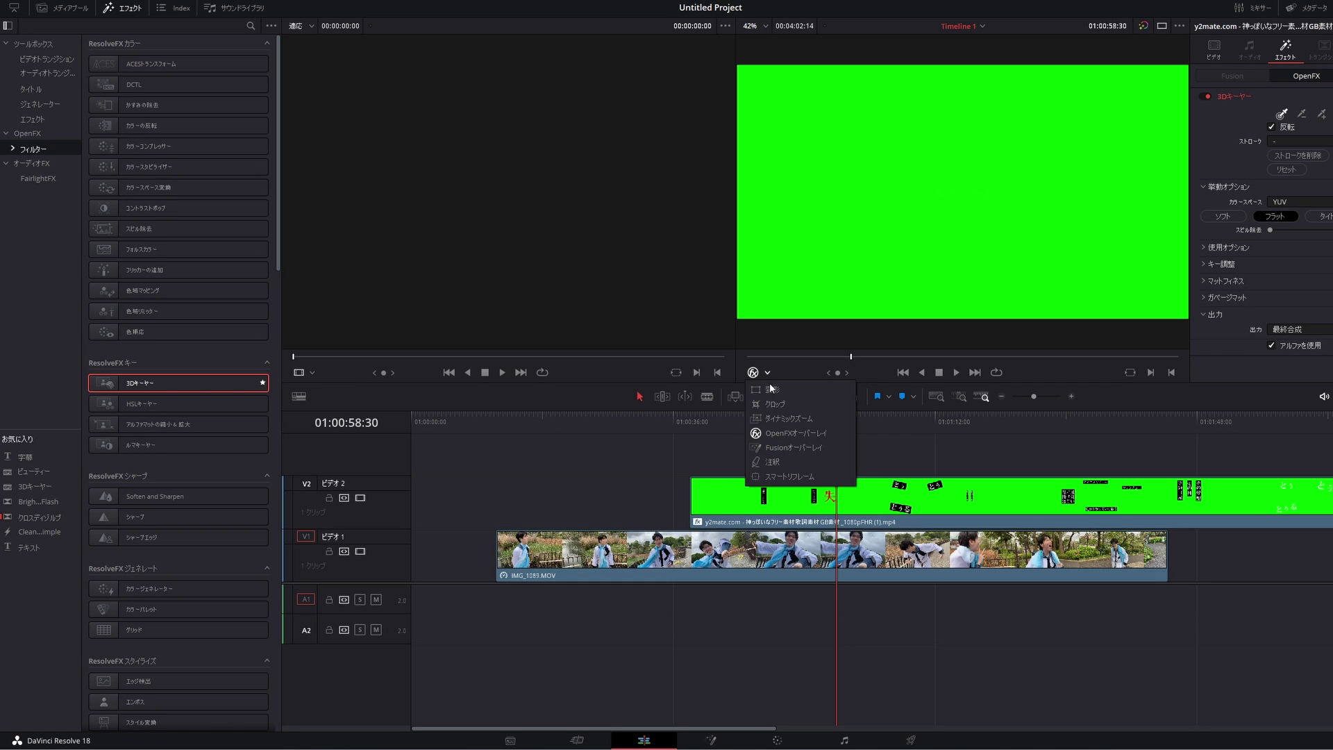
left_click(803, 434)
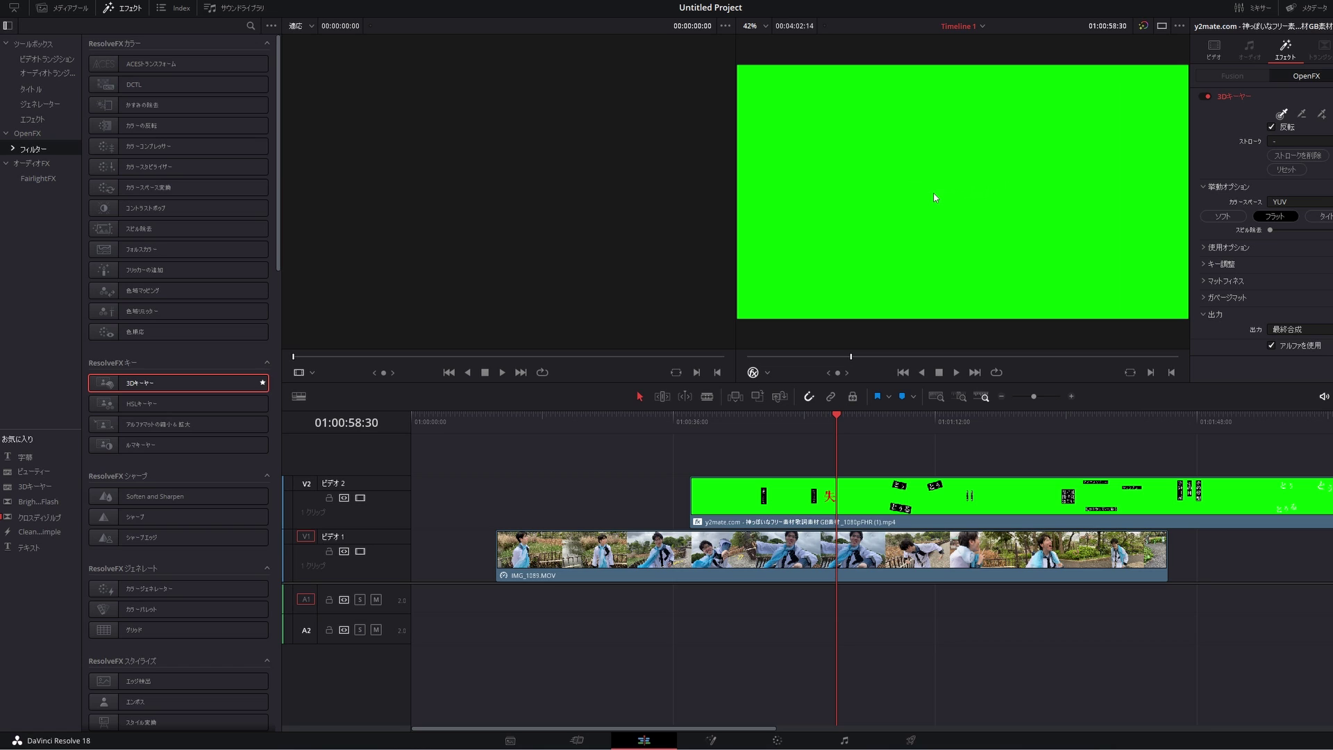
left_click(958, 117)
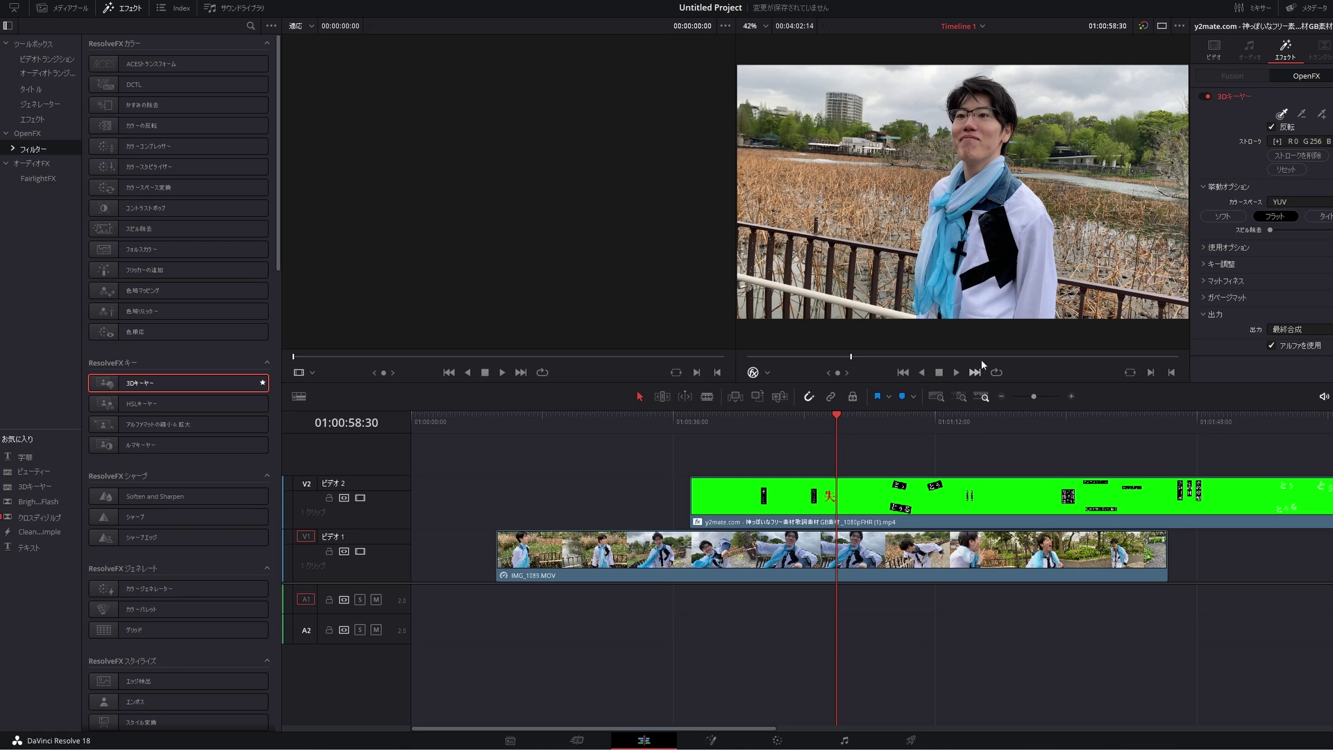
left_click(878, 418)
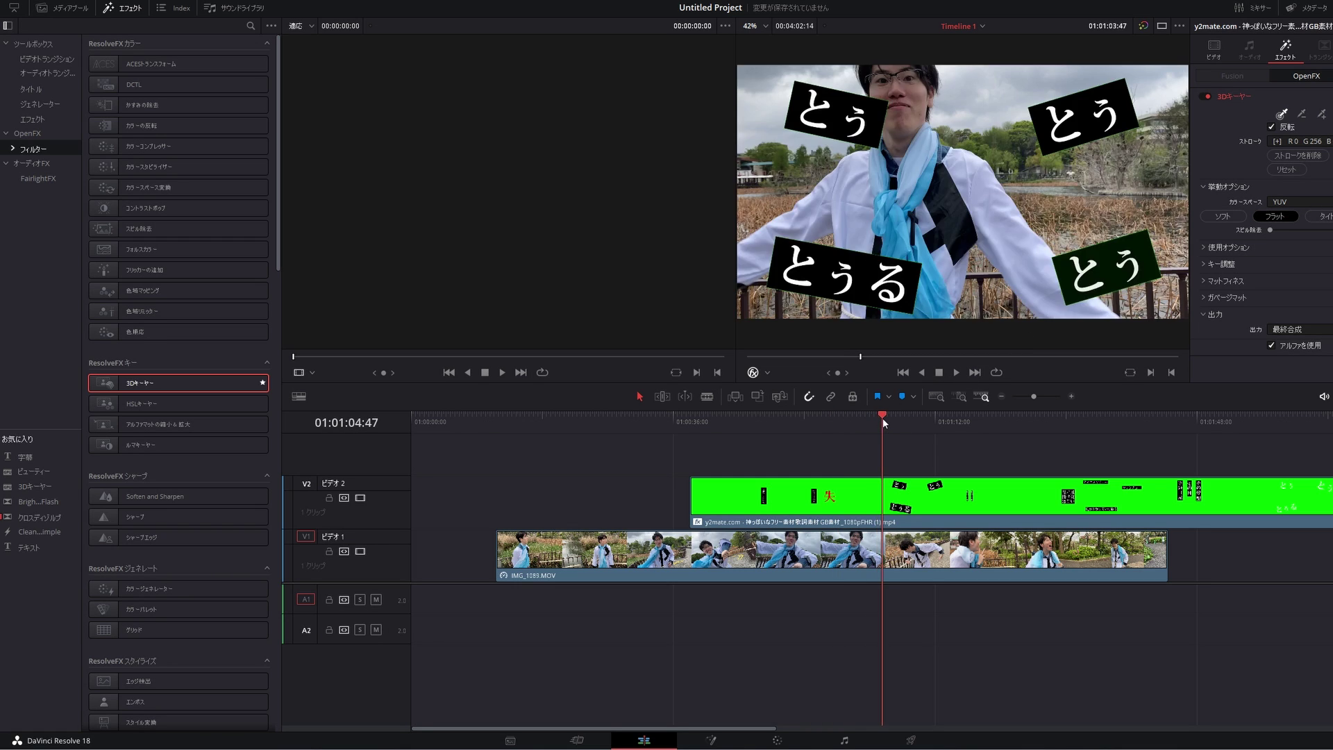
key("space")
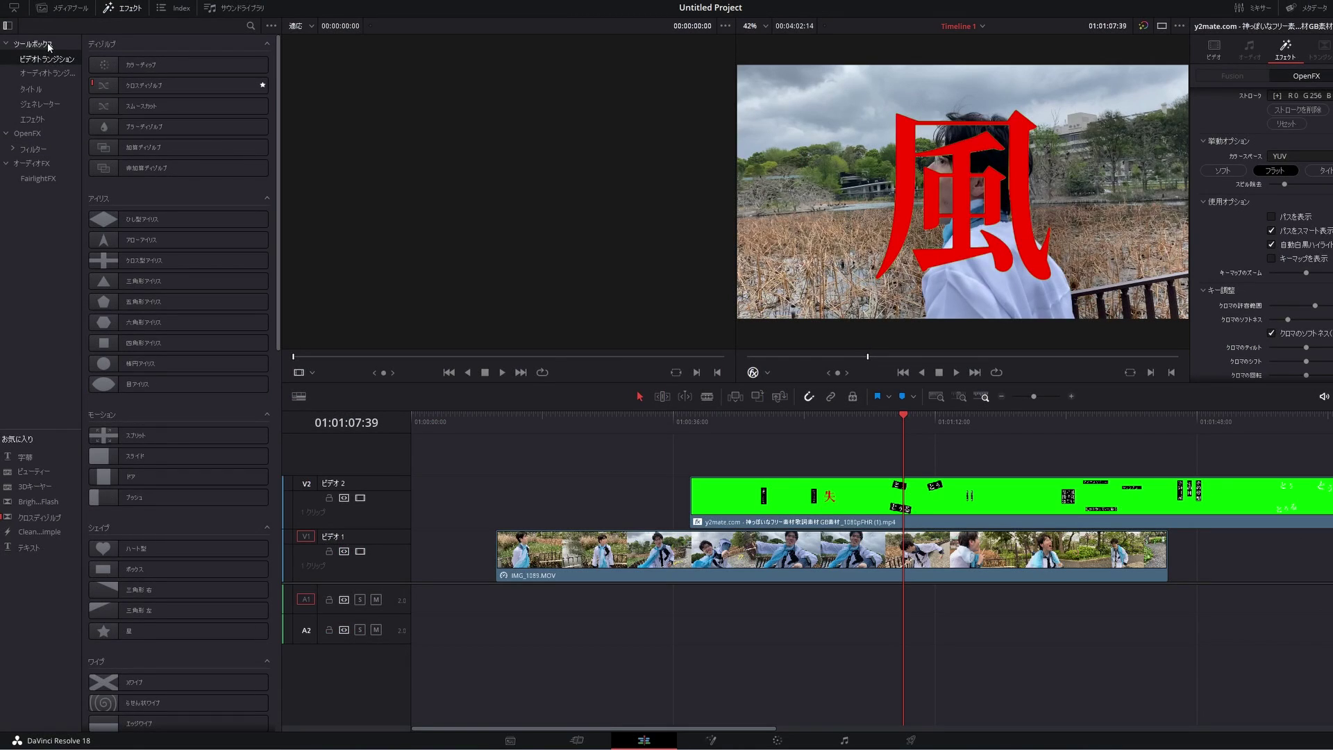
Add the DAYBREAK FRONTLINE clip on a new video track above video track 2 at about 01:00:41, and delete its audio
left_click(31, 43)
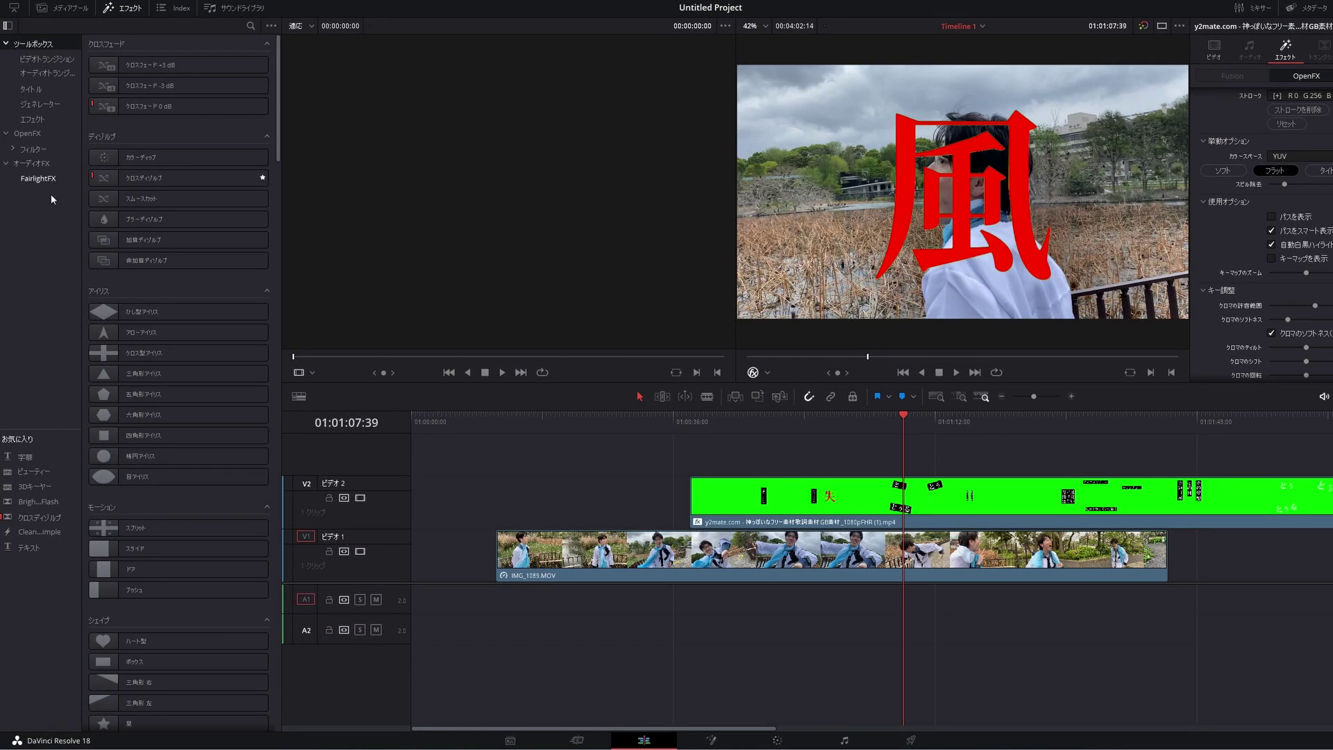
left_click(41, 7)
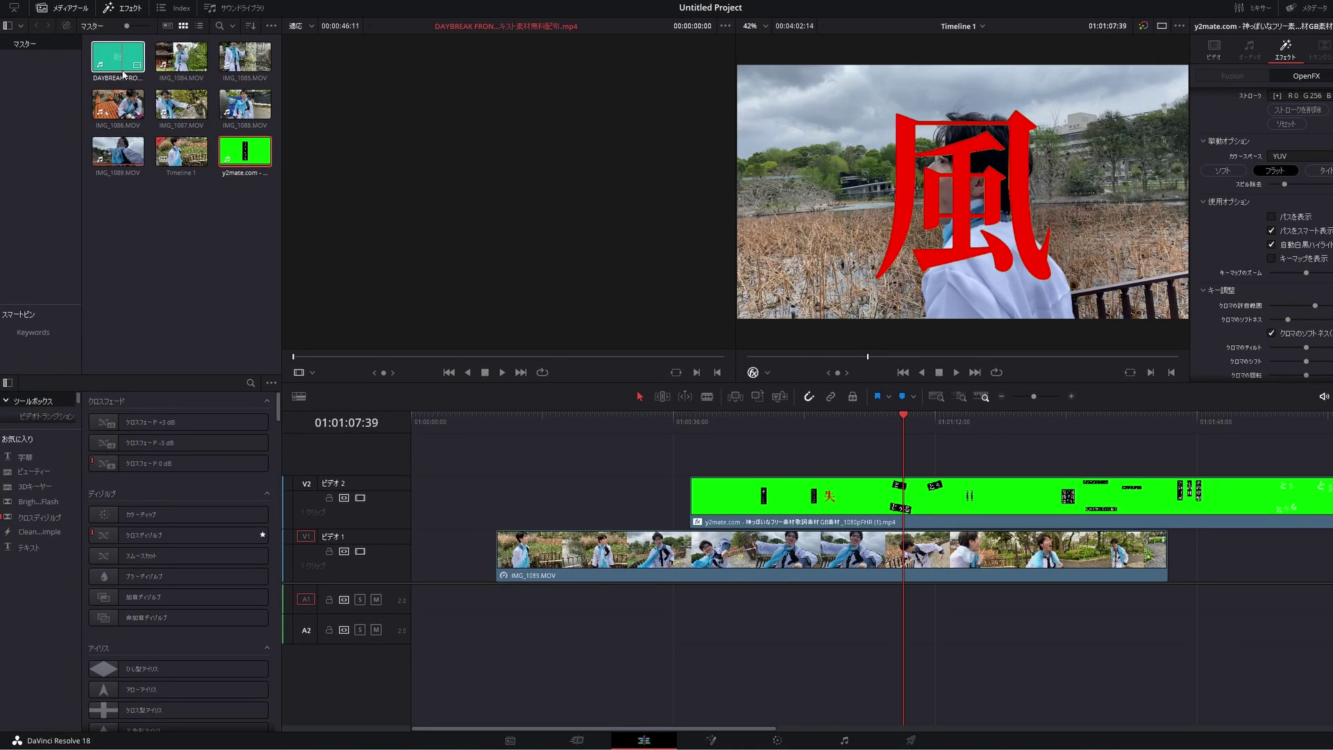
left_click_drag(124, 75, 713, 467)
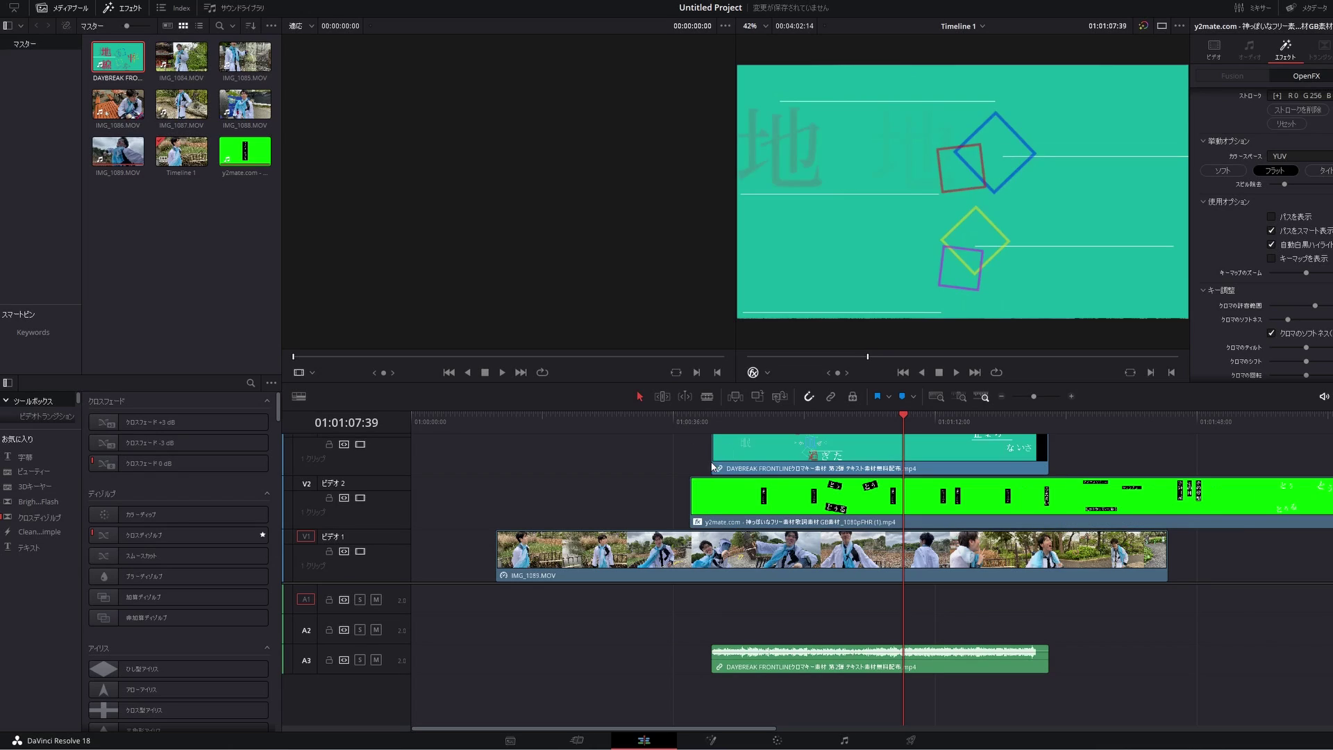
left_click(876, 667)
key("Delete")
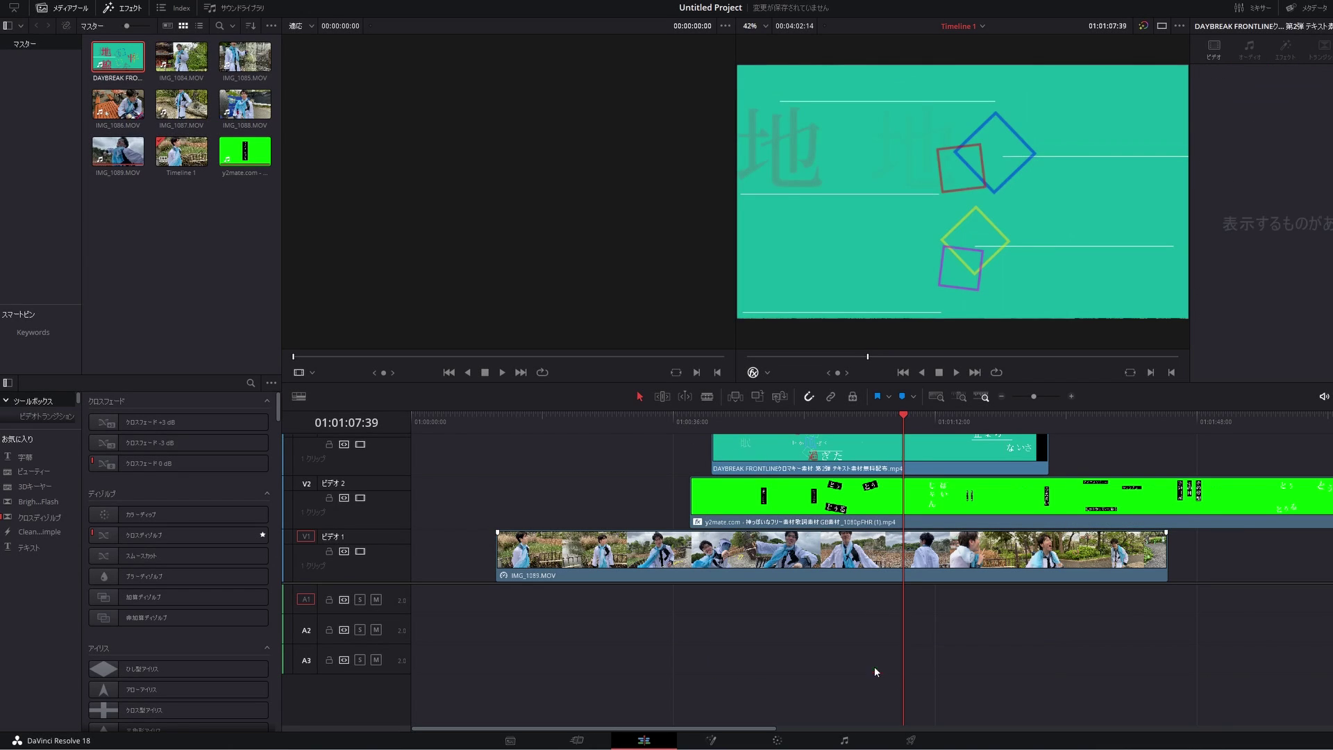
Delete the y2mate.com green-screen clip and move the DAYBREAK FRONTLINE clip down to video track 2
left_click(814, 499)
key("Delete")
left_click_drag(812, 462, 814, 515)
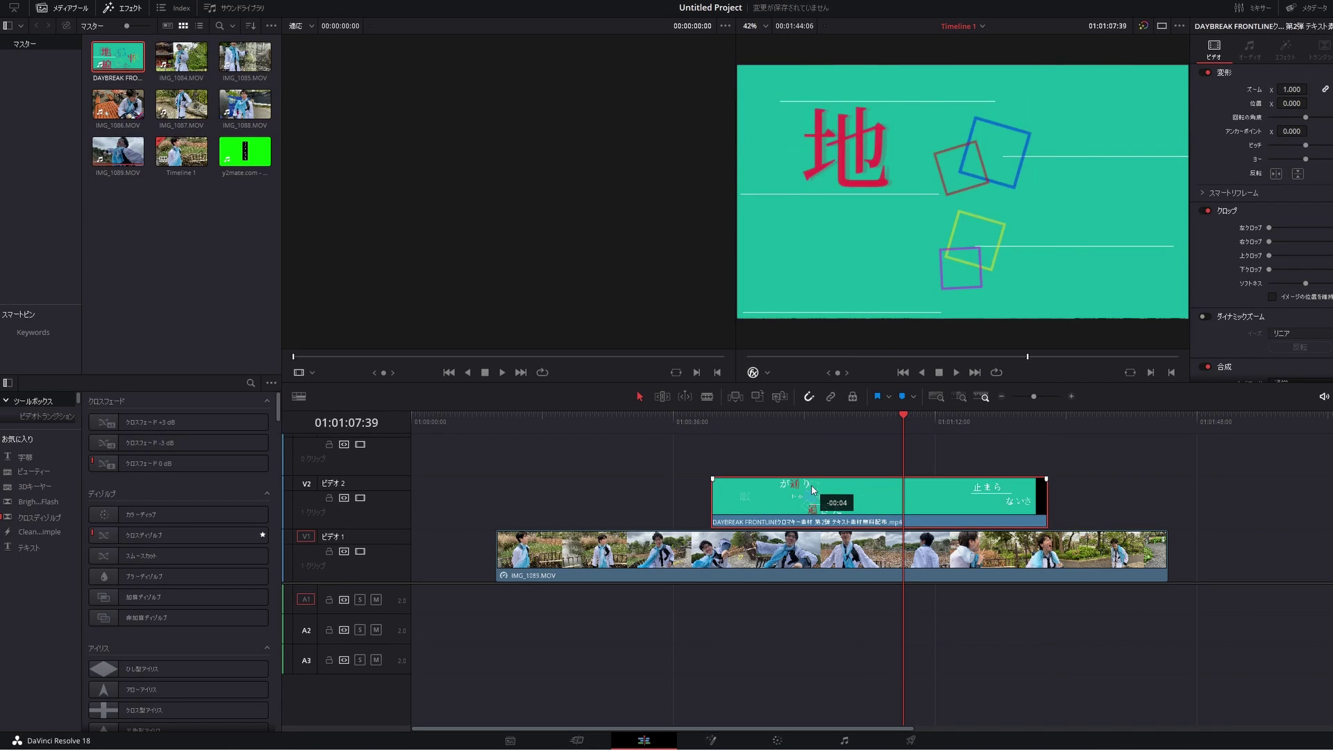
Apply the 3D Keyer to the DAYBREAK FRONTLINE clip and sample its teal background at 01:00:52:18 to key it out, using the OpenFX overlay
left_click(857, 423)
left_click_drag(805, 422, 799, 424)
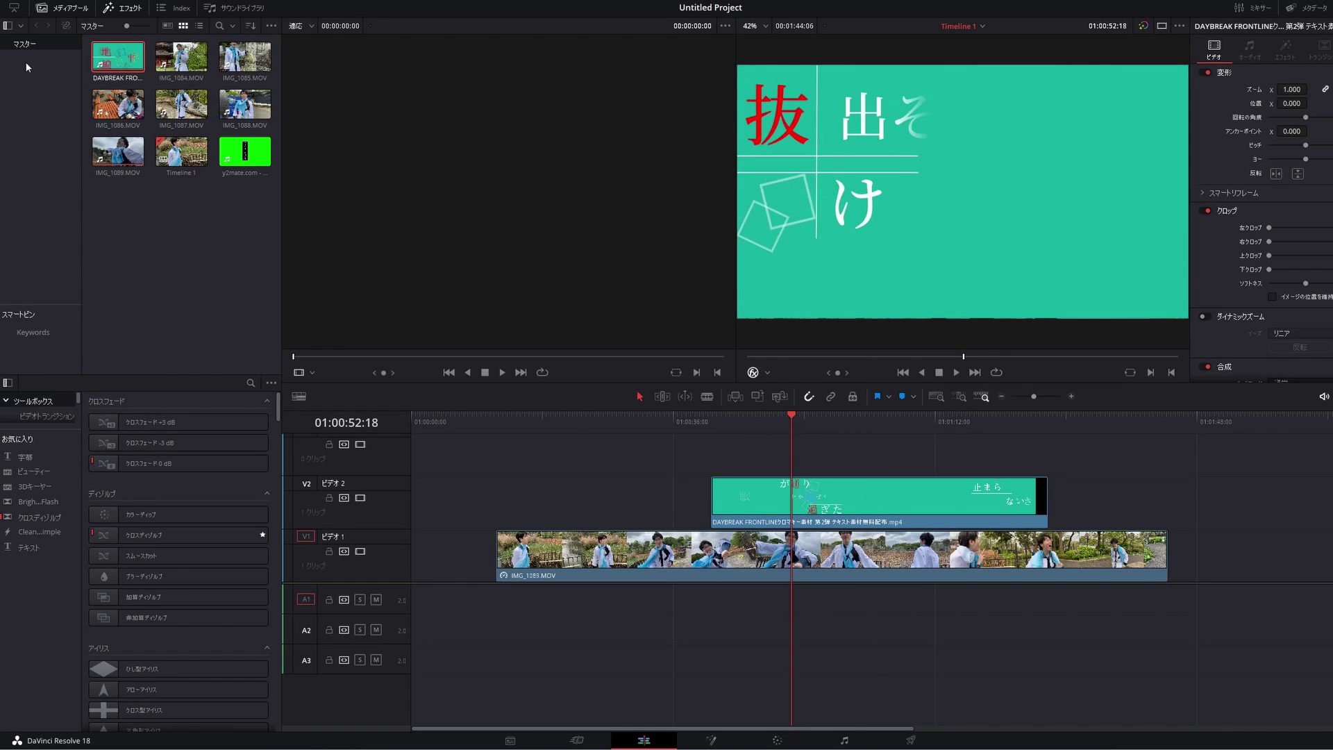
left_click(62, 7)
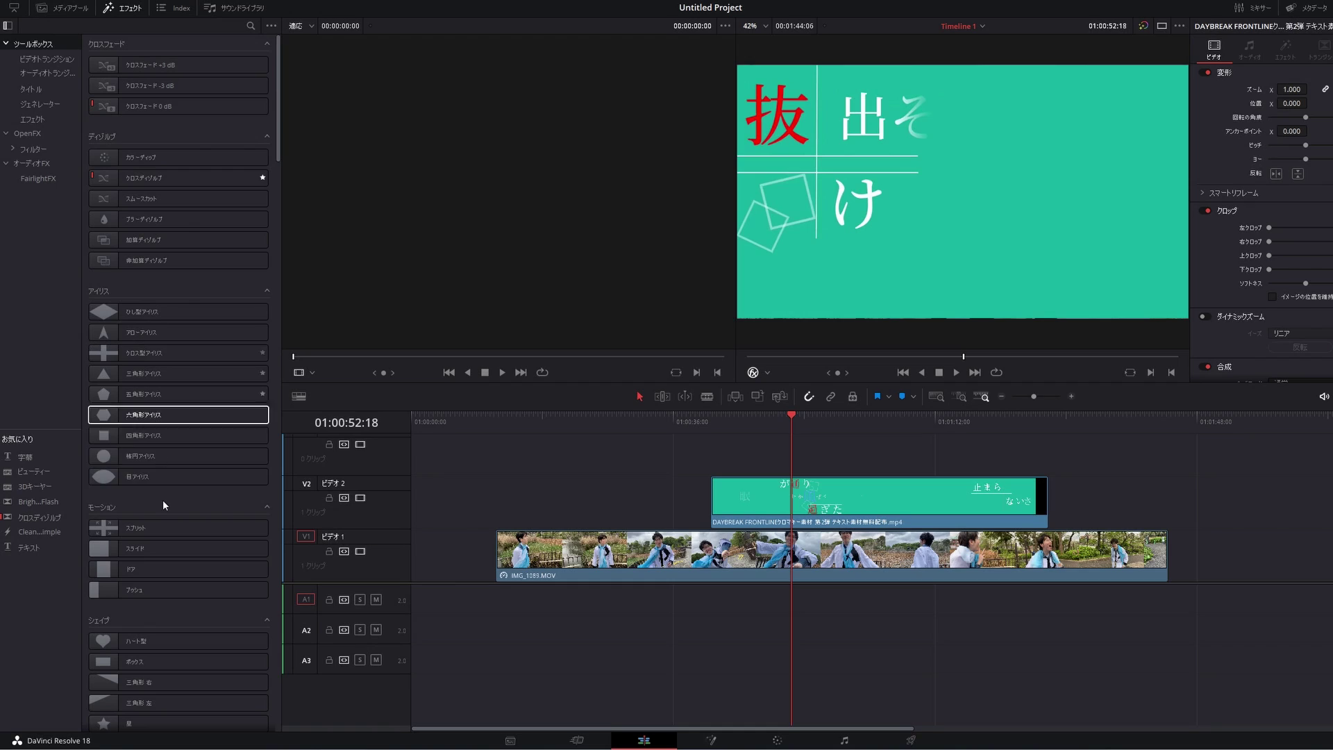
left_click(32, 119)
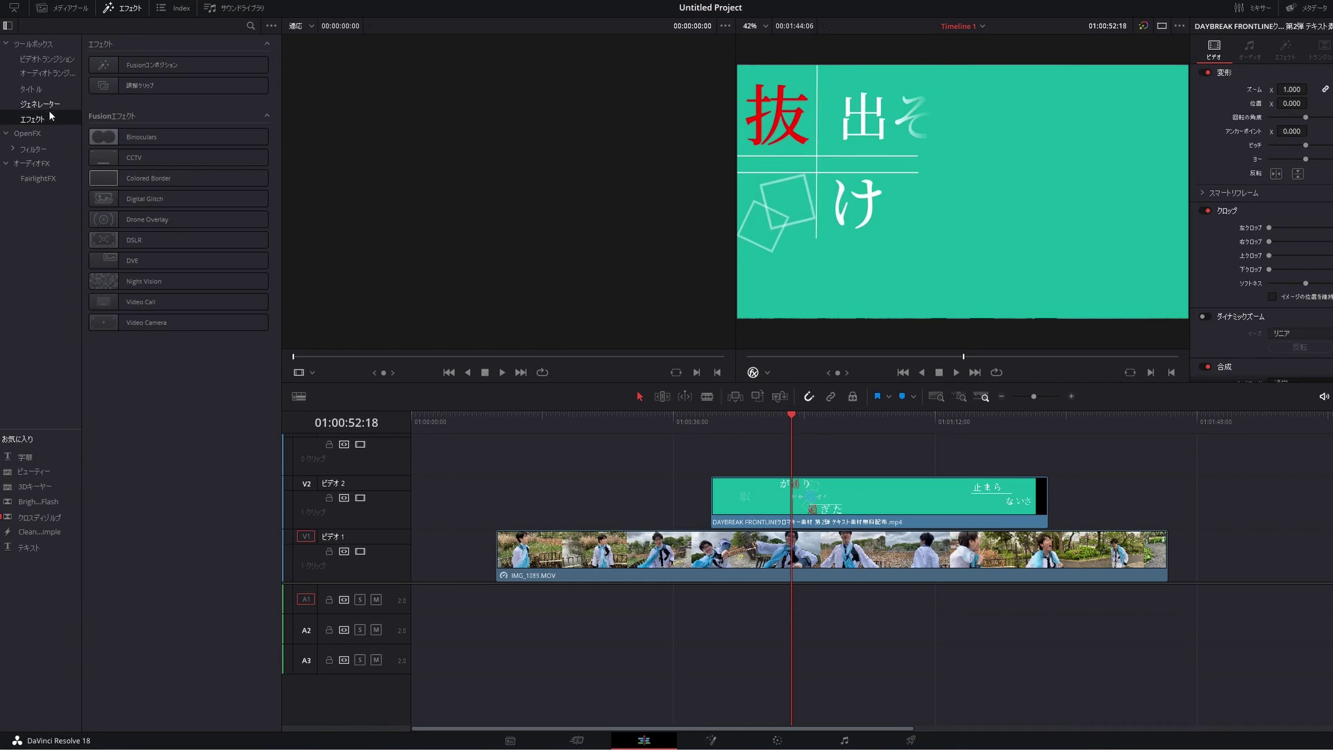
left_click(33, 149)
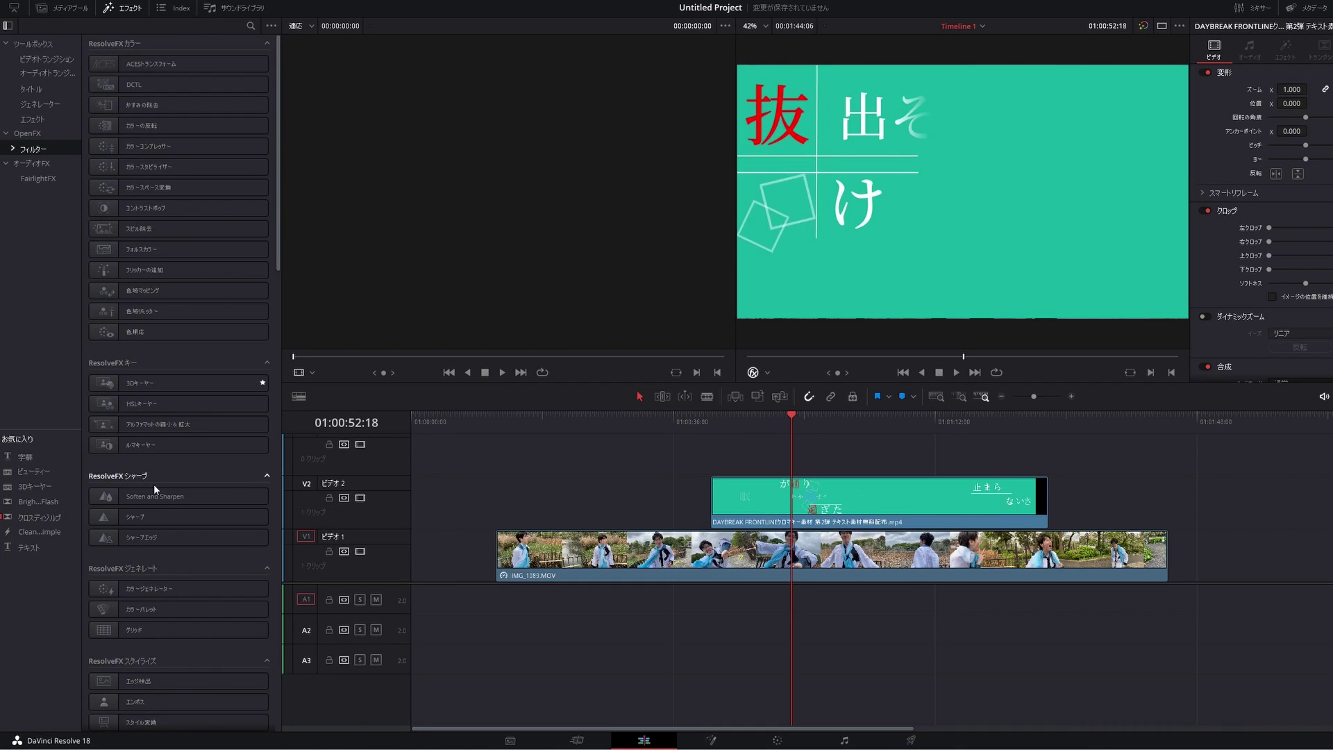
left_click_drag(149, 383, 739, 512)
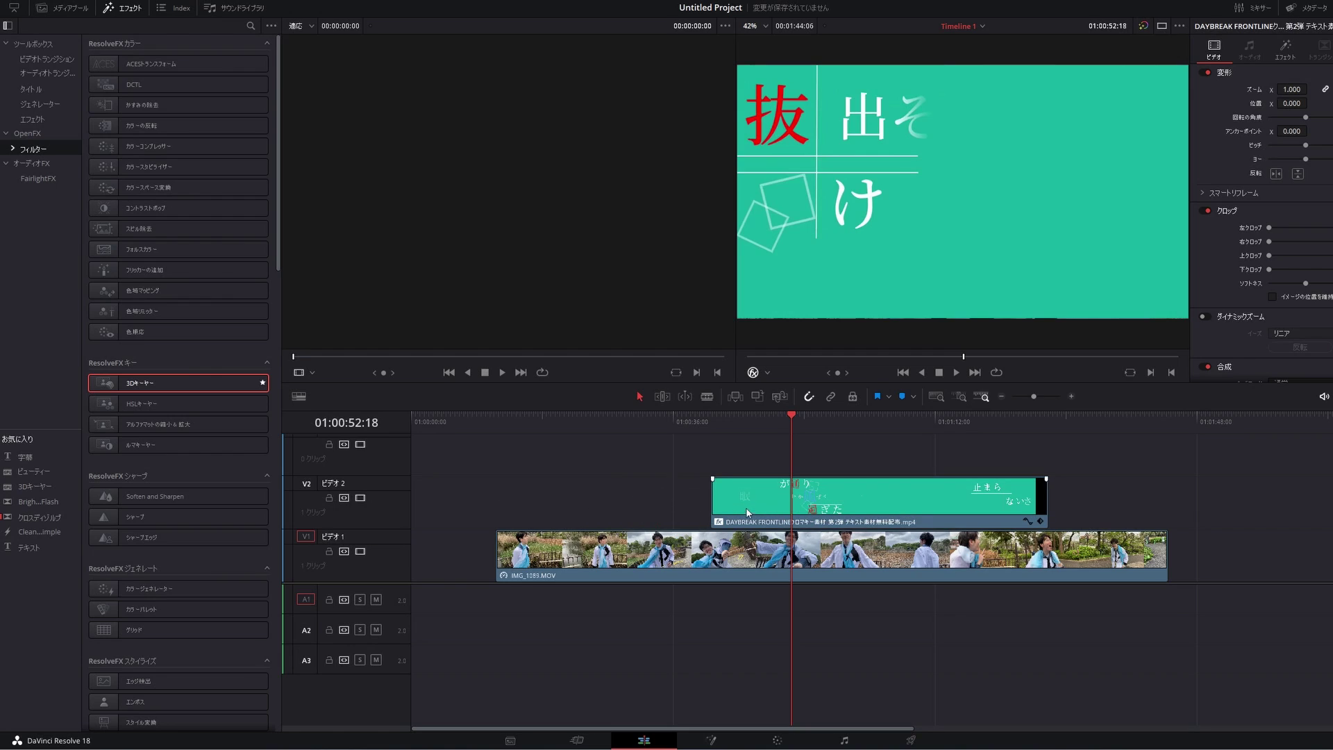
left_click(761, 373)
left_click(789, 438)
left_click(1283, 54)
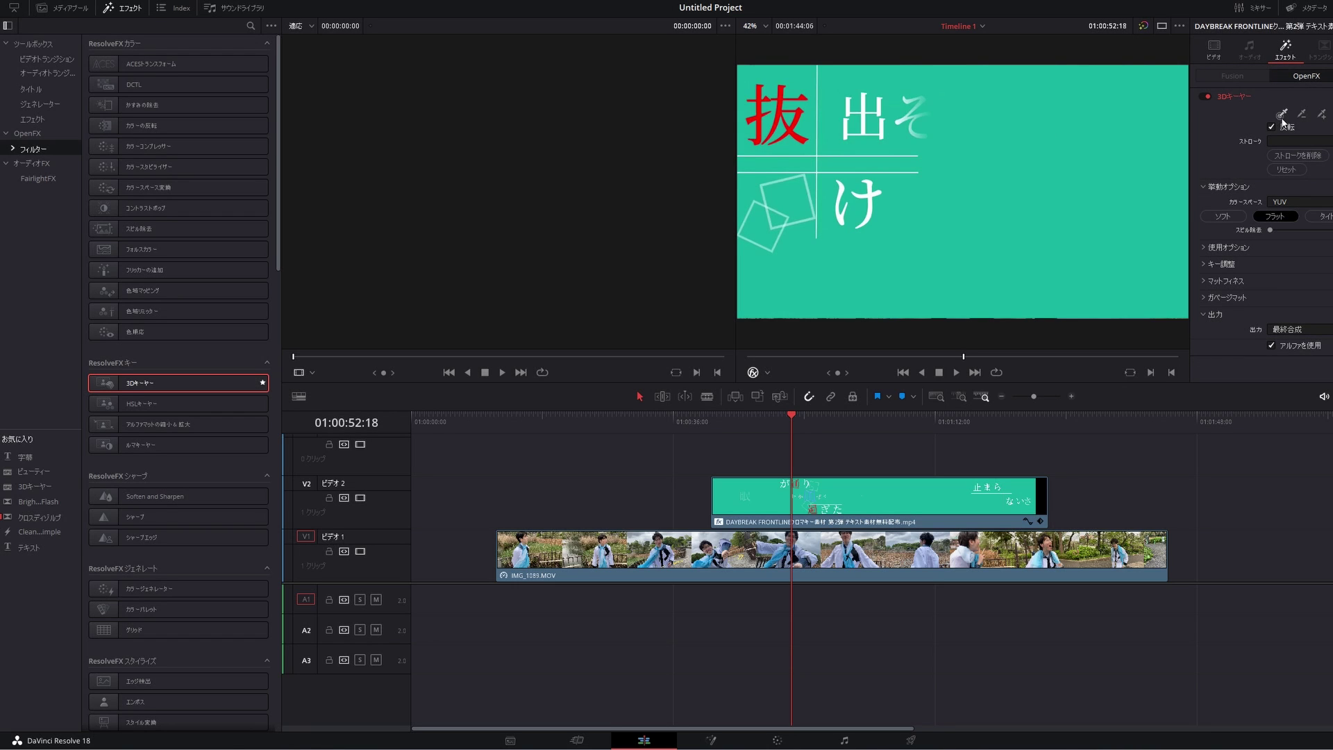
left_click_drag(868, 257, 950, 255)
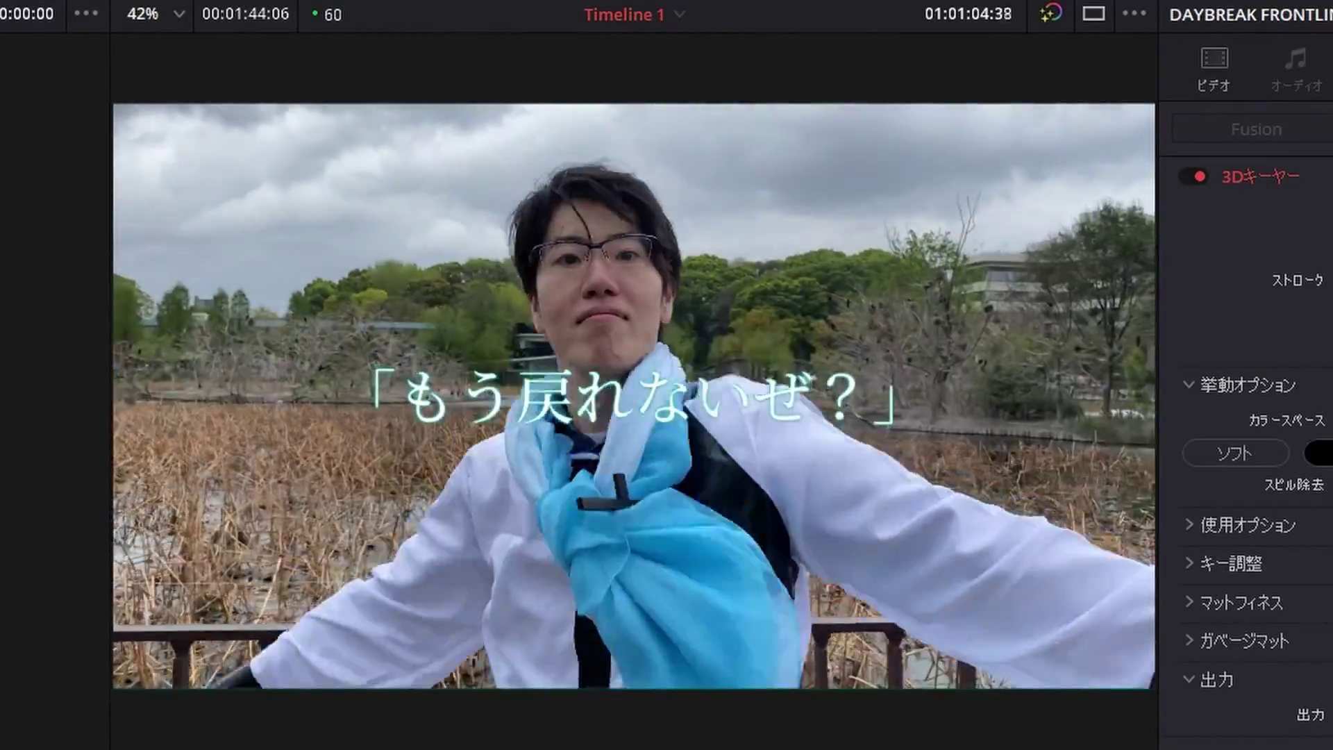
Play and step frame by frame through the keyed lyric text over the footage, from about 01:01:02 to 01:01:07
key("space")
key("Up")
key("space")
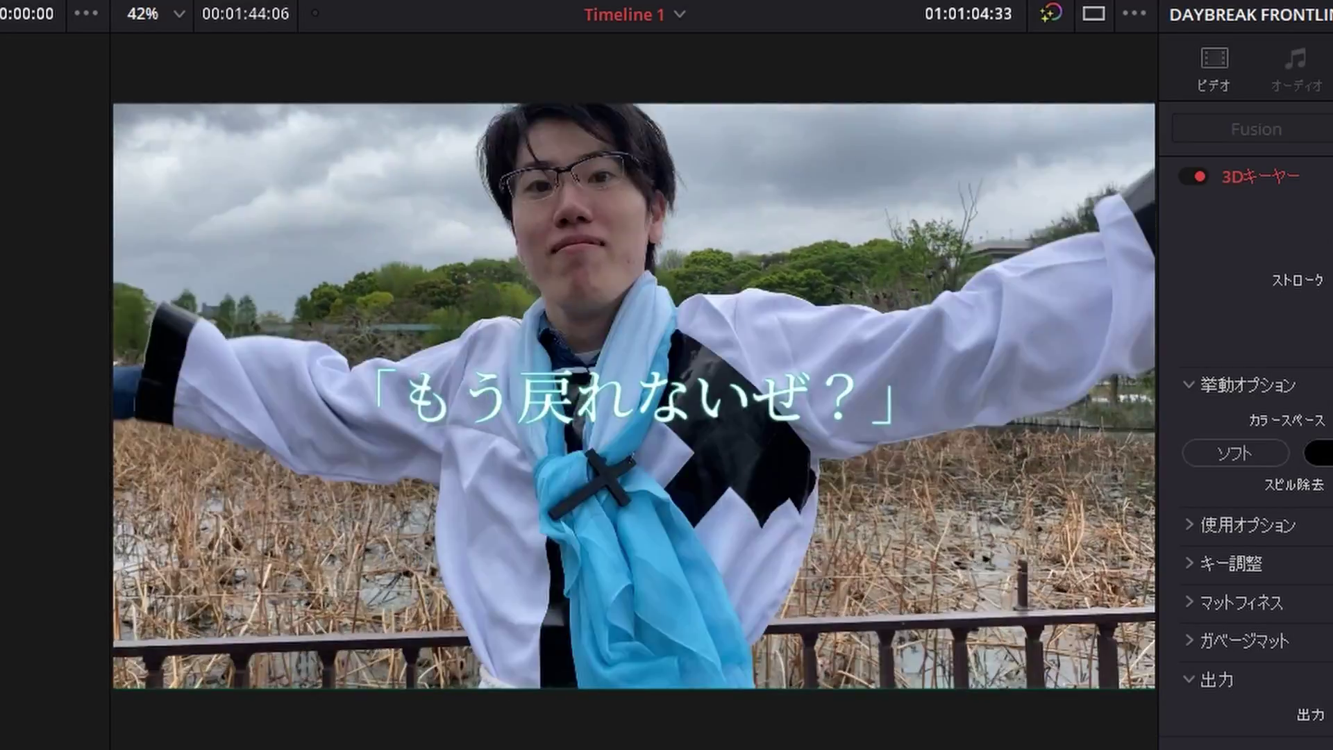
key("Left")
key("Left")
key("Left")
key("Left")
key("Left")
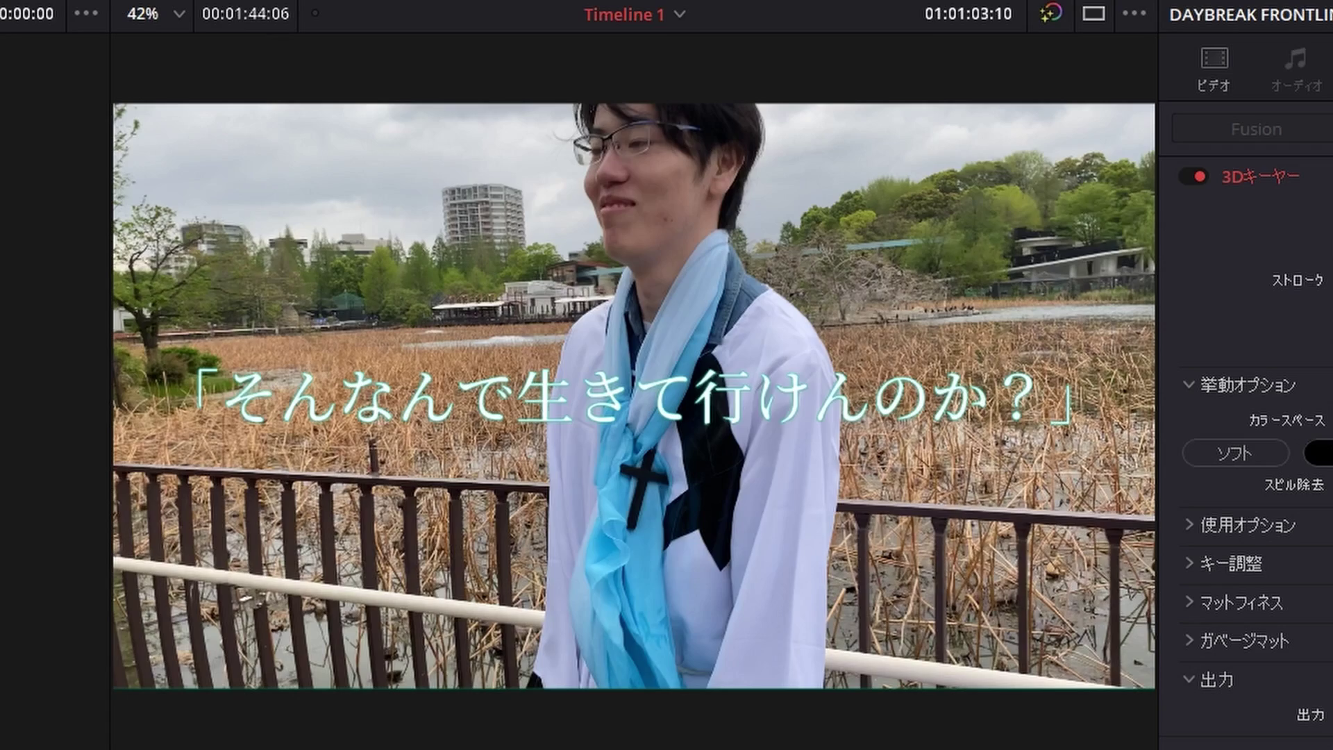
key("Right")
key("Right")
key("Right")
key("Right")
key("Right")
key("Left")
key("Left")
key("Left")
key("Left")
key("Left")
key("Left")
key("Left")
key("Left")
key("Left")
key("Left")
key("Left")
key("Left")
key("Left")
key("Left")
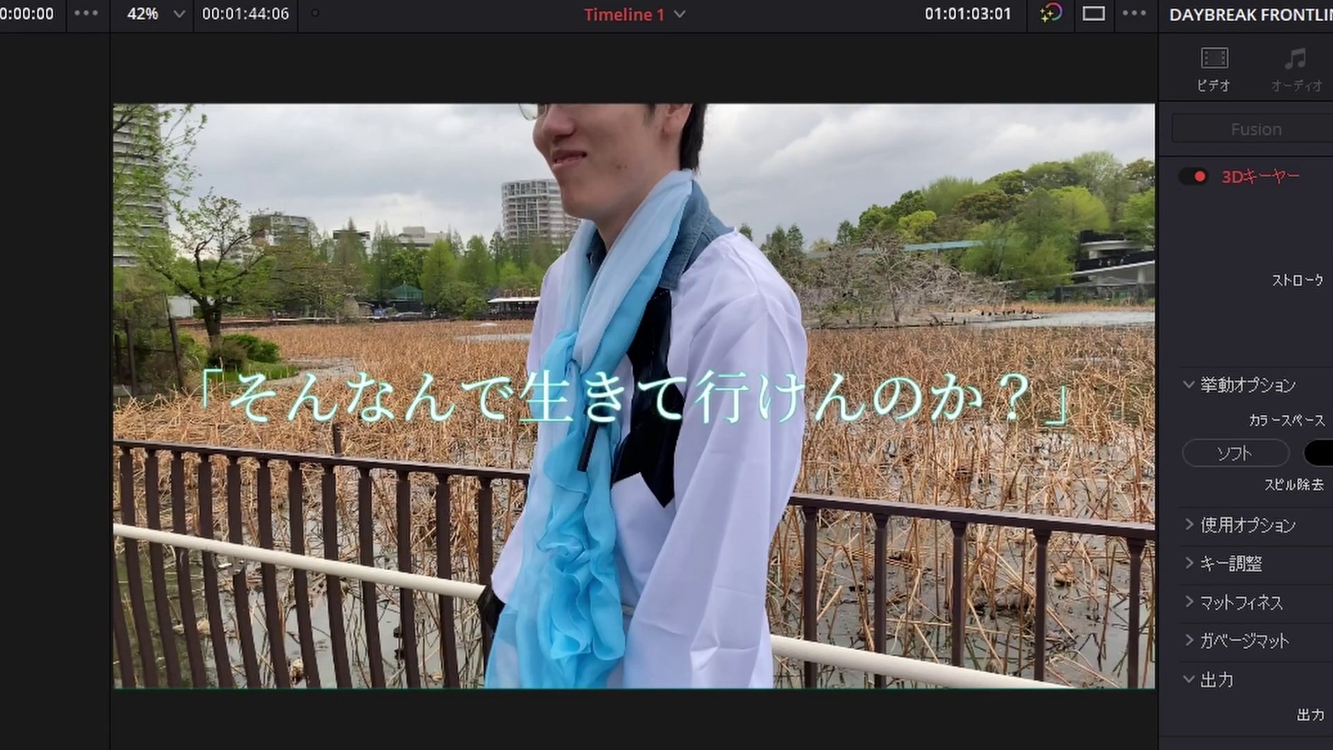
key("Left")
key("Left")
key("Left")
key("Left")
key("Left")
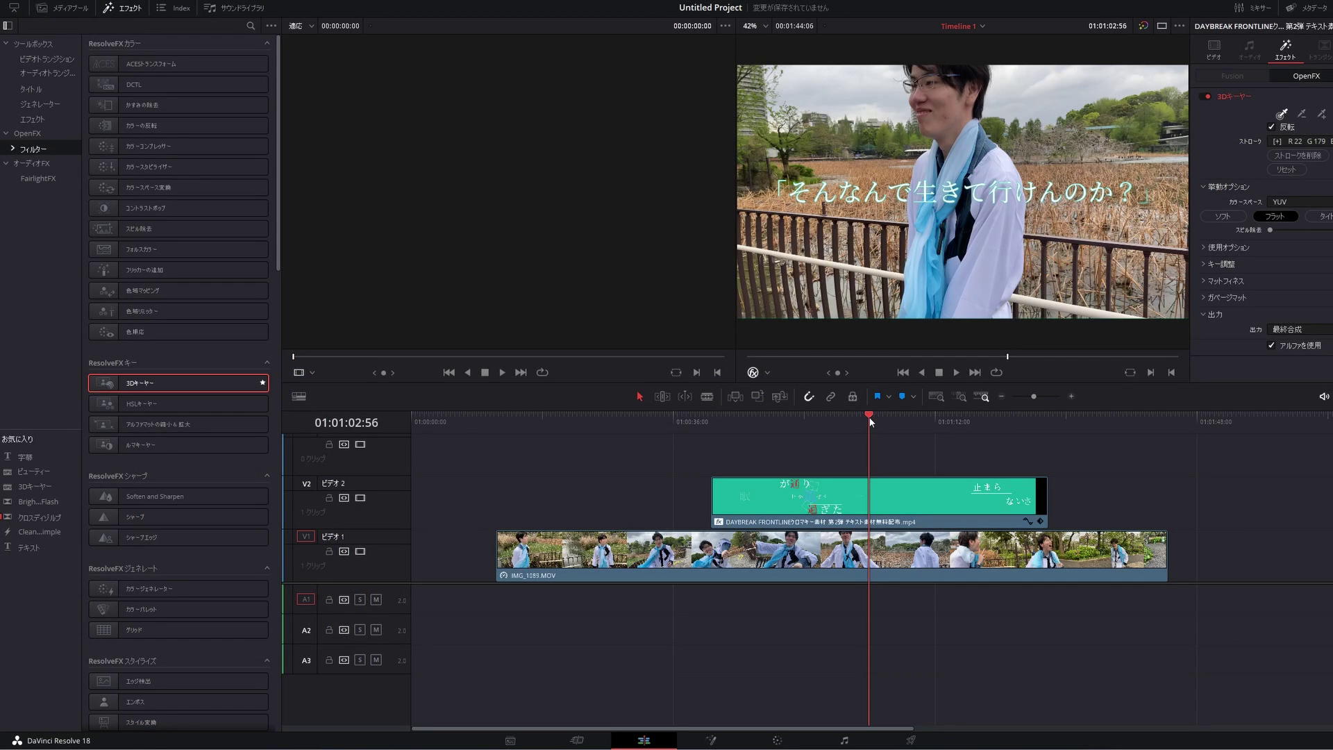
key("space")
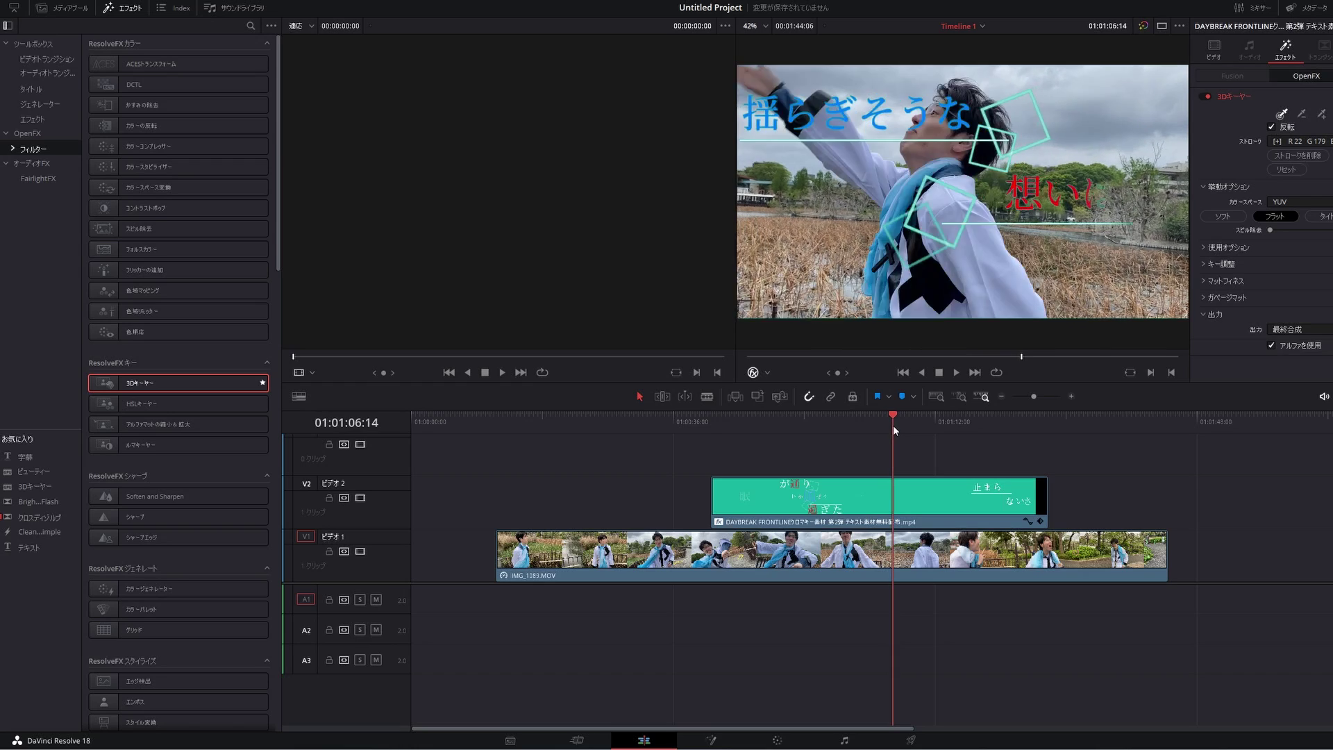
key("space")
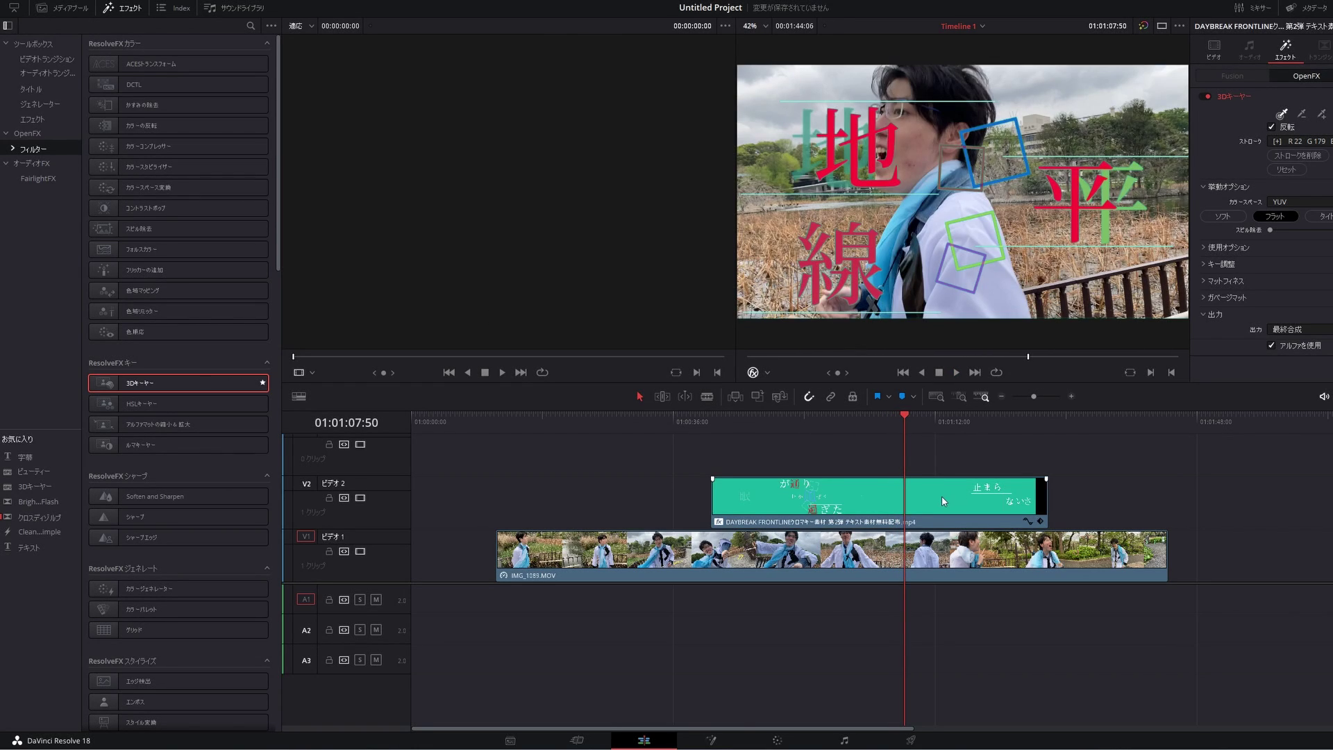
Delete the DAYBREAK FRONTLINE clip from video track 2 and display the Fusion effects collection
key("Delete")
left_click(31, 120)
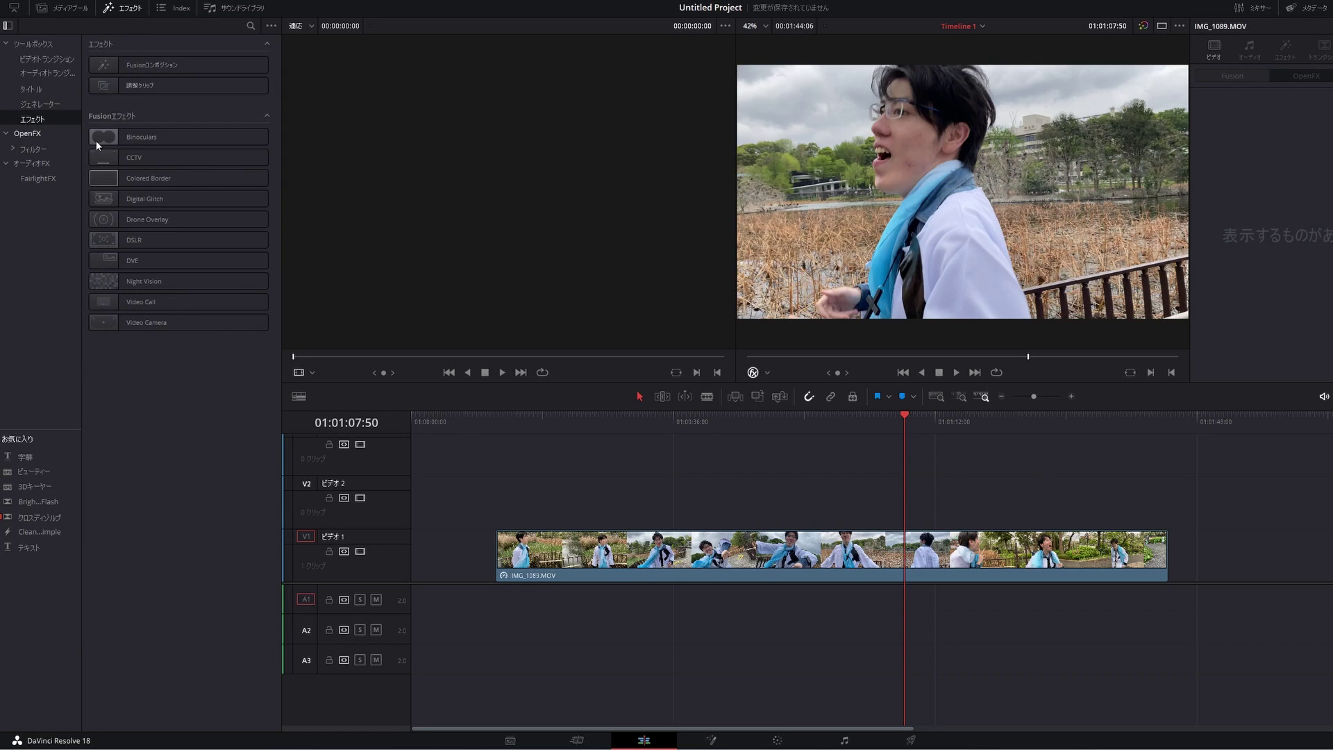